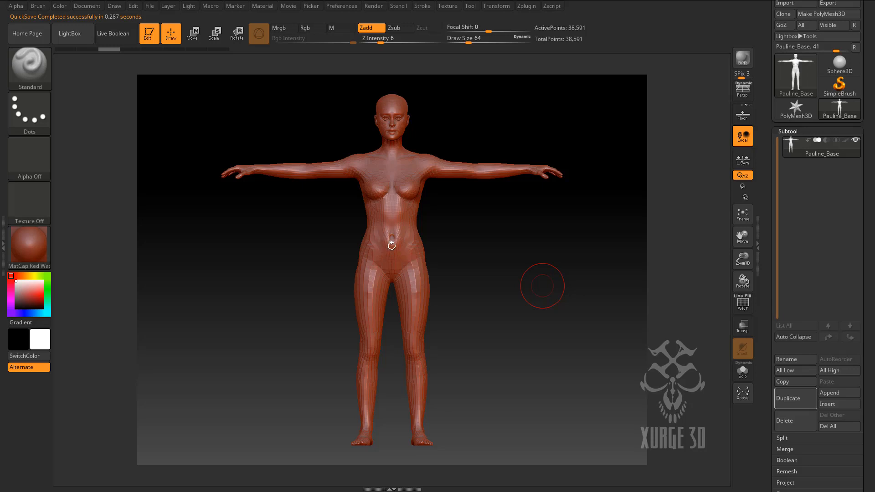
# Set the Draw Size to 14 and smooth out the navel on the figure's abdomen.
pyautogui.moveTo(743, 258); pyautogui.dragTo(751, 349)
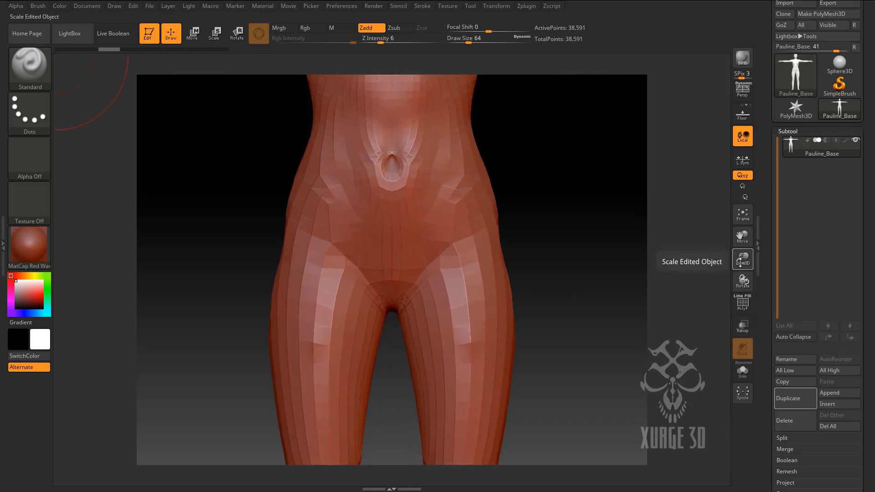
pyautogui.moveTo(741, 238); pyautogui.dragTo(742, 310)
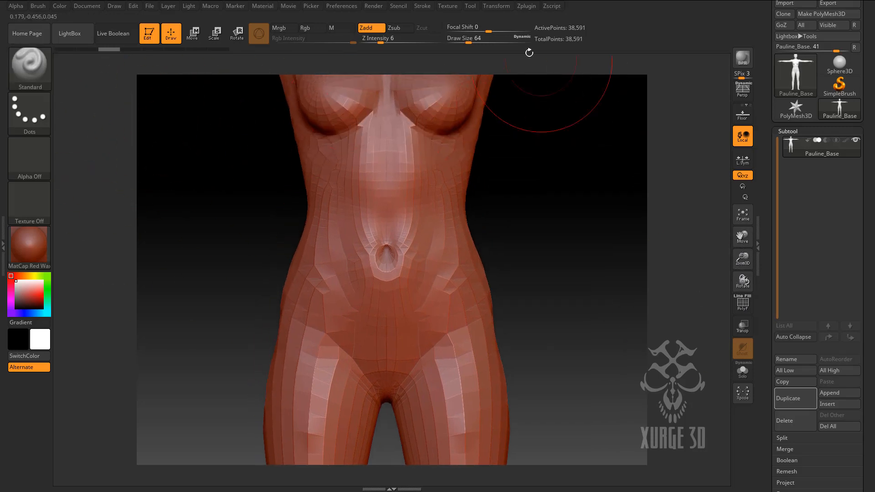
pyautogui.moveTo(469, 43); pyautogui.dragTo(460, 42)
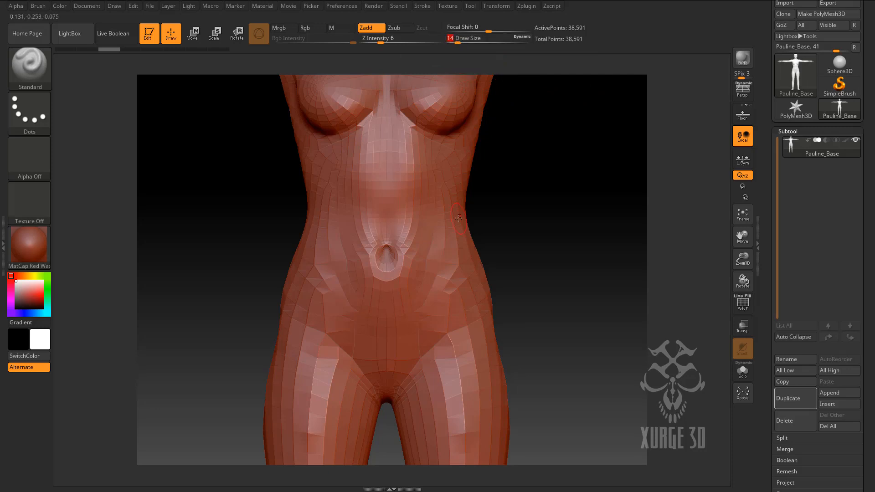
pyautogui.moveTo(419, 209)
pyautogui.keyDown('shift'); pyautogui.mouseDown()
pyautogui.moveTo(400, 244)
pyautogui.moveTo(404, 234)
pyautogui.moveTo(378, 255)
pyautogui.moveTo(385, 232)
pyautogui.moveTo(396, 264)
pyautogui.moveTo(379, 274)
pyautogui.moveTo(361, 231)
pyautogui.moveTo(399, 239)
pyautogui.mouseUp(); pyautogui.keyUp('shift')
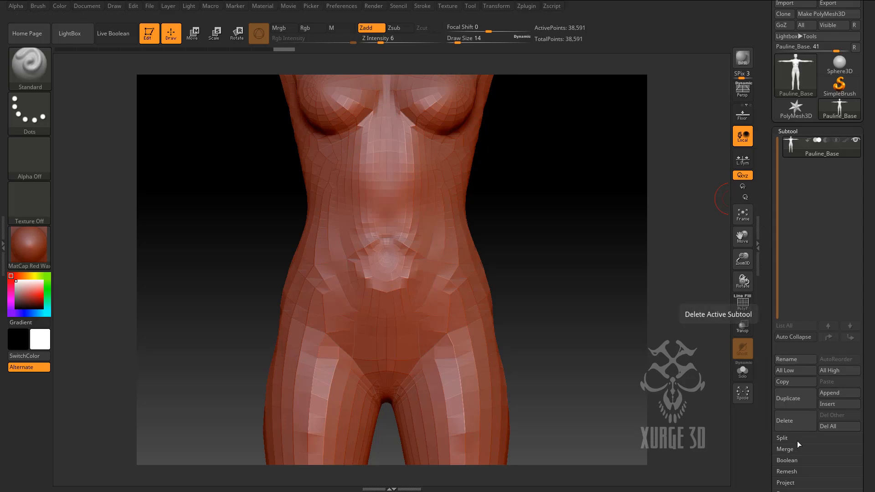
# Weld the body mesh's identical points with the Modify Topology options in Geometry.
pyautogui.click(788, 131)
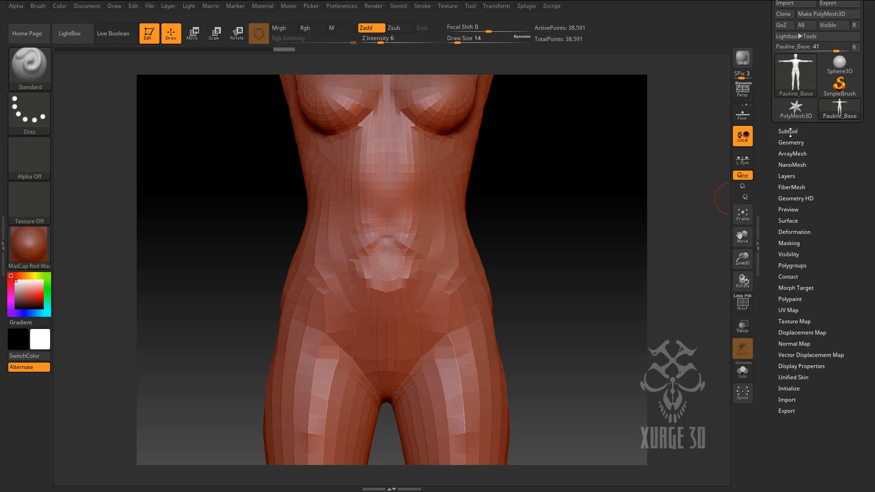
pyautogui.click(790, 142)
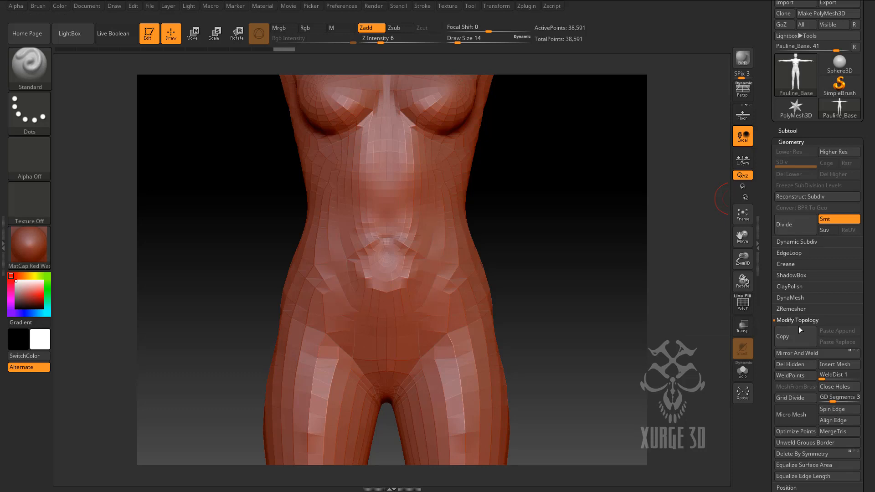
pyautogui.click(791, 373)
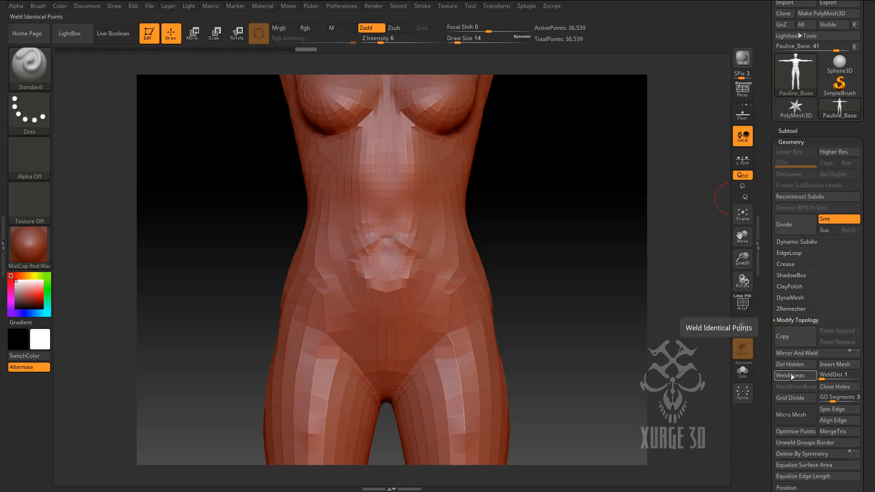
# Divide the body mesh up to subdivision level 4 and delete its lower subdivision levels.
pyautogui.click(793, 223)
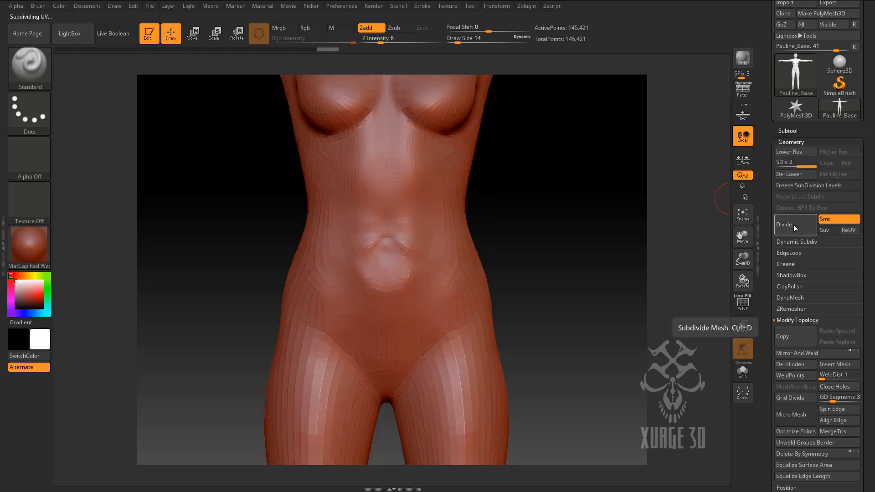
pyautogui.click(794, 226)
pyautogui.click(800, 226)
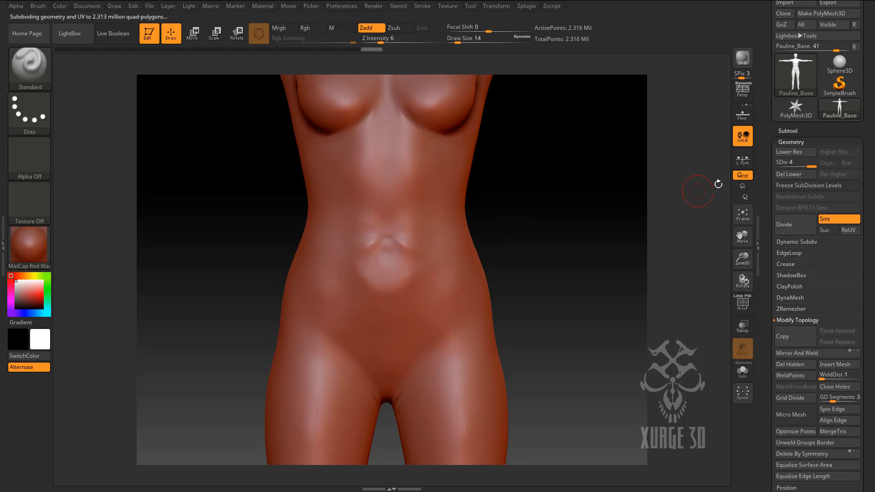
pyautogui.click(795, 176)
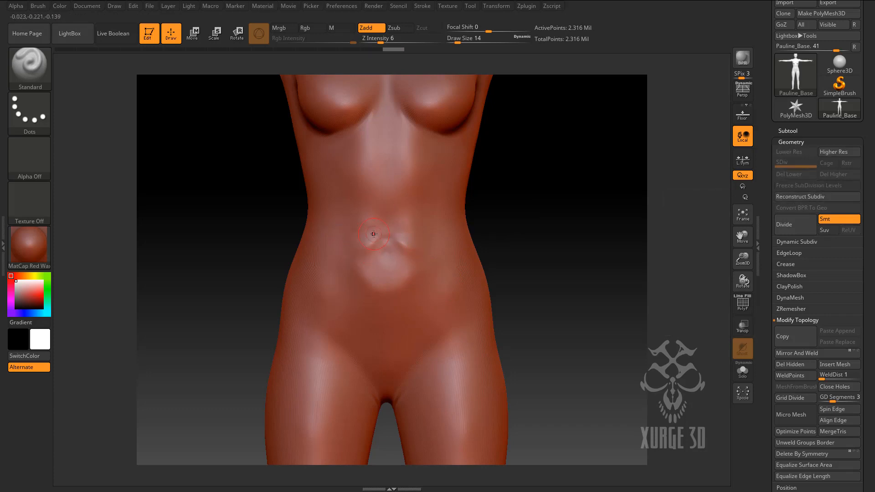
# Smooth the remaining dents and creases around the navel on the high-resolution body.
pyautogui.press('shift')
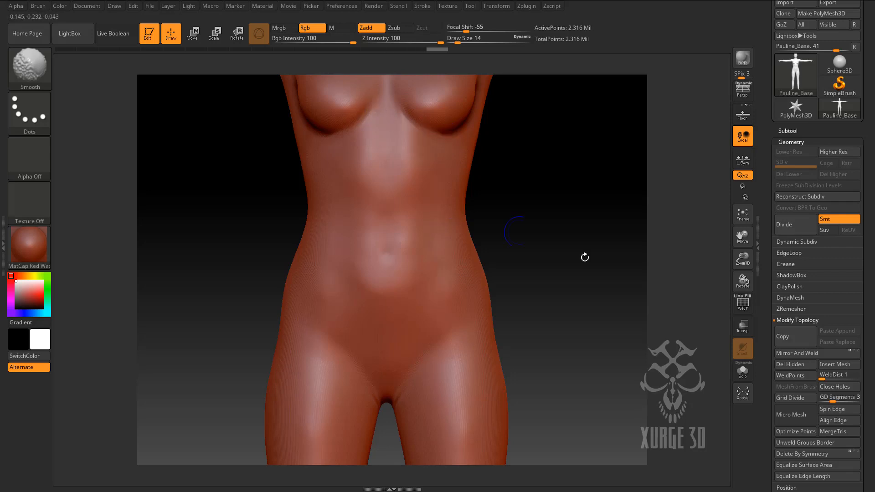
pyautogui.moveTo(740, 237)
pyautogui.mouseDown()
pyautogui.moveTo(745, 277)
pyautogui.moveTo(732, 359)
pyautogui.mouseUp()
pyautogui.moveTo(516, 157)
pyautogui.mouseDown()
pyautogui.moveTo(548, 172)
pyautogui.moveTo(601, 154)
pyautogui.moveTo(513, 172)
pyautogui.mouseUp()
pyautogui.press('shift')
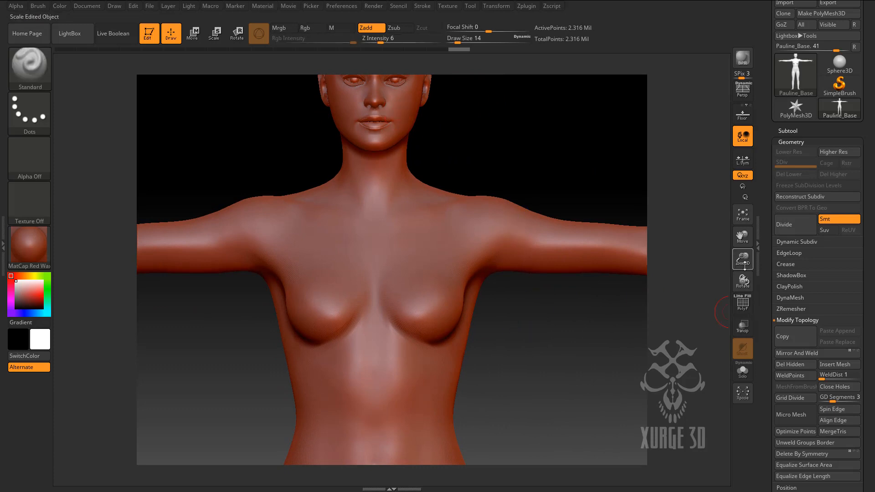
pyautogui.moveTo(743, 263); pyautogui.dragTo(736, 186)
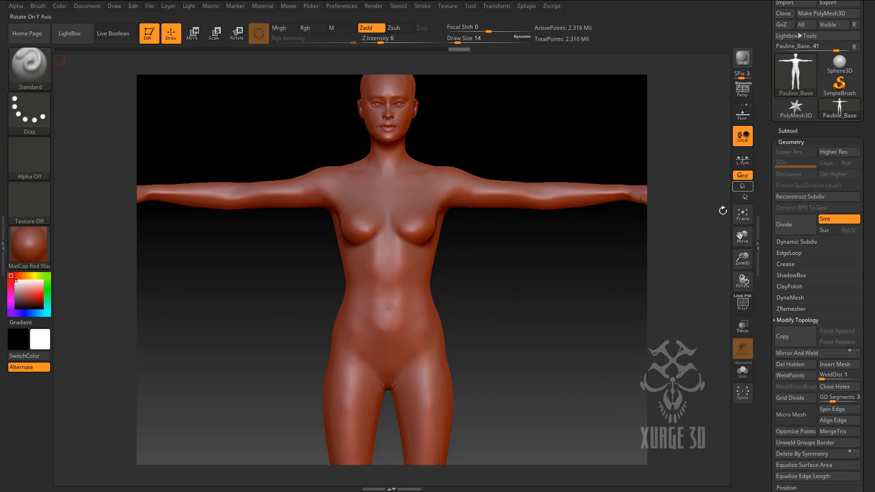
pyautogui.moveTo(529, 325)
pyautogui.mouseDown()
pyautogui.moveTo(444, 318)
pyautogui.moveTo(527, 308)
pyautogui.mouseUp()
# Duplicate the Pauline_Base subtool, make the original active again and hide the Pauline_Base1 copy.
pyautogui.click(781, 132)
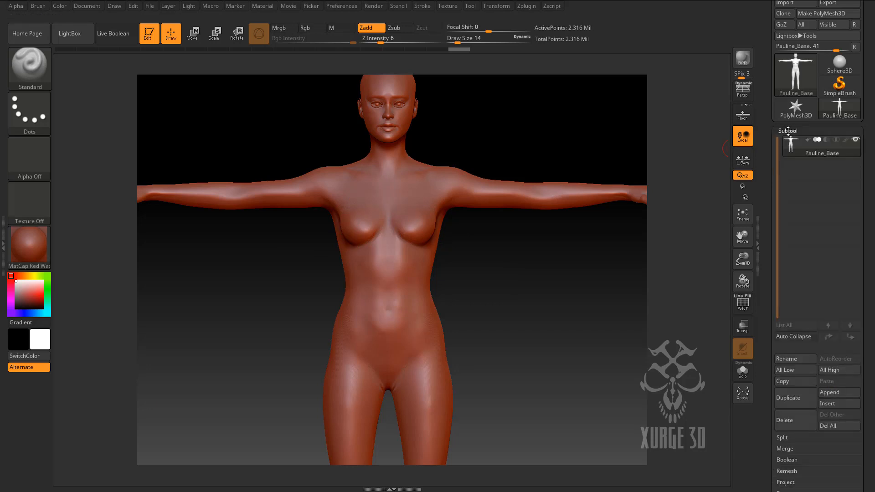
pyautogui.click(791, 397)
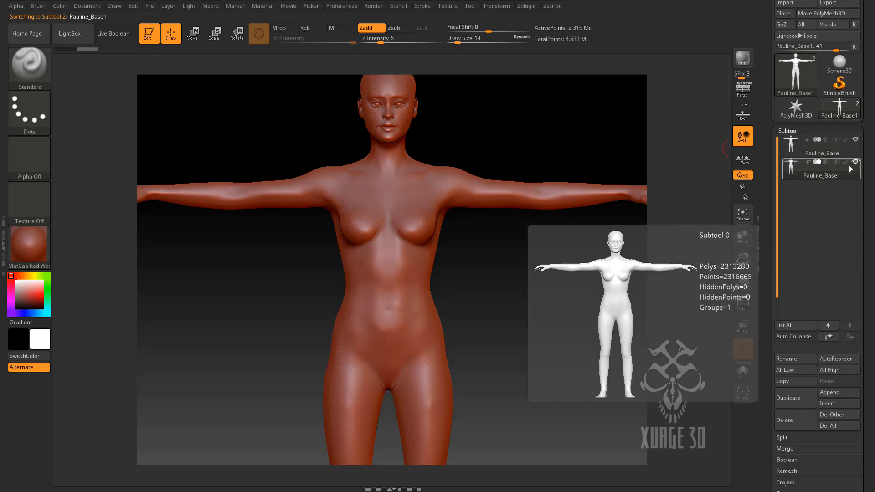
pyautogui.click(835, 166)
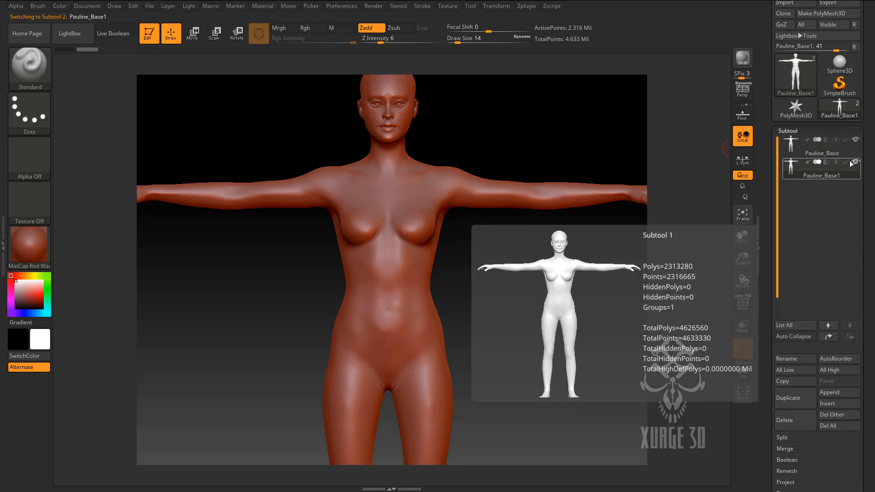
pyautogui.click(793, 147)
pyautogui.moveTo(794, 148)
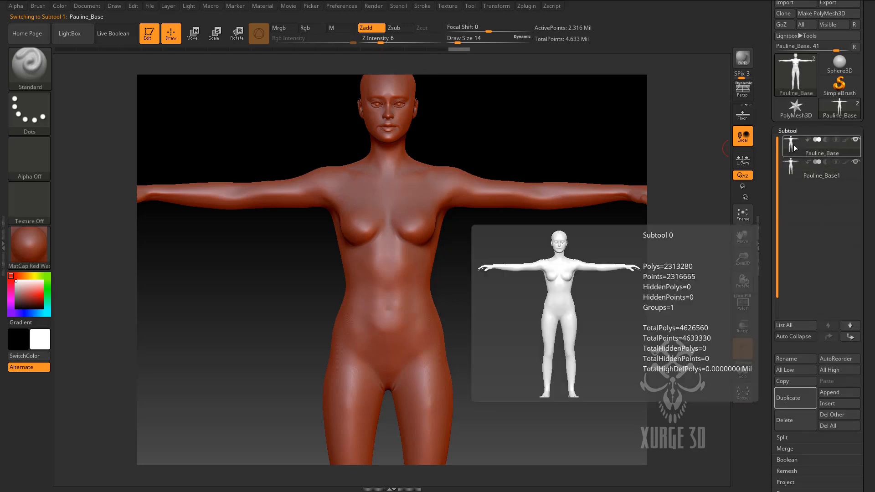
pyautogui.click(856, 162)
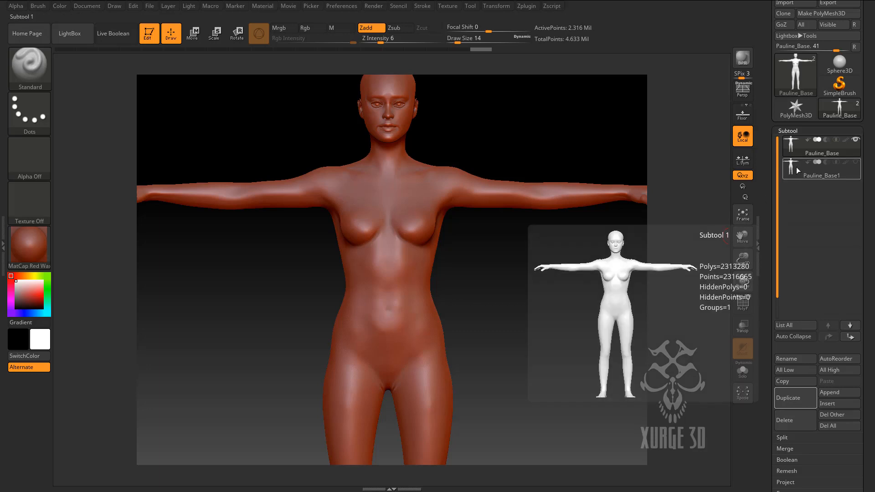
pyautogui.moveTo(796, 169)
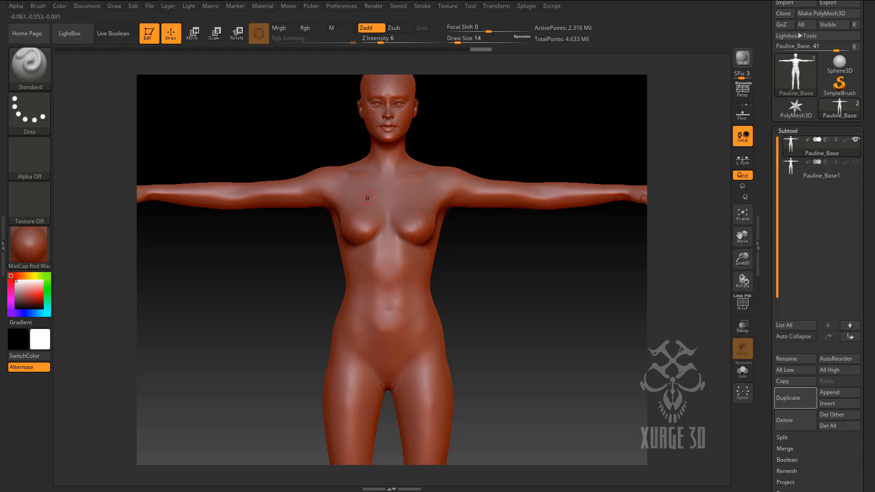
# Paint a rough freehand mask over the middle of the chest, reaching down toward the upper abdomen.
pyautogui.press('ctrl')
pyautogui.moveTo(368, 192)
pyautogui.keyDown('ctrl'); pyautogui.mouseDown()
pyautogui.moveTo(394, 234)
pyautogui.moveTo(381, 180)
pyautogui.moveTo(395, 185)
pyautogui.moveTo(408, 214)
pyautogui.moveTo(398, 262)
pyautogui.mouseUp(); pyautogui.keyUp('ctrl')
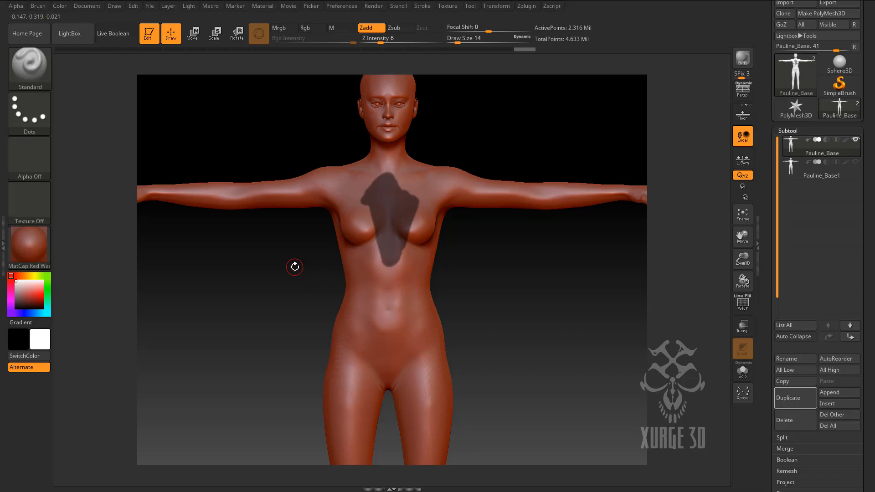
# Try masking a collar line on the front of the neck with Draw Size 4, and undo it.
pyautogui.click(456, 41)
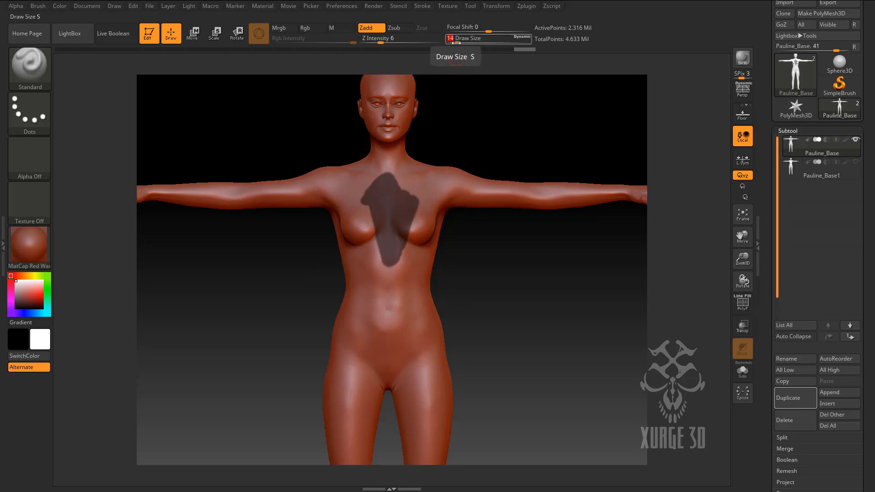
pyautogui.write('4')
pyautogui.press('Return')
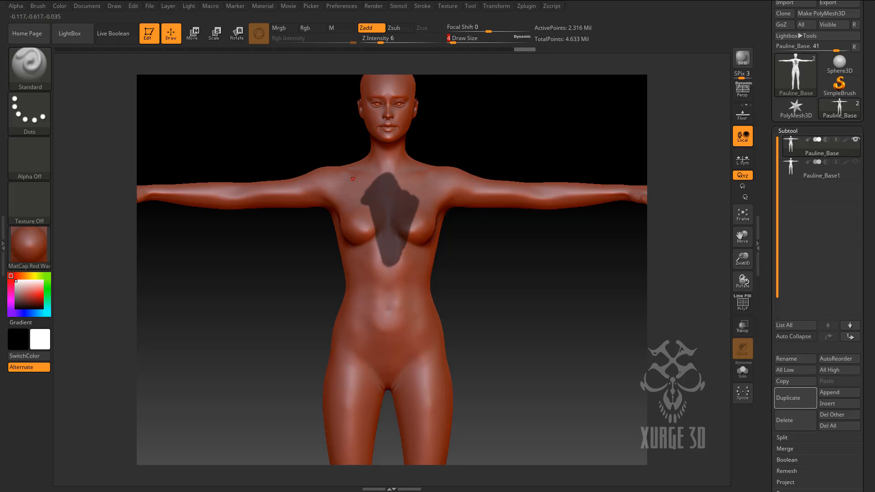
pyautogui.moveTo(742, 260); pyautogui.dragTo(750, 316)
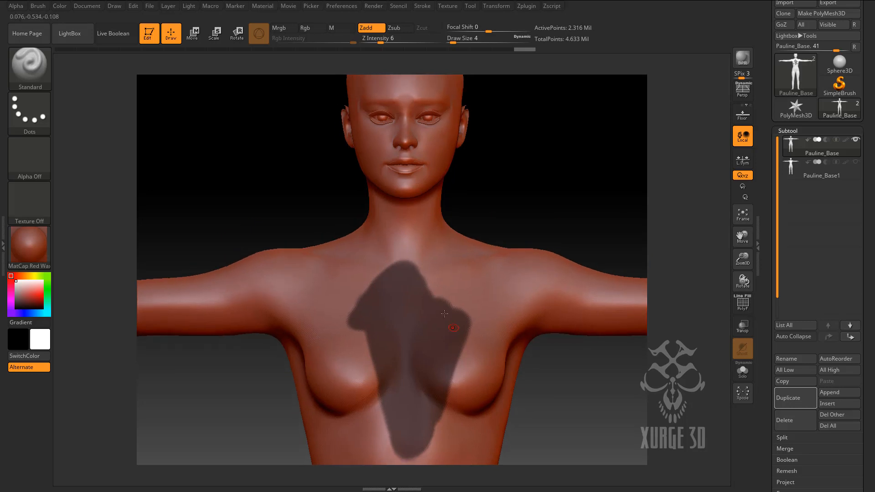
pyautogui.press('ctrl')
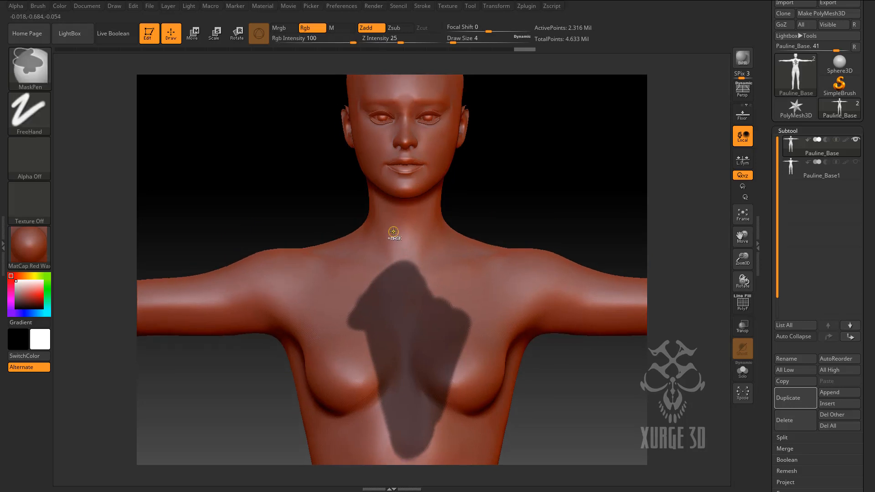
pyautogui.keyDown('ctrl'); pyautogui.moveTo(391, 221); pyautogui.dragTo(410, 241); pyautogui.keyUp('ctrl')
pyautogui.hotkey('ctrl', 'z')
# With symmetry on and the Draw Size at 2, mask a notched collar outline across the front of the neck.
pyautogui.press('ctrl')
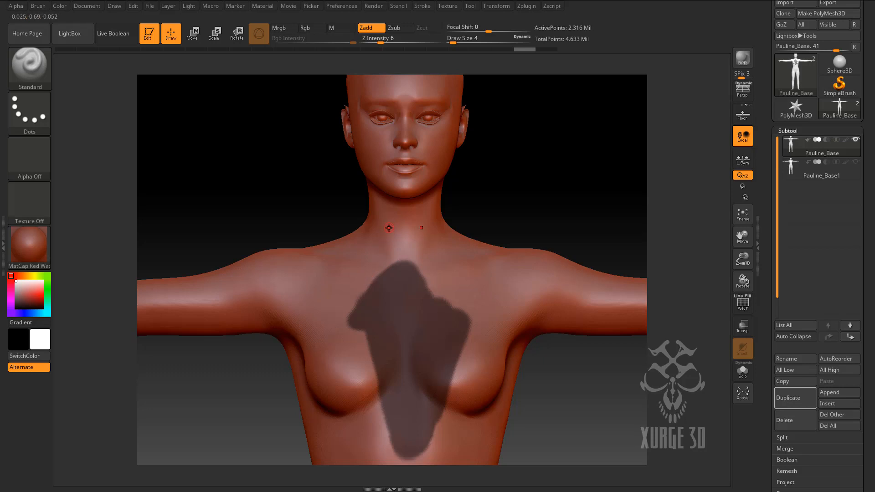
pyautogui.press('ctrl')
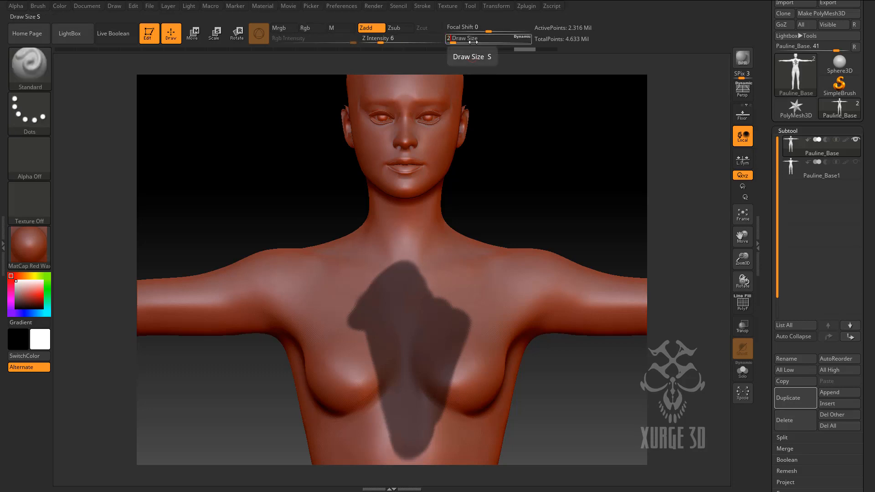
pyautogui.press('ctrl')
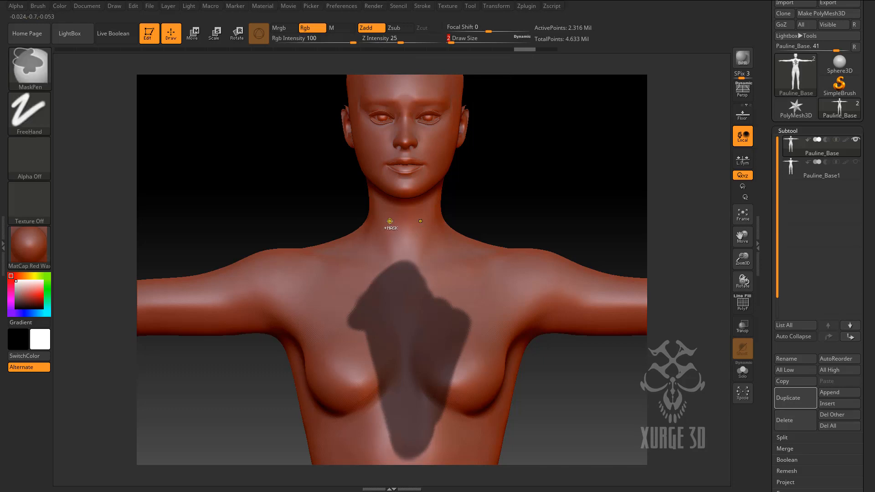
pyautogui.keyDown('ctrl'); pyautogui.moveTo(389, 221); pyautogui.dragTo(396, 246); pyautogui.keyUp('ctrl')
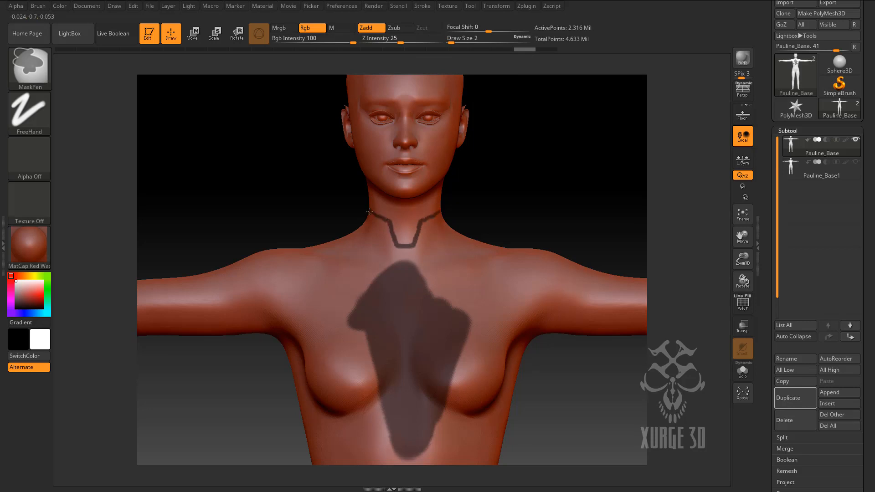
# Erase the stray mask spur beside the collar notch and thicken the outline into a solid band along the side of the neck.
pyautogui.moveTo(303, 205); pyautogui.dragTo(685, 303)
pyautogui.moveTo(742, 258); pyautogui.dragTo(733, 357)
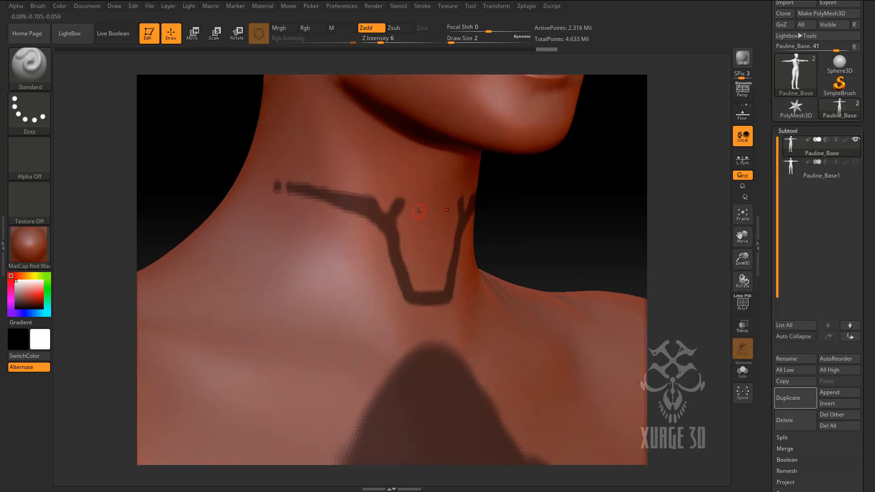
pyautogui.press('ctrl')
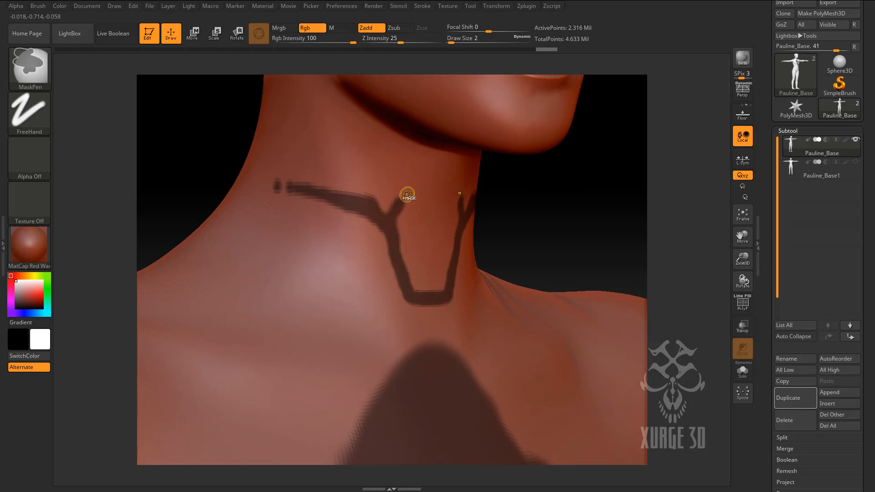
pyautogui.press('alt')
pyautogui.moveTo(403, 192)
pyautogui.keyDown('ctrl'); pyautogui.keyDown('alt'); pyautogui.mouseDown()
pyautogui.moveTo(404, 209)
pyautogui.moveTo(396, 198)
pyautogui.moveTo(386, 209)
pyautogui.moveTo(248, 153)
pyautogui.moveTo(275, 180)
pyautogui.moveTo(243, 167)
pyautogui.moveTo(248, 178)
pyautogui.moveTo(355, 214)
pyautogui.moveTo(399, 294)
pyautogui.moveTo(456, 302)
pyautogui.moveTo(401, 317)
pyautogui.moveTo(378, 278)
pyautogui.moveTo(387, 289)
pyautogui.moveTo(380, 241)
pyautogui.moveTo(264, 194)
pyautogui.moveTo(307, 217)
pyautogui.moveTo(308, 208)
pyautogui.moveTo(369, 248)
pyautogui.moveTo(383, 285)
pyautogui.moveTo(297, 197)
pyautogui.mouseUp(); pyautogui.keyUp('alt'); pyautogui.keyUp('ctrl')
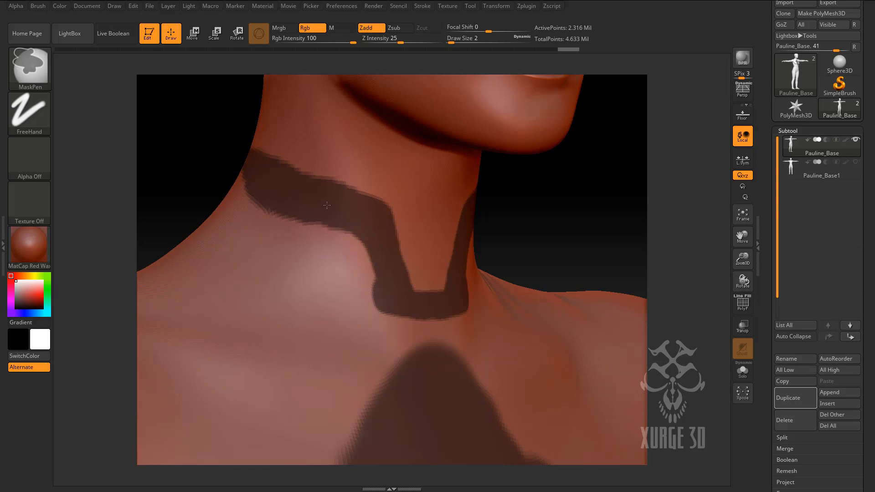
# Continue the collar mask as a closed band around the back of the neck.
pyautogui.moveTo(517, 244)
pyautogui.mouseDown()
pyautogui.moveTo(607, 241)
pyautogui.moveTo(616, 258)
pyautogui.mouseUp()
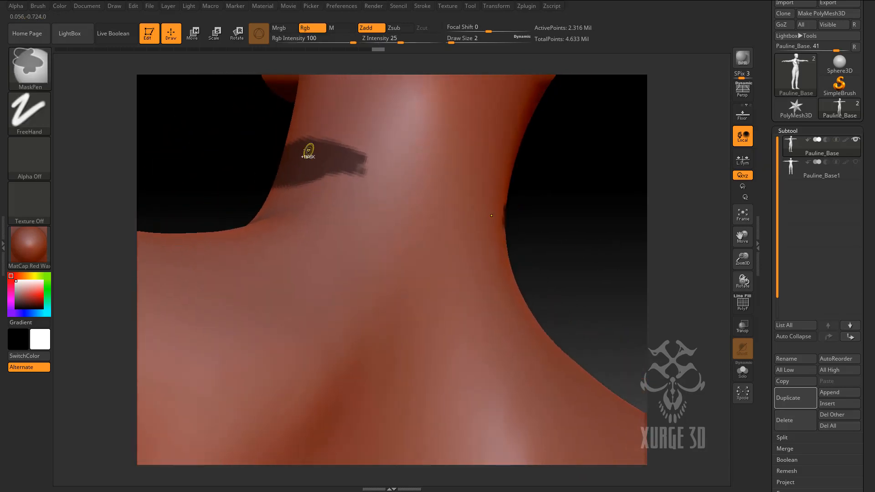
pyautogui.moveTo(304, 142)
pyautogui.keyDown('ctrl'); pyautogui.mouseDown()
pyautogui.moveTo(438, 141)
pyautogui.moveTo(449, 155)
pyautogui.moveTo(360, 151)
pyautogui.moveTo(423, 143)
pyautogui.moveTo(365, 166)
pyautogui.moveTo(438, 187)
pyautogui.moveTo(309, 182)
pyautogui.moveTo(453, 195)
pyautogui.mouseUp(); pyautogui.keyUp('ctrl')
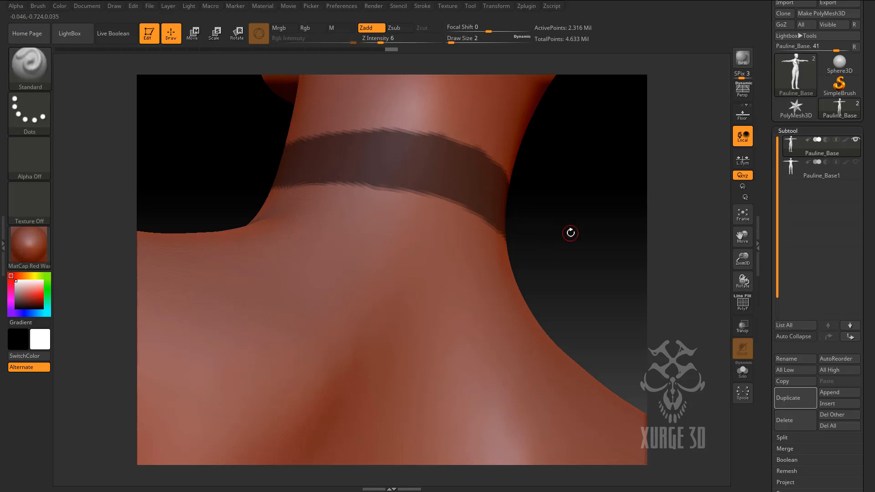
pyautogui.moveTo(565, 228); pyautogui.dragTo(495, 191)
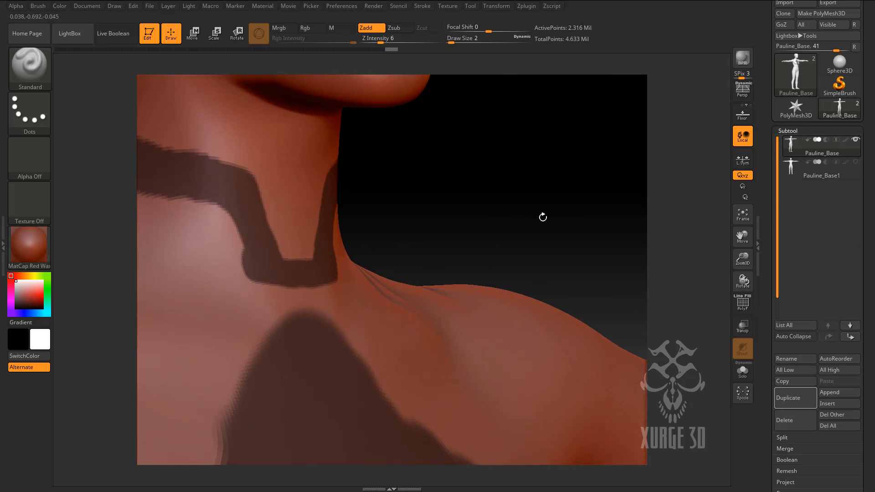
pyautogui.moveTo(742, 258); pyautogui.dragTo(745, 168)
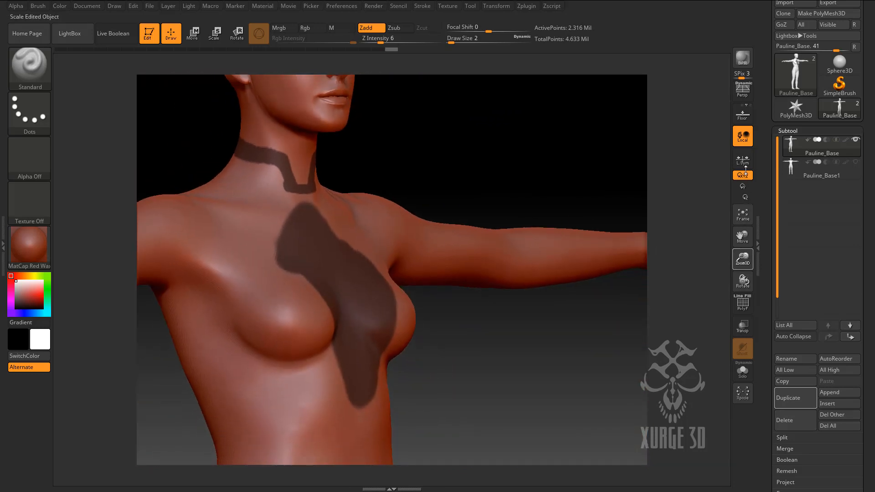
# Mask a vertical band across the front of the upper arm with Draw Size 2, thickening it with repeated strokes.
pyautogui.moveTo(742, 235); pyautogui.dragTo(791, 246)
pyautogui.moveTo(585, 204); pyautogui.dragTo(570, 248)
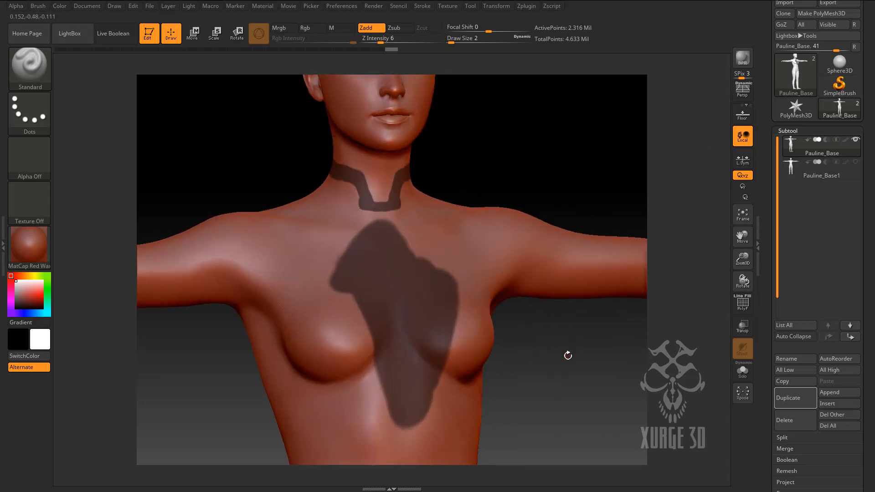
pyautogui.moveTo(742, 235); pyautogui.dragTo(841, 229)
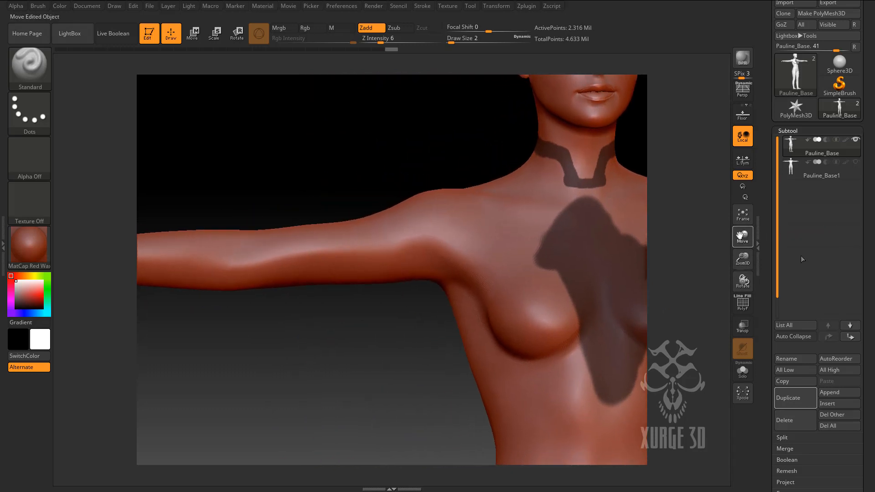
pyautogui.moveTo(400, 327)
pyautogui.mouseDown()
pyautogui.moveTo(390, 322)
pyautogui.moveTo(397, 329)
pyautogui.mouseUp()
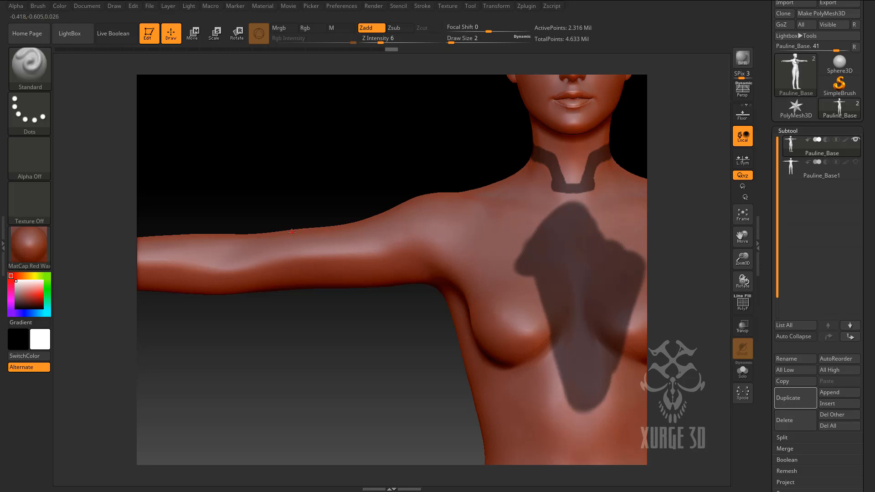
pyautogui.press('ctrl')
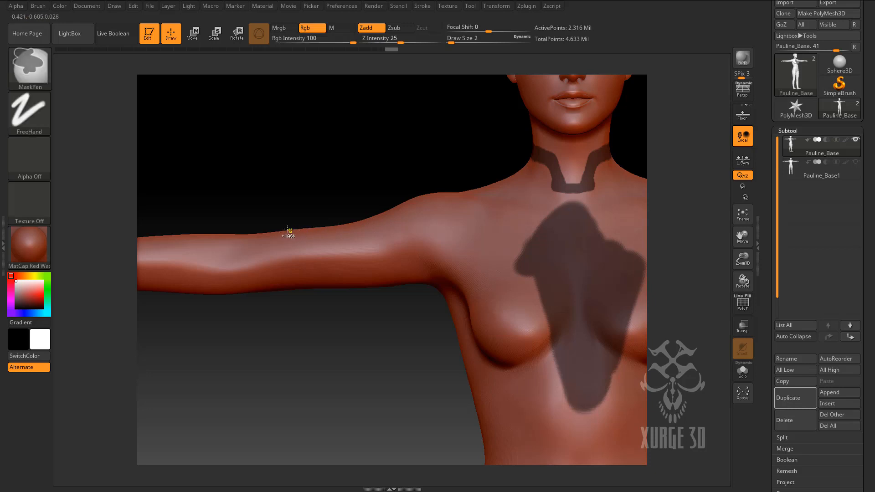
pyautogui.keyDown('ctrl'); pyautogui.moveTo(294, 229); pyautogui.dragTo(301, 289); pyautogui.keyUp('ctrl')
pyautogui.keyDown('ctrl'); pyautogui.moveTo(297, 246); pyautogui.dragTo(305, 284); pyautogui.keyUp('ctrl')
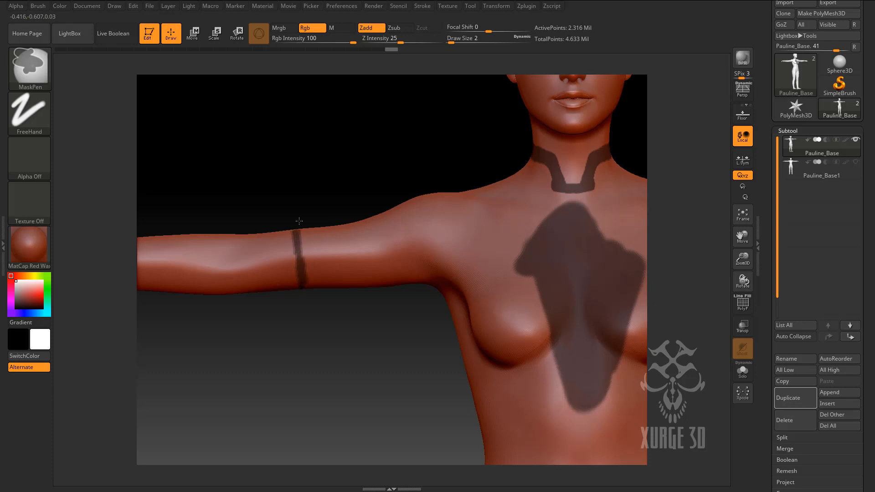
pyautogui.keyDown('ctrl'); pyautogui.moveTo(299, 230); pyautogui.dragTo(302, 269); pyautogui.keyUp('ctrl')
pyautogui.keyDown('ctrl'); pyautogui.moveTo(305, 235); pyautogui.dragTo(304, 238); pyautogui.keyUp('ctrl')
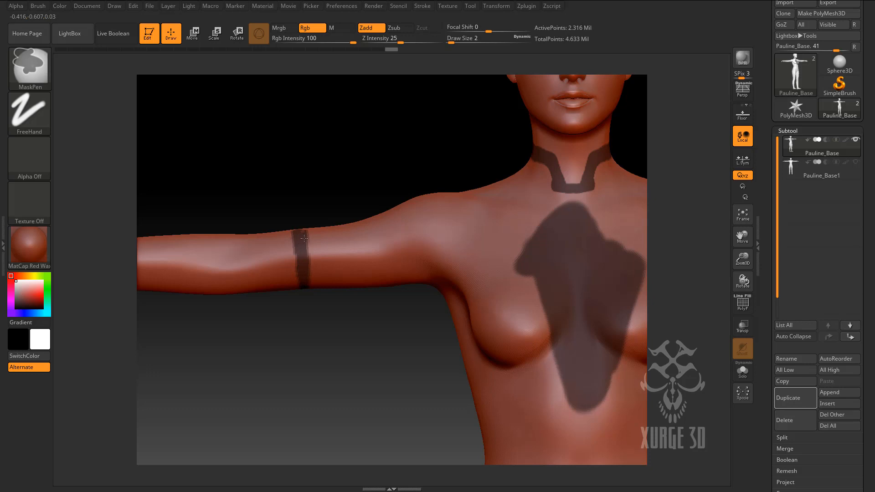
# Continue the upper-arm mask around the underside and back of the arm to close the armband.
pyautogui.moveTo(308, 297)
pyautogui.mouseDown()
pyautogui.moveTo(310, 214)
pyautogui.moveTo(303, 253)
pyautogui.moveTo(307, 211)
pyautogui.moveTo(312, 262)
pyautogui.moveTo(313, 200)
pyautogui.moveTo(316, 210)
pyautogui.mouseUp()
pyautogui.keyDown('ctrl'); pyautogui.moveTo(317, 251); pyautogui.dragTo(313, 226); pyautogui.keyUp('ctrl')
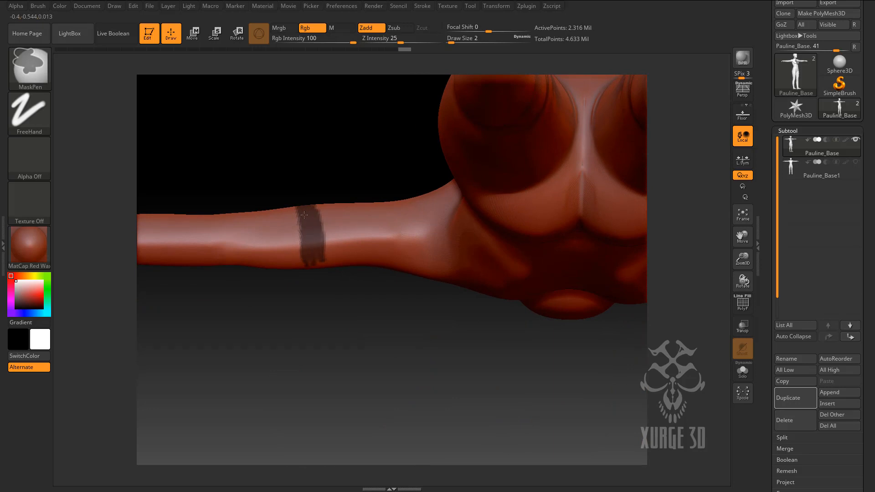
pyautogui.moveTo(343, 373); pyautogui.dragTo(345, 255)
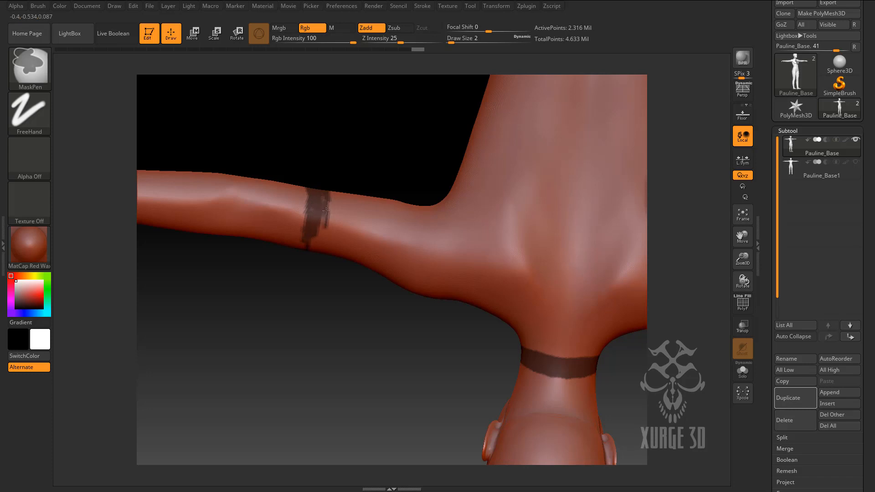
pyautogui.moveTo(320, 303)
pyautogui.mouseDown()
pyautogui.moveTo(326, 285)
pyautogui.moveTo(294, 234)
pyautogui.moveTo(304, 215)
pyautogui.mouseUp()
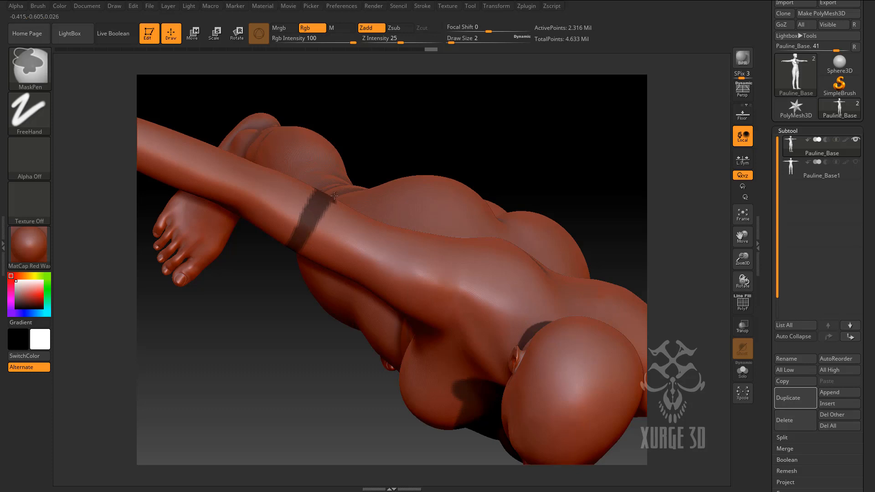
pyautogui.moveTo(261, 331)
pyautogui.mouseDown()
pyautogui.moveTo(259, 365)
pyautogui.moveTo(267, 357)
pyautogui.mouseUp()
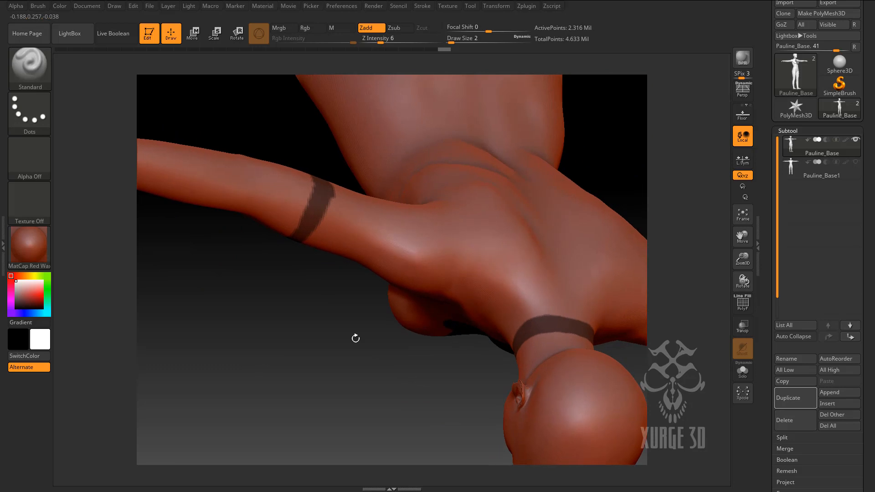
# Clear the stray mask spots from the back of the thigh.
pyautogui.moveTo(743, 236); pyautogui.dragTo(760, 390)
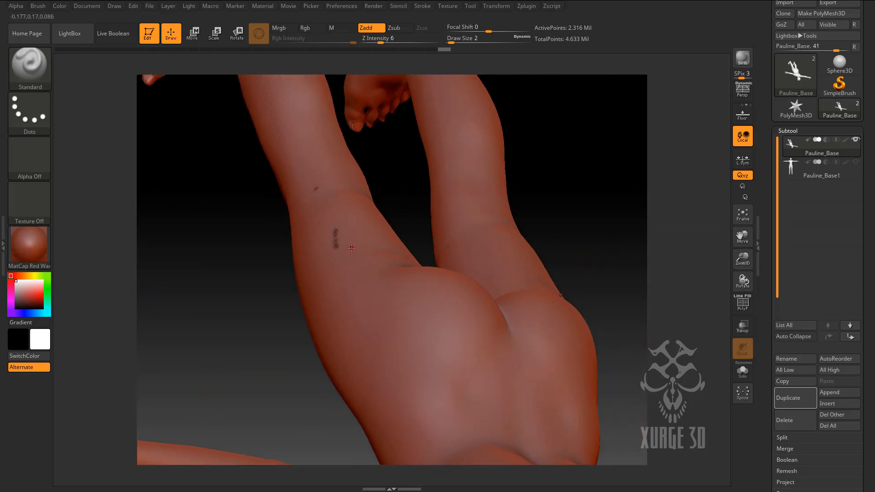
pyautogui.press('ctrl')
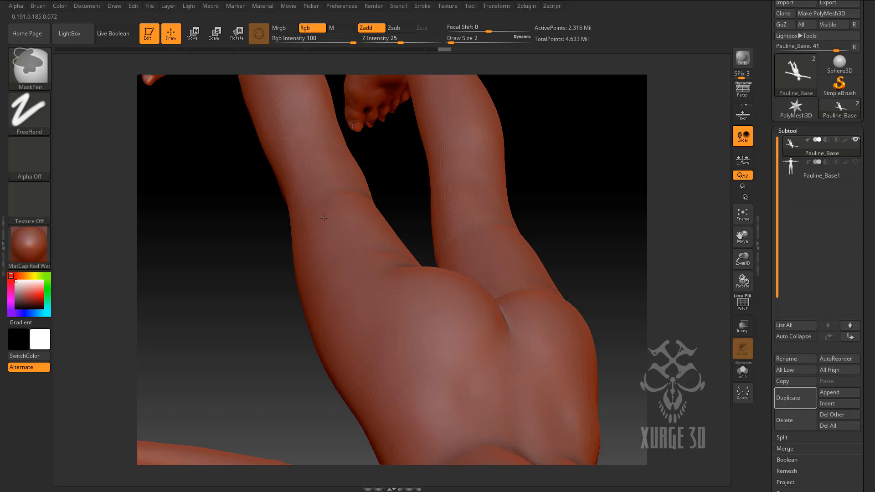
pyautogui.moveTo(631, 328); pyautogui.dragTo(622, 187)
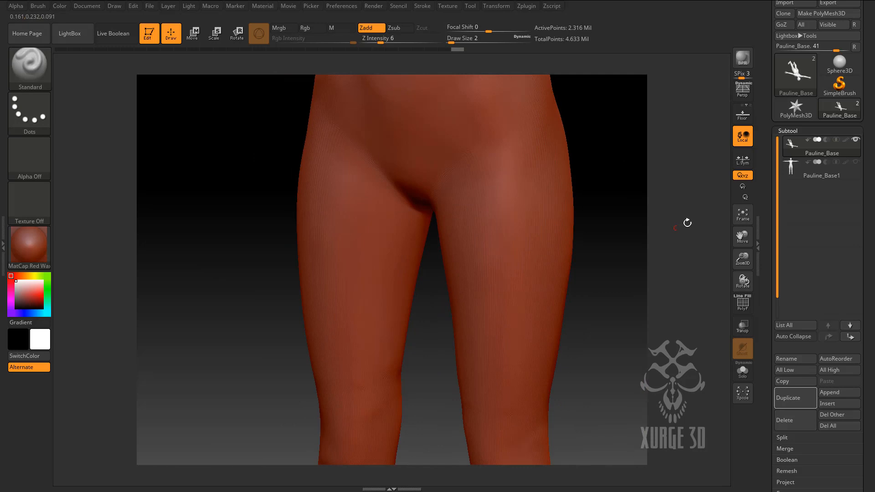
# Mask a thin V-shaped line across the front of the hips, dipping at the centre of the lower abdomen.
pyautogui.click(742, 214)
pyautogui.moveTo(553, 294); pyautogui.dragTo(565, 283)
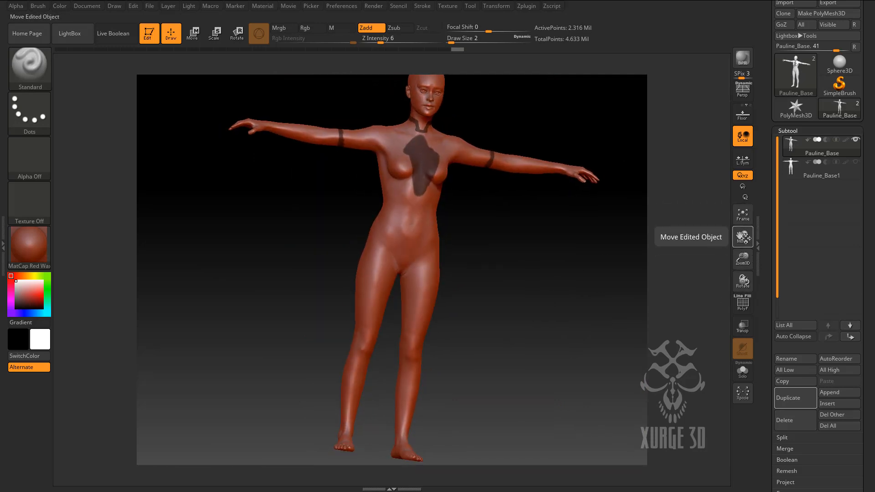
pyautogui.moveTo(742, 239); pyautogui.dragTo(680, 325)
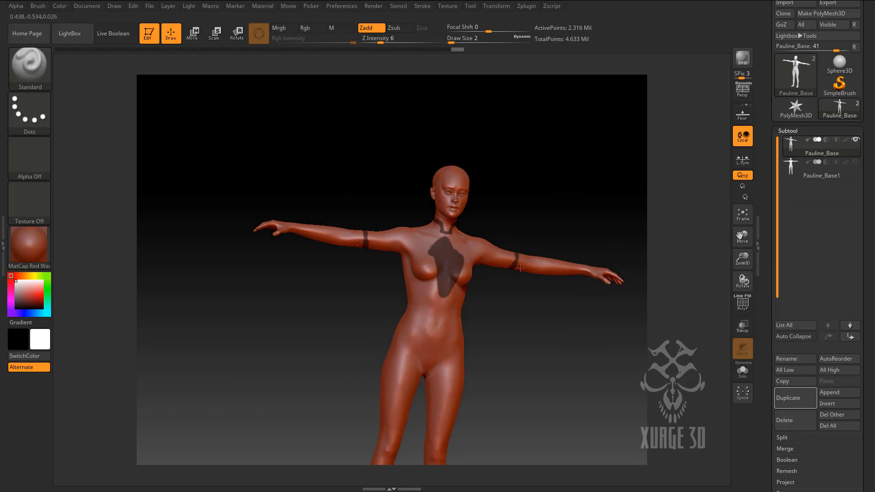
pyautogui.moveTo(561, 391); pyautogui.dragTo(492, 376)
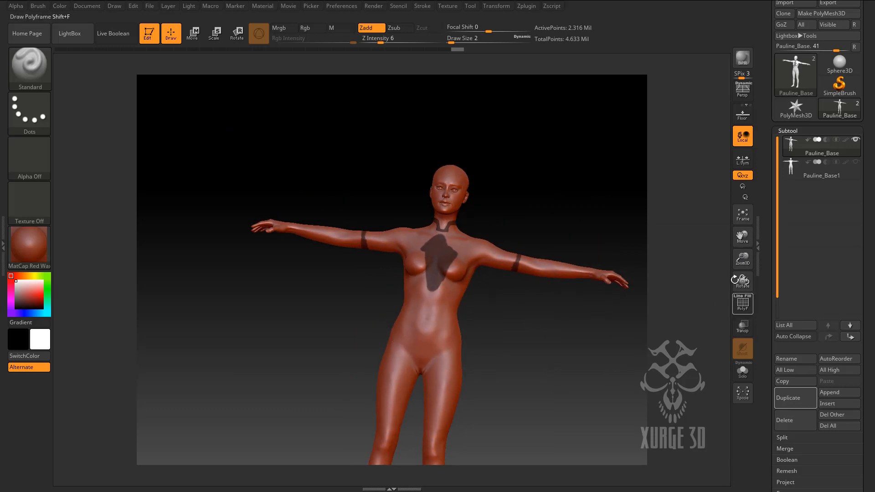
pyautogui.moveTo(743, 259); pyautogui.dragTo(698, 258)
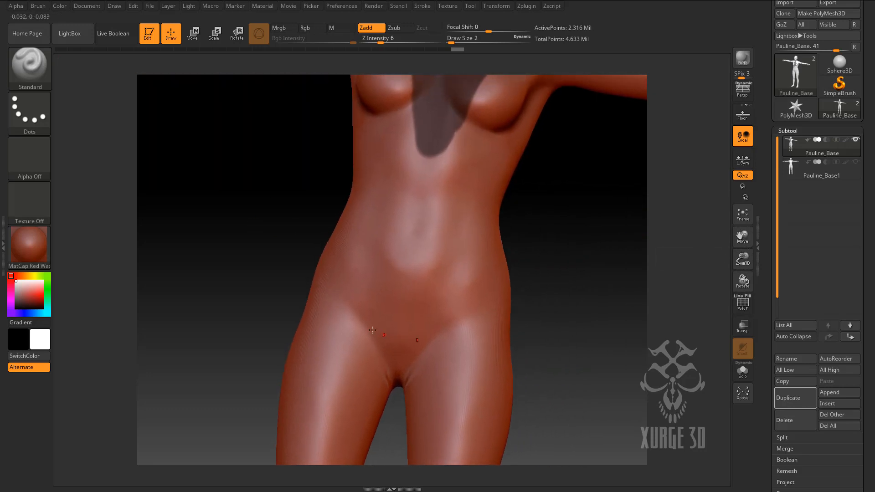
pyautogui.press('ctrl')
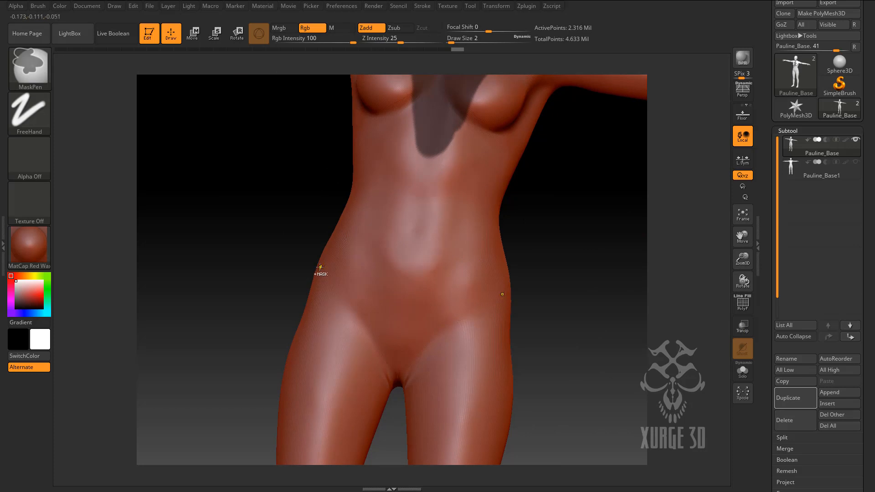
pyautogui.keyDown('ctrl'); pyautogui.moveTo(329, 280); pyautogui.dragTo(360, 306); pyautogui.keyUp('ctrl')
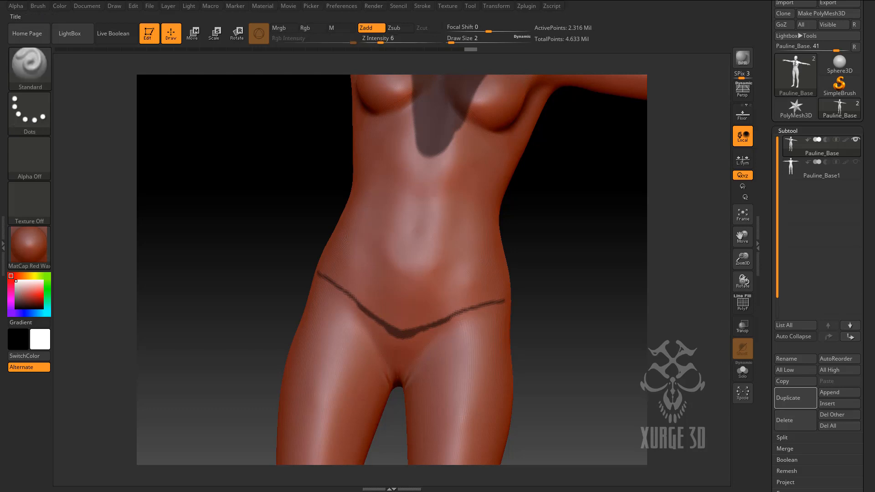
# Set the Draw Size to 3 and thicken the front hip line into a solid V-shaped band.
pyautogui.click(460, 42)
pyautogui.write('3')
pyautogui.moveTo(385, 339)
pyautogui.keyDown('ctrl'); pyautogui.mouseDown()
pyautogui.moveTo(401, 325)
pyautogui.moveTo(410, 329)
pyautogui.mouseUp(); pyautogui.keyUp('ctrl')
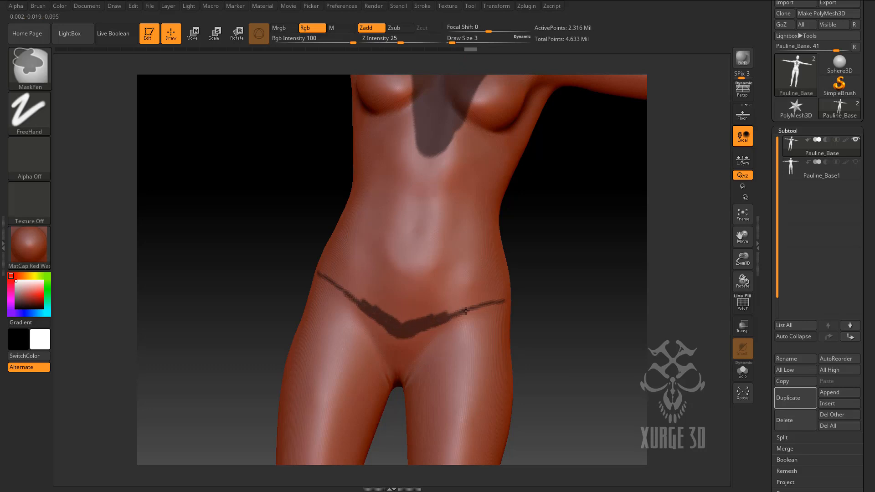
pyautogui.keyDown('ctrl'); pyautogui.moveTo(492, 303); pyautogui.dragTo(404, 324); pyautogui.keyUp('ctrl')
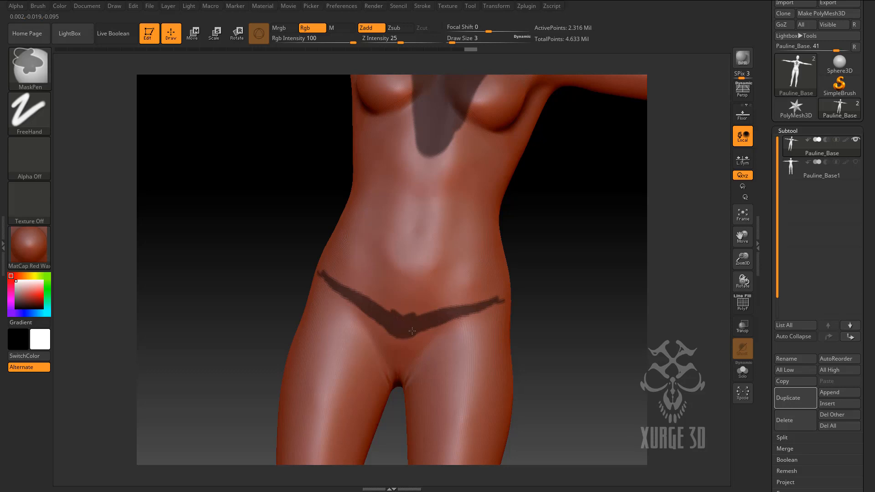
pyautogui.keyDown('ctrl'); pyautogui.moveTo(446, 322); pyautogui.dragTo(501, 301); pyautogui.keyUp('ctrl')
# Extend the hip mask line around the side of the hip and across the lower back.
pyautogui.moveTo(582, 326); pyautogui.dragTo(542, 323)
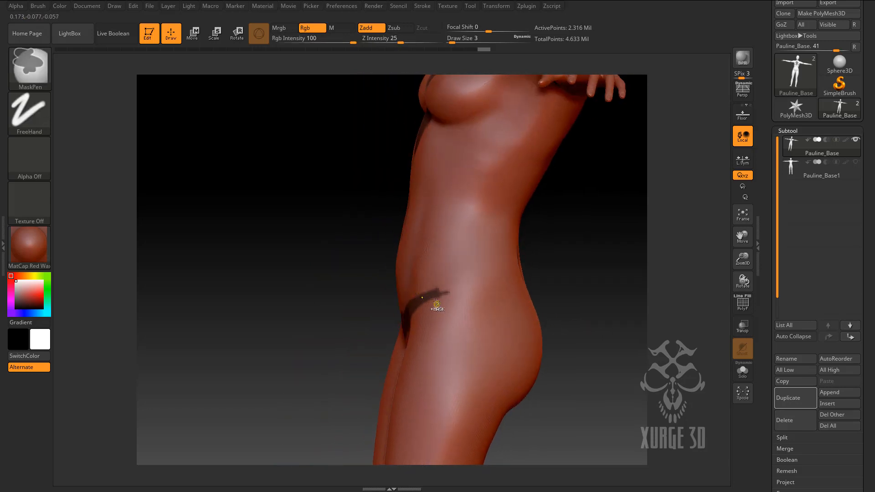
pyautogui.moveTo(359, 312); pyautogui.dragTo(463, 288)
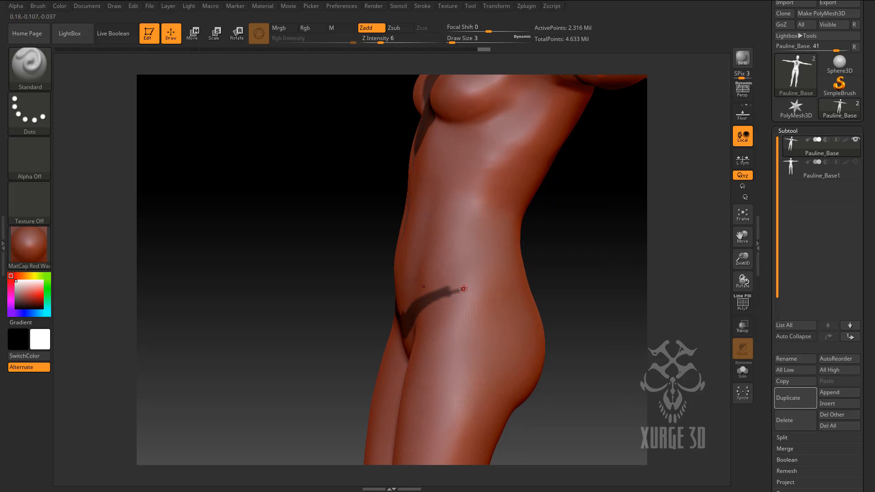
pyautogui.press('ctrl')
pyautogui.moveTo(588, 296)
pyautogui.mouseDown()
pyautogui.moveTo(518, 301)
pyautogui.moveTo(522, 296)
pyautogui.mouseUp()
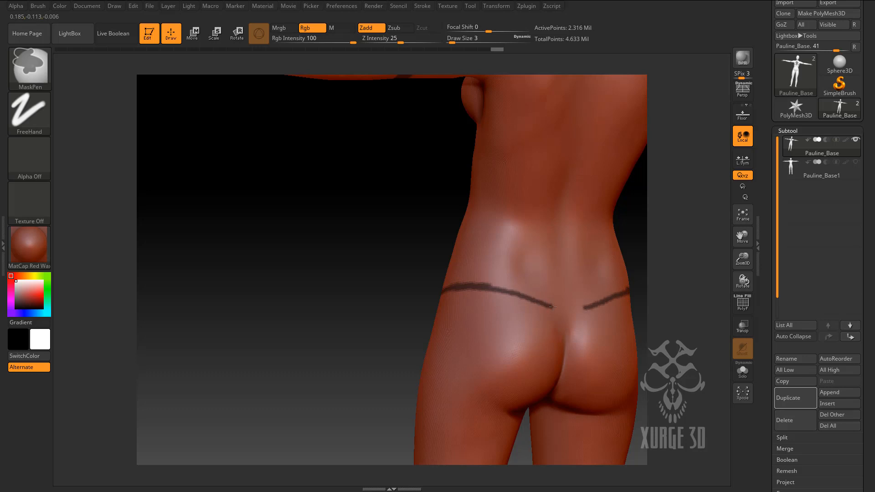
# Join the hip line at the centre of the lower back and thicken it into a band with a straighter upper edge.
pyautogui.keyDown('ctrl'); pyautogui.moveTo(518, 292); pyautogui.dragTo(481, 285); pyautogui.keyUp('ctrl')
pyautogui.moveTo(568, 304)
pyautogui.keyDown('ctrl'); pyautogui.mouseDown()
pyautogui.moveTo(459, 282)
pyautogui.moveTo(568, 300)
pyautogui.mouseUp(); pyautogui.keyUp('ctrl')
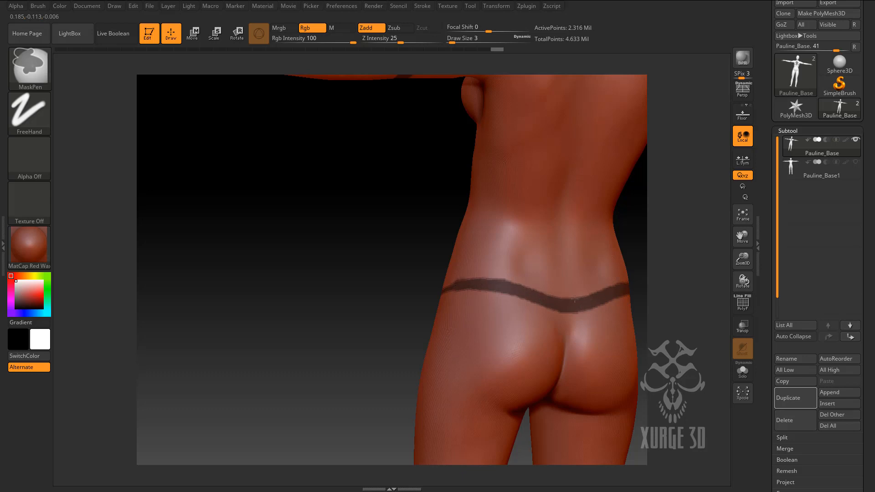
pyautogui.moveTo(442, 288)
pyautogui.keyDown('ctrl'); pyautogui.mouseDown()
pyautogui.moveTo(542, 294)
pyautogui.moveTo(537, 285)
pyautogui.mouseUp(); pyautogui.keyUp('ctrl')
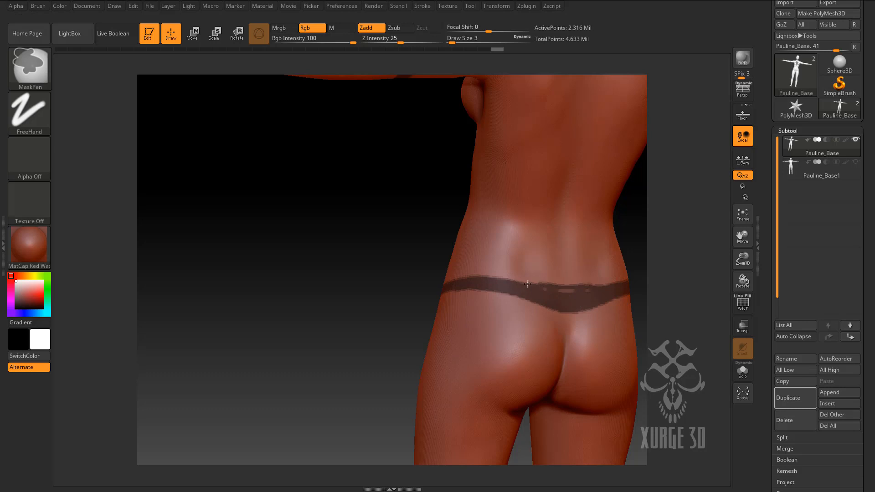
# Even out the hip band at the side and smooth its upper edge at the front centre.
pyautogui.moveTo(382, 293)
pyautogui.mouseDown()
pyautogui.moveTo(358, 275)
pyautogui.moveTo(454, 295)
pyautogui.mouseUp()
pyautogui.press('ctrl')
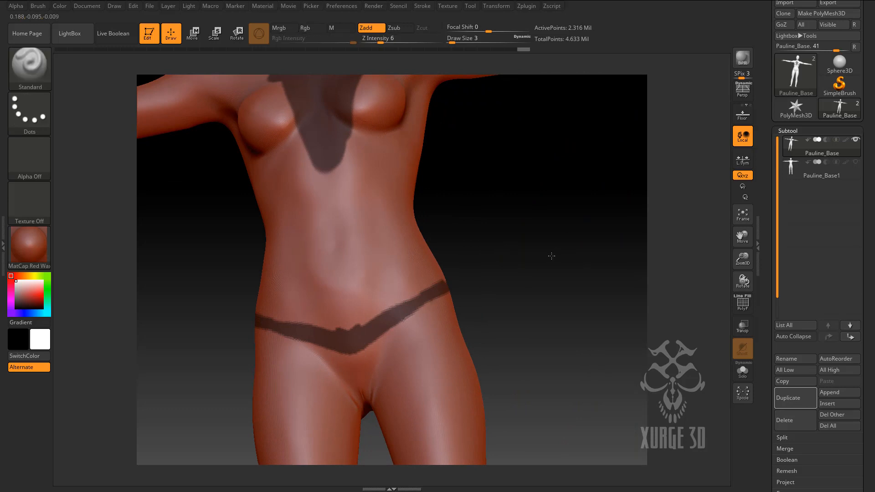
pyautogui.moveTo(568, 240); pyautogui.dragTo(543, 264)
pyautogui.press('ctrl')
pyautogui.moveTo(250, 293)
pyautogui.mouseDown()
pyautogui.moveTo(308, 276)
pyautogui.moveTo(490, 273)
pyautogui.moveTo(519, 289)
pyautogui.mouseUp()
# Set the Draw Size to 8 and extend the chest mask symmetrically outward over both breasts.
pyautogui.moveTo(742, 262); pyautogui.dragTo(772, 326)
pyautogui.moveTo(743, 268); pyautogui.dragTo(592, 319)
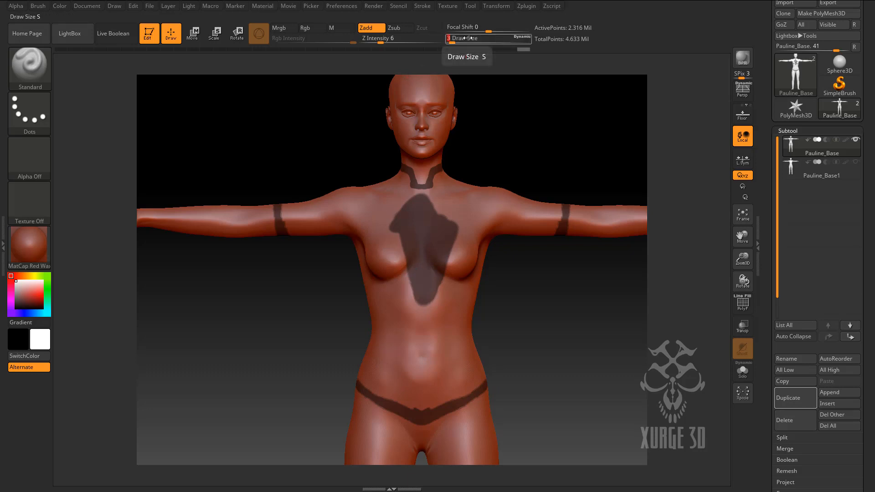
pyautogui.press('Return')
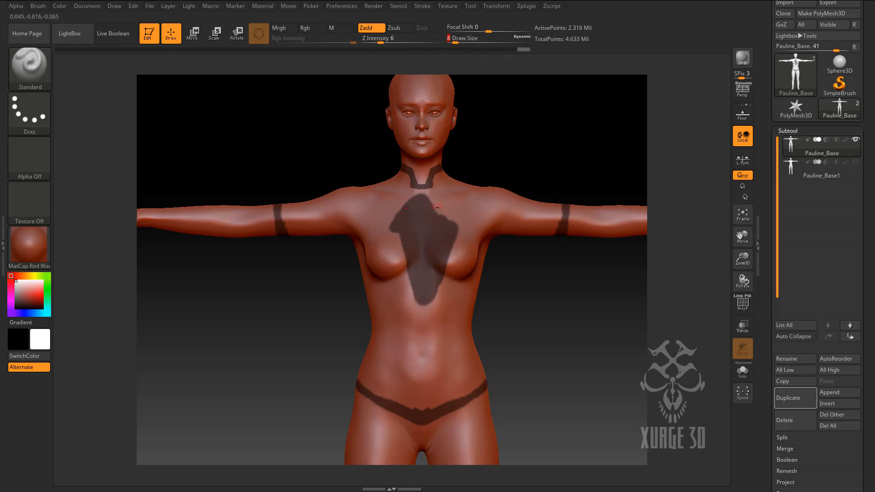
pyautogui.keyDown('ctrl'); pyautogui.moveTo(447, 276); pyautogui.dragTo(400, 264); pyautogui.keyUp('ctrl')
pyautogui.keyDown('ctrl'); pyautogui.moveTo(399, 234); pyautogui.dragTo(390, 214); pyautogui.keyUp('ctrl')
# Widen the upper-arm mask bands all the way around the arms with Draw Size 8.
pyautogui.moveTo(288, 198)
pyautogui.keyDown('ctrl'); pyautogui.mouseDown()
pyautogui.moveTo(282, 229)
pyautogui.moveTo(291, 225)
pyautogui.moveTo(295, 239)
pyautogui.mouseUp(); pyautogui.keyUp('ctrl')
pyautogui.keyDown('ctrl'); pyautogui.moveTo(286, 205); pyautogui.dragTo(301, 237); pyautogui.keyUp('ctrl')
pyautogui.moveTo(306, 270)
pyautogui.mouseDown()
pyautogui.moveTo(289, 234)
pyautogui.moveTo(302, 197)
pyautogui.mouseUp()
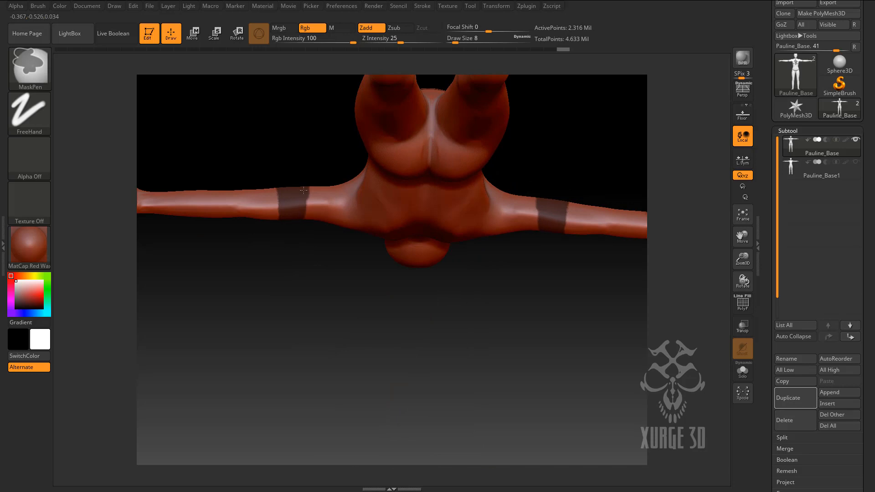
pyautogui.moveTo(324, 325); pyautogui.dragTo(287, 216)
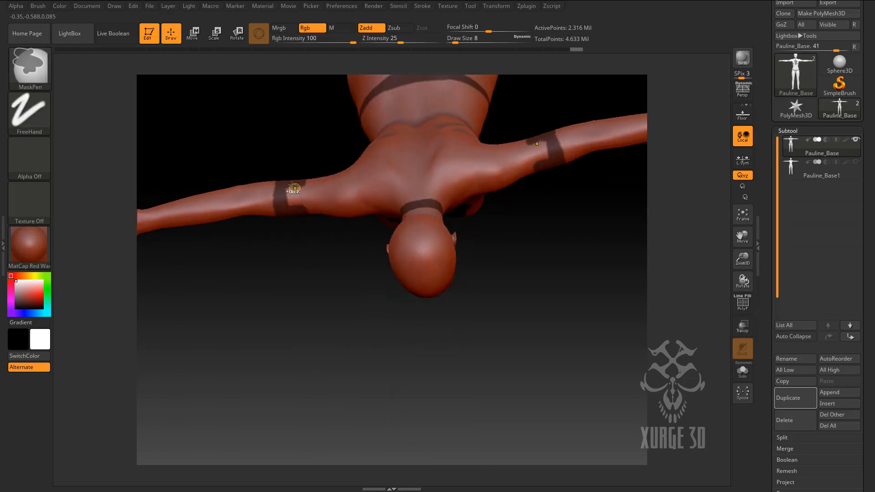
pyautogui.moveTo(286, 177)
pyautogui.keyDown('ctrl'); pyautogui.mouseDown()
pyautogui.moveTo(296, 201)
pyautogui.moveTo(300, 188)
pyautogui.mouseUp(); pyautogui.keyUp('ctrl')
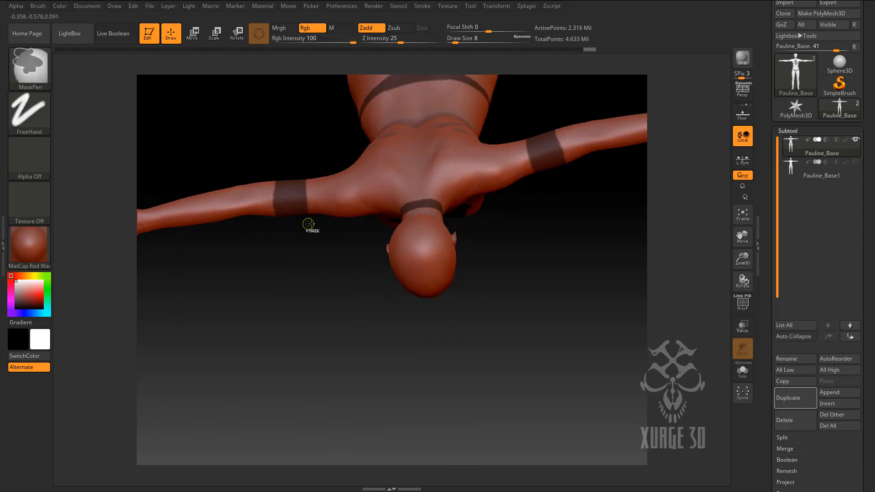
# Extend the collar mask down over the upper back and neck base, and join it to the chest mask at the front.
pyautogui.keyDown('ctrl'); pyautogui.moveTo(396, 205); pyautogui.dragTo(398, 199); pyautogui.keyUp('ctrl')
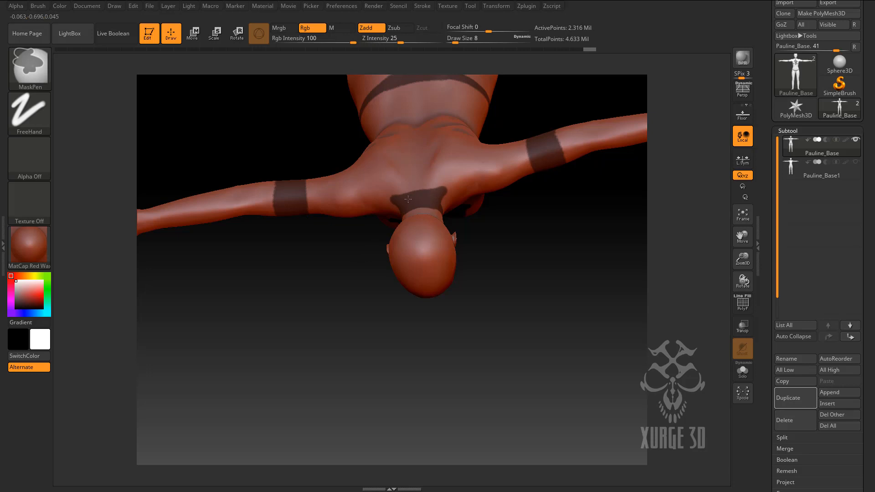
pyautogui.moveTo(326, 344); pyautogui.dragTo(365, 310)
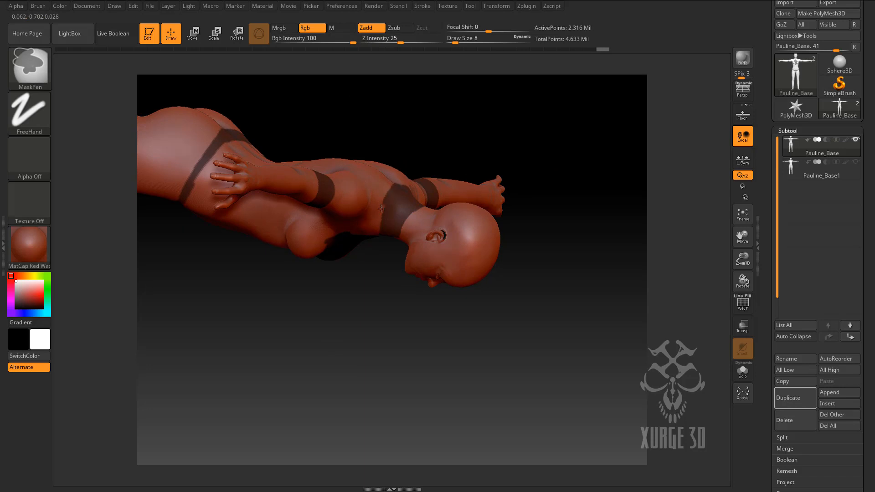
pyautogui.moveTo(377, 351)
pyautogui.mouseDown()
pyautogui.moveTo(382, 216)
pyautogui.moveTo(381, 243)
pyautogui.mouseUp()
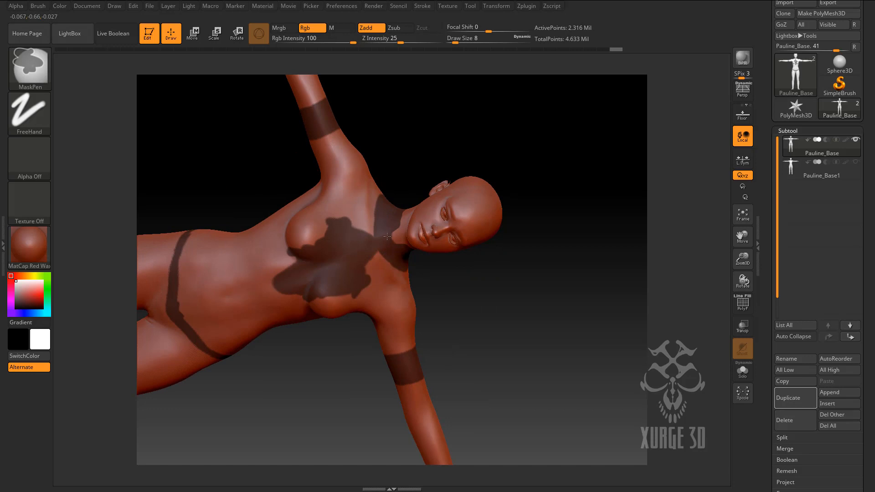
pyautogui.moveTo(382, 233)
pyautogui.keyDown('ctrl'); pyautogui.mouseDown()
pyautogui.moveTo(353, 216)
pyautogui.moveTo(347, 229)
pyautogui.moveTo(317, 235)
pyautogui.moveTo(321, 226)
pyautogui.mouseUp(); pyautogui.keyUp('ctrl')
# Thicken the hip band mask symmetrically along its upper edge at the front, sides and back.
pyautogui.moveTo(195, 234)
pyautogui.keyDown('ctrl'); pyautogui.mouseDown()
pyautogui.moveTo(182, 259)
pyautogui.moveTo(194, 246)
pyautogui.mouseUp(); pyautogui.keyUp('ctrl')
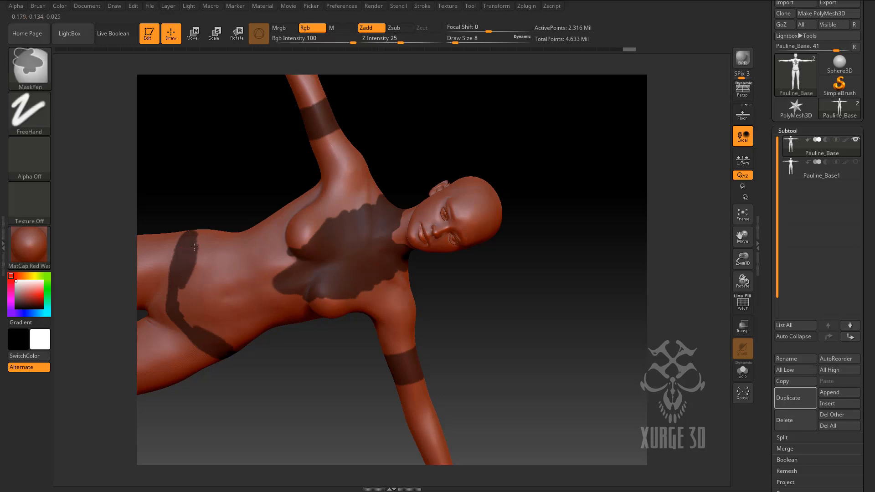
pyautogui.keyDown('ctrl'); pyautogui.moveTo(189, 305); pyautogui.dragTo(188, 297); pyautogui.keyUp('ctrl')
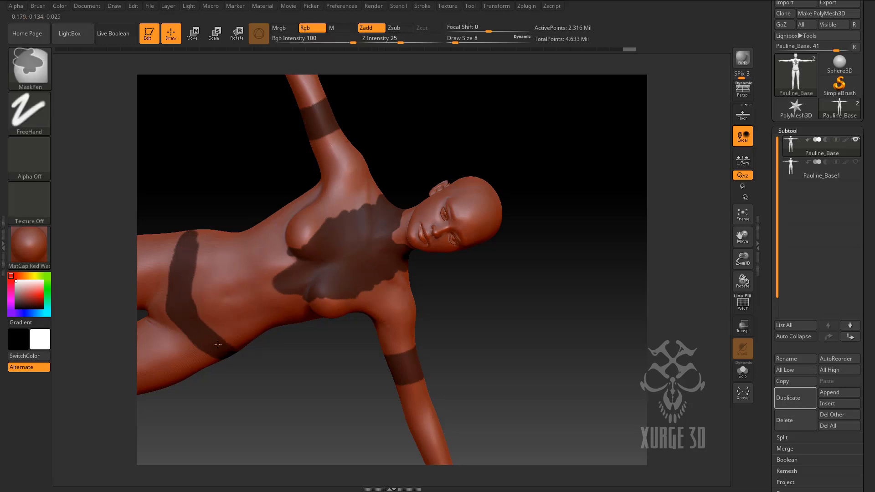
pyautogui.keyDown('ctrl'); pyautogui.moveTo(217, 344); pyautogui.dragTo(194, 282); pyautogui.keyUp('ctrl')
pyautogui.keyDown('ctrl'); pyautogui.moveTo(203, 325); pyautogui.dragTo(201, 235); pyautogui.keyUp('ctrl')
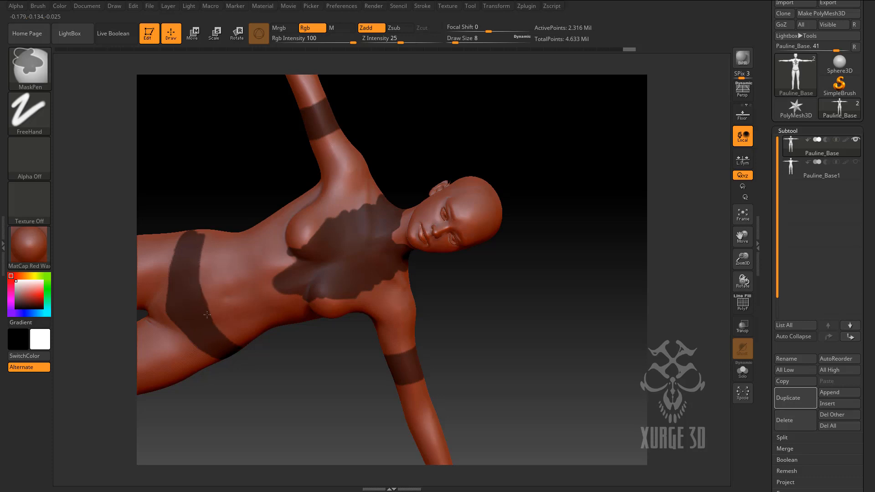
pyautogui.keyDown('ctrl'); pyautogui.moveTo(200, 298); pyautogui.dragTo(205, 250); pyautogui.keyUp('ctrl')
pyautogui.moveTo(204, 137); pyautogui.dragTo(220, 268)
pyautogui.moveTo(197, 237)
pyautogui.keyDown('ctrl'); pyautogui.mouseDown()
pyautogui.moveTo(223, 203)
pyautogui.moveTo(204, 230)
pyautogui.mouseUp(); pyautogui.keyUp('ctrl')
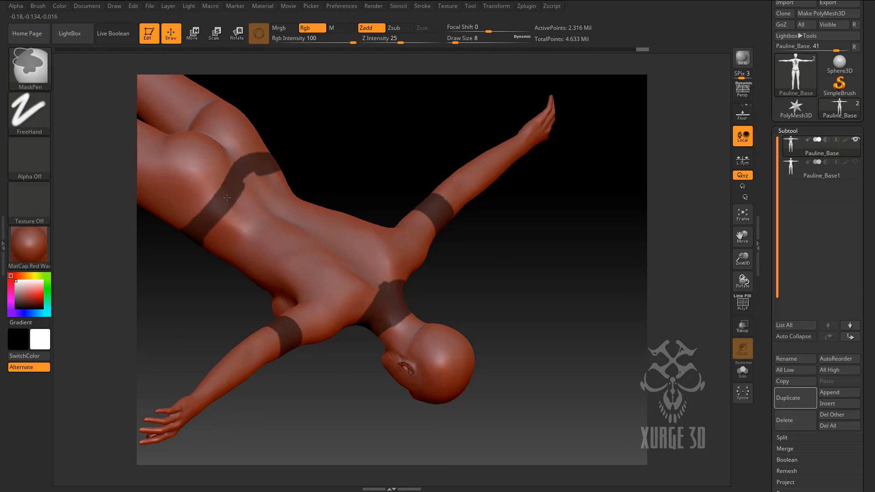
pyautogui.moveTo(249, 187)
pyautogui.keyDown('ctrl'); pyautogui.mouseDown()
pyautogui.moveTo(192, 253)
pyautogui.moveTo(249, 204)
pyautogui.mouseUp(); pyautogui.keyUp('ctrl')
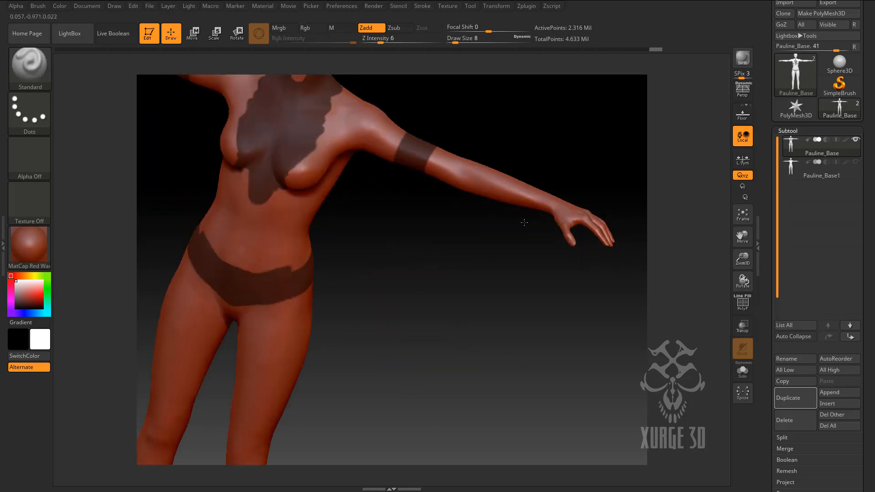
# Set the Draw Size to 16 and mask the whole abdomen between the chest mask and the hip band.
pyautogui.moveTo(524, 223); pyautogui.dragTo(515, 189)
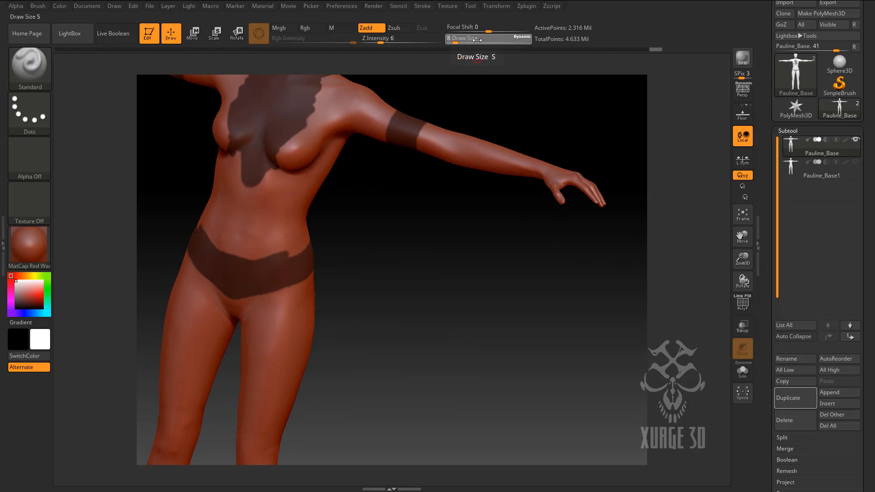
pyautogui.write('16')
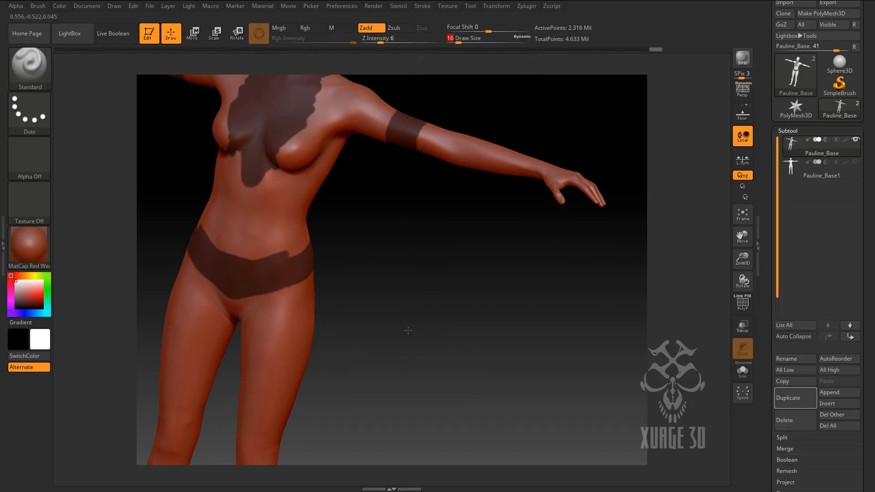
pyautogui.moveTo(405, 306); pyautogui.dragTo(367, 276)
pyautogui.moveTo(242, 235)
pyautogui.keyDown('ctrl'); pyautogui.mouseDown()
pyautogui.moveTo(257, 153)
pyautogui.moveTo(276, 180)
pyautogui.moveTo(262, 241)
pyautogui.moveTo(291, 133)
pyautogui.moveTo(302, 164)
pyautogui.moveTo(282, 200)
pyautogui.moveTo(319, 105)
pyautogui.moveTo(285, 236)
pyautogui.moveTo(297, 207)
pyautogui.mouseUp(); pyautogui.keyUp('ctrl')
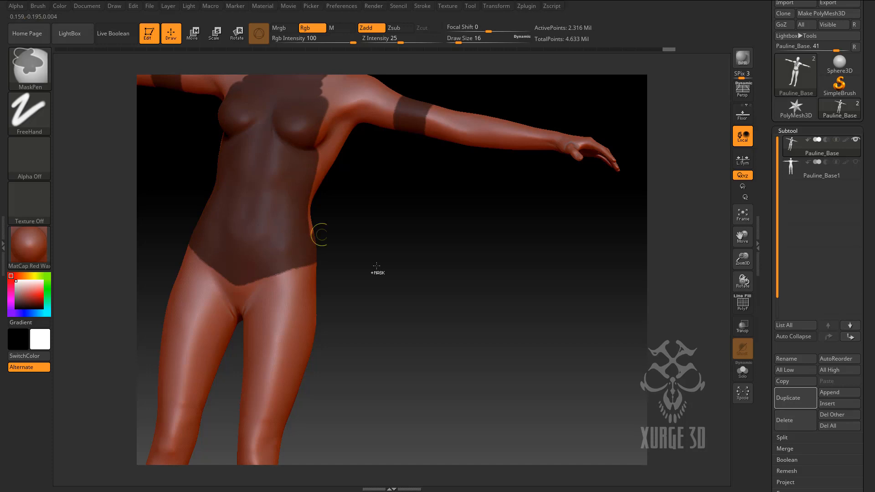
# Mask the breasts, upper chest and front of the shoulders out to the armbands.
pyautogui.moveTo(742, 237)
pyautogui.mouseDown()
pyautogui.moveTo(742, 268)
pyautogui.moveTo(723, 303)
pyautogui.mouseUp()
pyautogui.moveTo(455, 335); pyautogui.dragTo(442, 401)
pyautogui.moveTo(393, 231)
pyautogui.keyDown('ctrl'); pyautogui.mouseDown()
pyautogui.moveTo(420, 206)
pyautogui.moveTo(416, 242)
pyautogui.moveTo(477, 263)
pyautogui.moveTo(435, 271)
pyautogui.moveTo(390, 307)
pyautogui.mouseUp(); pyautogui.keyUp('ctrl')
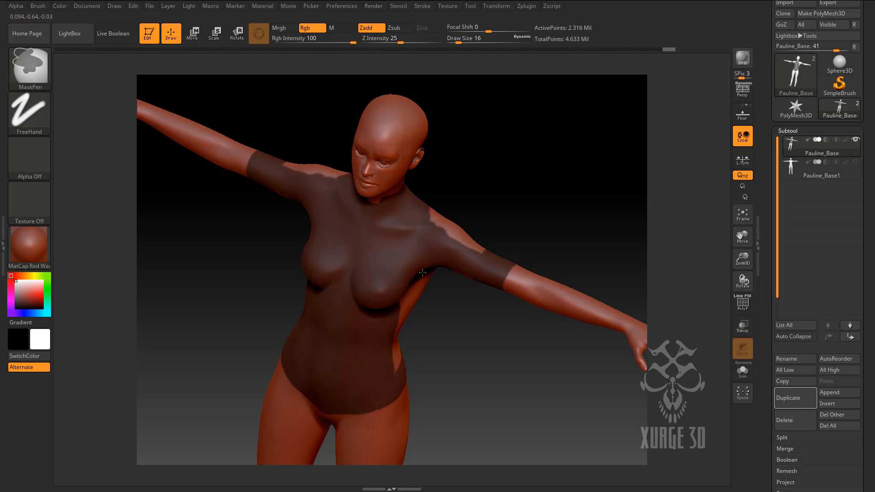
# Fill the mask over the flanks and across the back of the torso.
pyautogui.moveTo(504, 418)
pyautogui.mouseDown()
pyautogui.moveTo(469, 357)
pyautogui.moveTo(440, 392)
pyautogui.moveTo(390, 301)
pyautogui.mouseUp()
pyautogui.moveTo(416, 391)
pyautogui.keyDown('ctrl'); pyautogui.mouseDown()
pyautogui.moveTo(423, 333)
pyautogui.moveTo(403, 287)
pyautogui.moveTo(435, 269)
pyautogui.moveTo(430, 321)
pyautogui.moveTo(443, 367)
pyautogui.moveTo(435, 301)
pyautogui.mouseUp(); pyautogui.keyUp('ctrl')
pyautogui.moveTo(556, 400); pyautogui.dragTo(448, 396)
pyautogui.moveTo(451, 363)
pyautogui.keyDown('ctrl'); pyautogui.mouseDown()
pyautogui.moveTo(479, 362)
pyautogui.moveTo(475, 345)
pyautogui.moveTo(533, 339)
pyautogui.moveTo(483, 318)
pyautogui.moveTo(508, 291)
pyautogui.moveTo(521, 225)
pyautogui.moveTo(481, 319)
pyautogui.moveTo(485, 228)
pyautogui.moveTo(474, 218)
pyautogui.moveTo(465, 310)
pyautogui.moveTo(464, 219)
pyautogui.moveTo(457, 303)
pyautogui.mouseUp(); pyautogui.keyUp('ctrl')
# Mask the unpainted tops of the shoulders and upper arms up to the armbands.
pyautogui.moveTo(428, 327); pyautogui.dragTo(419, 396)
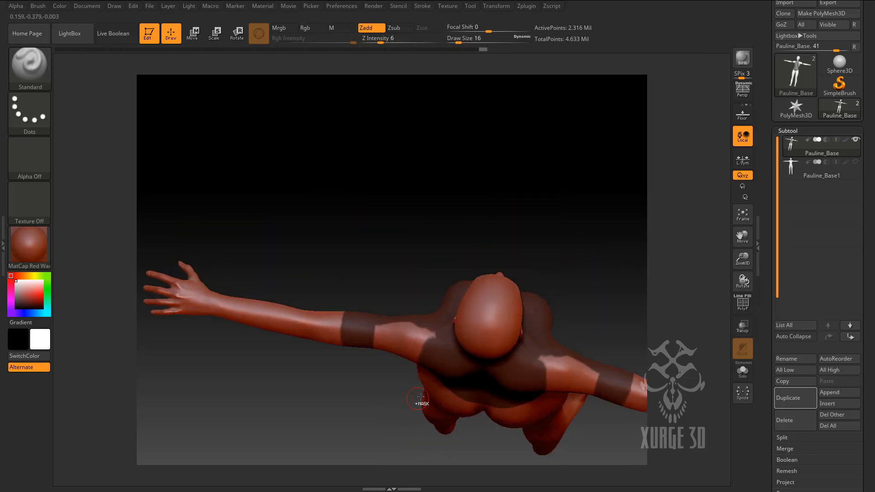
pyautogui.moveTo(428, 351)
pyautogui.keyDown('ctrl'); pyautogui.mouseDown()
pyautogui.moveTo(381, 336)
pyautogui.moveTo(391, 336)
pyautogui.moveTo(412, 347)
pyautogui.moveTo(397, 367)
pyautogui.moveTo(373, 353)
pyautogui.moveTo(378, 366)
pyautogui.moveTo(408, 379)
pyautogui.moveTo(393, 439)
pyautogui.moveTo(351, 417)
pyautogui.moveTo(357, 406)
pyautogui.mouseUp(); pyautogui.keyUp('ctrl')
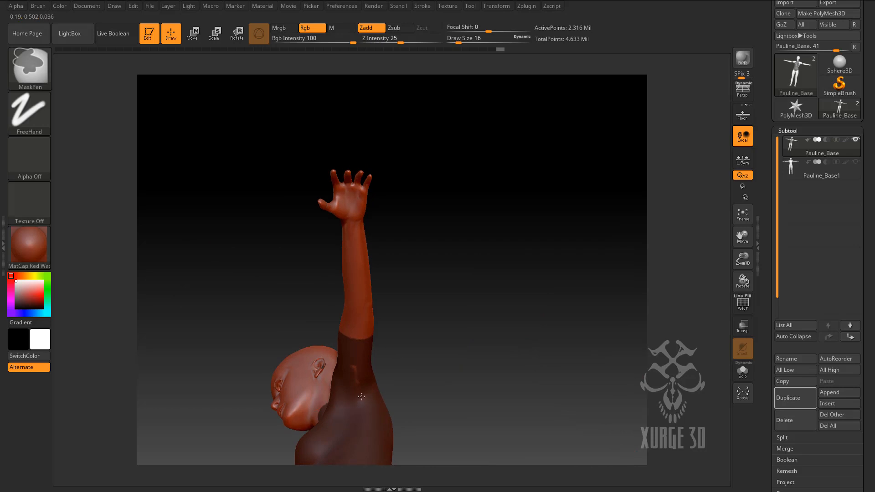
pyautogui.moveTo(358, 369)
pyautogui.mouseDown()
pyautogui.moveTo(517, 291)
pyautogui.moveTo(524, 343)
pyautogui.mouseUp()
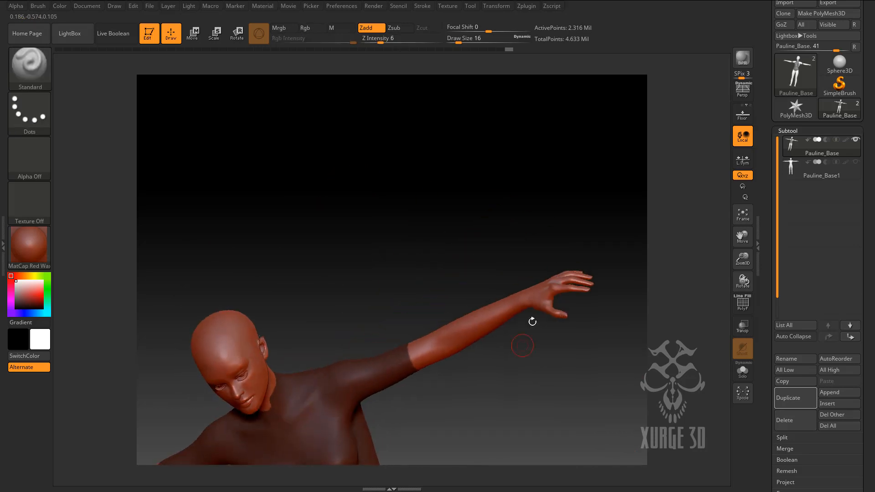
# Set the Draw Size to 6 and extend the torso mask below the hip line across the front of both upper thighs.
pyautogui.click(742, 213)
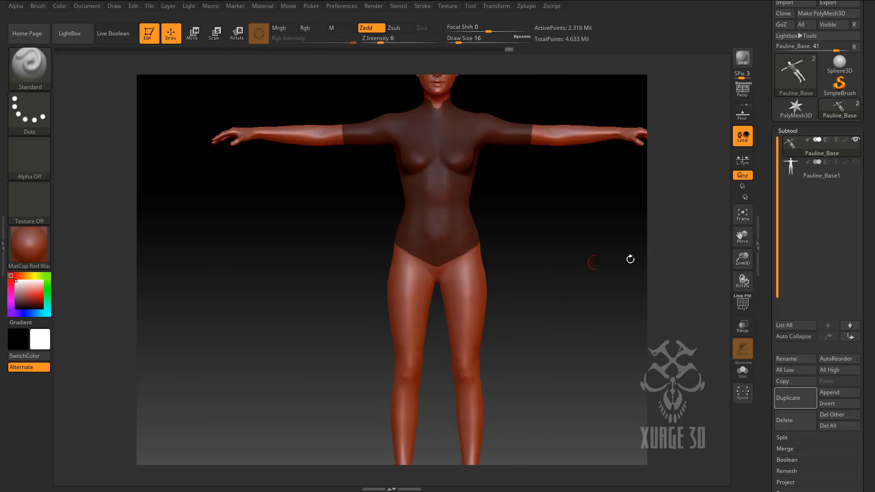
pyautogui.moveTo(742, 236); pyautogui.dragTo(712, 268)
pyautogui.moveTo(470, 306); pyautogui.dragTo(457, 354)
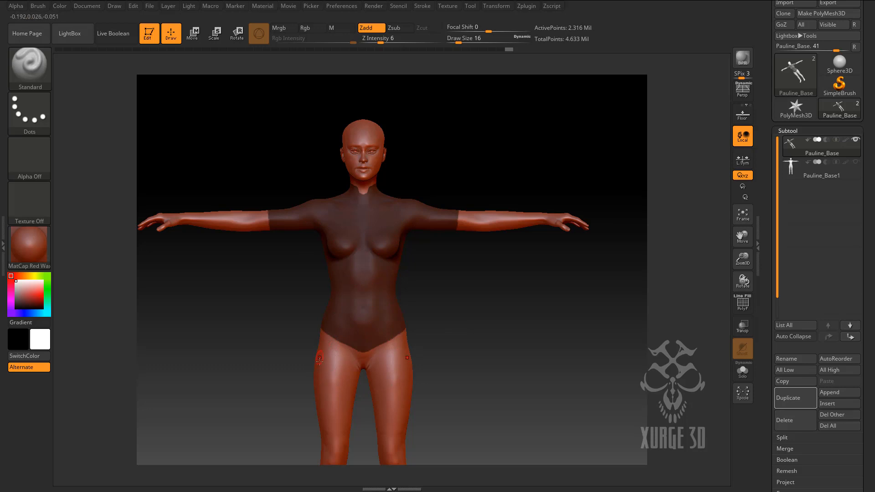
pyautogui.moveTo(509, 338)
pyautogui.mouseDown()
pyautogui.moveTo(469, 345)
pyautogui.moveTo(538, 340)
pyautogui.moveTo(501, 336)
pyautogui.mouseUp()
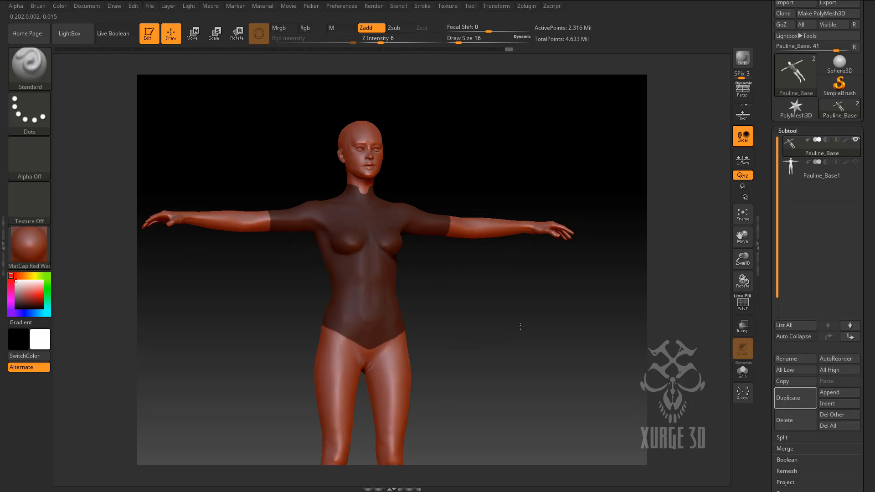
pyautogui.moveTo(743, 258); pyautogui.dragTo(746, 330)
pyautogui.moveTo(634, 313)
pyautogui.mouseDown()
pyautogui.moveTo(616, 317)
pyautogui.moveTo(626, 318)
pyautogui.mouseUp()
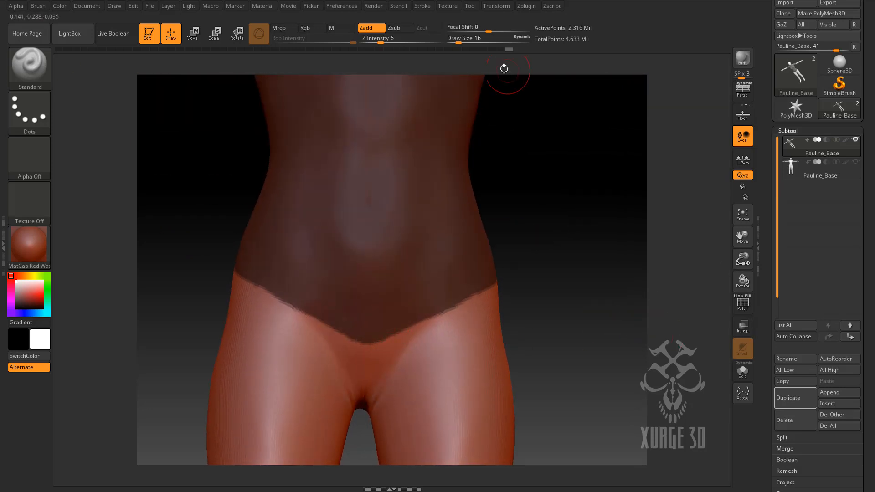
pyautogui.click(482, 42)
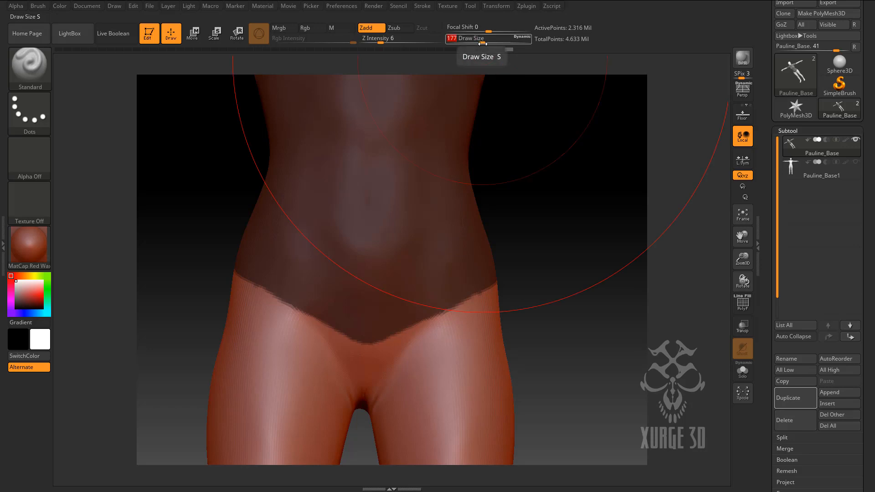
pyautogui.write('6')
pyautogui.press('Return')
pyautogui.moveTo(539, 350)
pyautogui.mouseDown()
pyautogui.moveTo(534, 335)
pyautogui.moveTo(506, 335)
pyautogui.mouseUp()
pyautogui.moveTo(328, 335)
pyautogui.keyDown('ctrl'); pyautogui.mouseDown()
pyautogui.moveTo(444, 337)
pyautogui.moveTo(369, 327)
pyautogui.moveTo(401, 346)
pyautogui.moveTo(444, 351)
pyautogui.moveTo(410, 348)
pyautogui.mouseUp(); pyautogui.keyUp('ctrl')
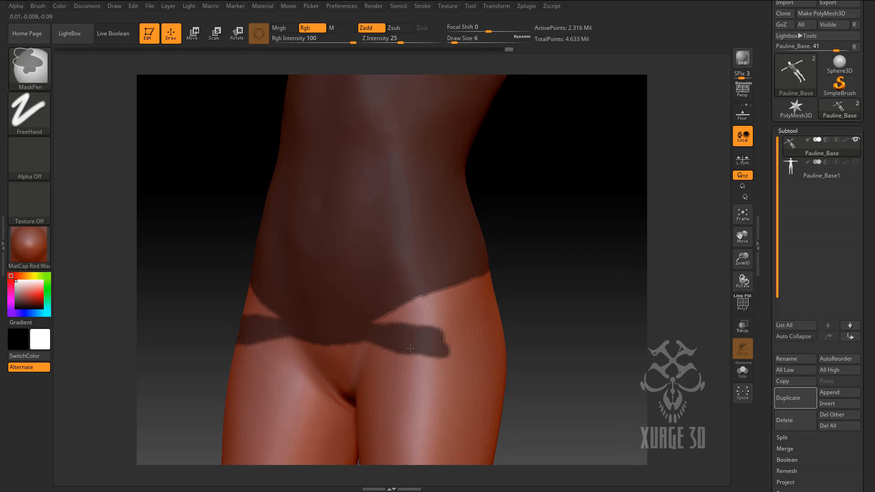
pyautogui.moveTo(335, 327)
pyautogui.keyDown('ctrl'); pyautogui.mouseDown()
pyautogui.moveTo(460, 365)
pyautogui.moveTo(378, 347)
pyautogui.moveTo(458, 376)
pyautogui.moveTo(410, 370)
pyautogui.moveTo(472, 371)
pyautogui.moveTo(349, 339)
pyautogui.moveTo(378, 353)
pyautogui.mouseUp(); pyautogui.keyUp('ctrl')
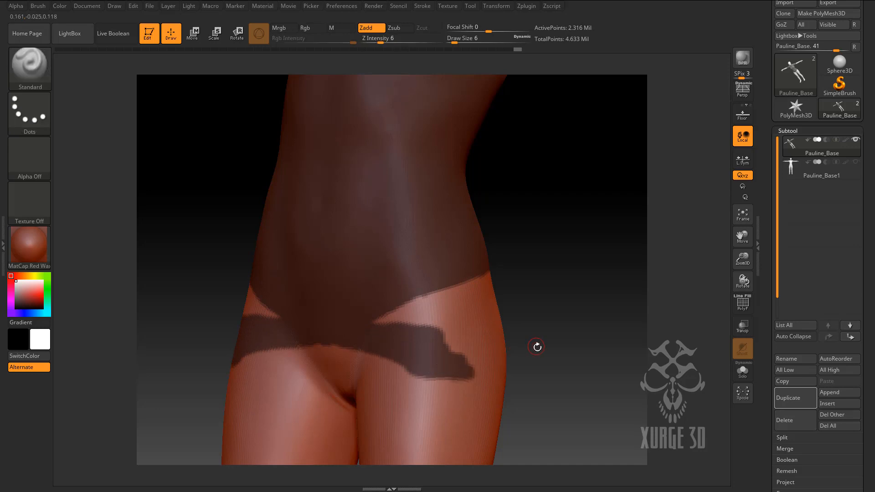
# Continue the lower mask edge around the hips and fill the mask over the buttocks.
pyautogui.moveTo(537, 346); pyautogui.dragTo(490, 348)
pyautogui.moveTo(313, 355)
pyautogui.keyDown('ctrl'); pyautogui.mouseDown()
pyautogui.moveTo(296, 357)
pyautogui.moveTo(359, 359)
pyautogui.moveTo(296, 372)
pyautogui.mouseUp(); pyautogui.keyUp('ctrl')
pyautogui.moveTo(384, 364)
pyautogui.keyDown('ctrl'); pyautogui.mouseDown()
pyautogui.moveTo(523, 363)
pyautogui.moveTo(461, 371)
pyautogui.moveTo(310, 349)
pyautogui.moveTo(456, 355)
pyautogui.moveTo(301, 347)
pyautogui.moveTo(451, 330)
pyautogui.moveTo(364, 314)
pyautogui.moveTo(451, 296)
pyautogui.moveTo(443, 280)
pyautogui.moveTo(363, 271)
pyautogui.moveTo(342, 335)
pyautogui.moveTo(474, 337)
pyautogui.moveTo(471, 351)
pyautogui.mouseUp(); pyautogui.keyUp('ctrl')
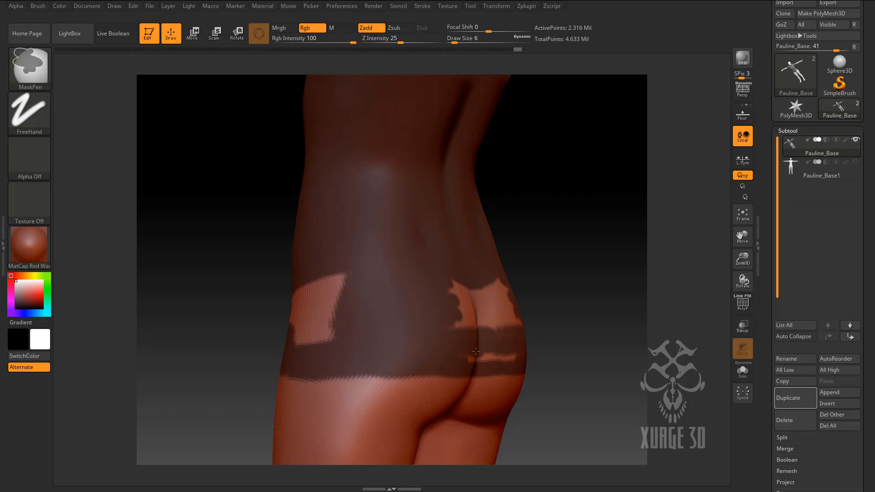
pyautogui.moveTo(619, 332)
pyautogui.mouseDown()
pyautogui.moveTo(589, 332)
pyautogui.moveTo(600, 333)
pyautogui.mouseUp()
pyautogui.moveTo(361, 359)
pyautogui.keyDown('ctrl'); pyautogui.mouseDown()
pyautogui.moveTo(489, 355)
pyautogui.moveTo(378, 324)
pyautogui.moveTo(504, 317)
pyautogui.moveTo(389, 306)
pyautogui.moveTo(386, 298)
pyautogui.moveTo(494, 288)
pyautogui.moveTo(410, 286)
pyautogui.mouseUp(); pyautogui.keyUp('ctrl')
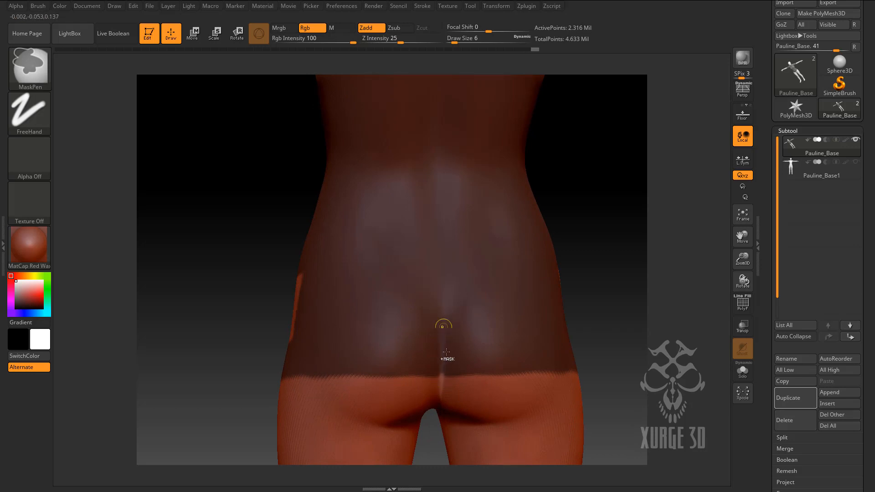
# Fill the remaining unmasked patch on the front side of the hip.
pyautogui.moveTo(242, 244); pyautogui.dragTo(319, 223)
pyautogui.moveTo(320, 223); pyautogui.dragTo(322, 223, button='right')
pyautogui.moveTo(264, 329)
pyautogui.keyDown('ctrl'); pyautogui.mouseDown()
pyautogui.moveTo(317, 290)
pyautogui.moveTo(292, 316)
pyautogui.moveTo(351, 322)
pyautogui.moveTo(362, 315)
pyautogui.moveTo(327, 304)
pyautogui.moveTo(342, 272)
pyautogui.mouseUp(); pyautogui.keyUp('ctrl')
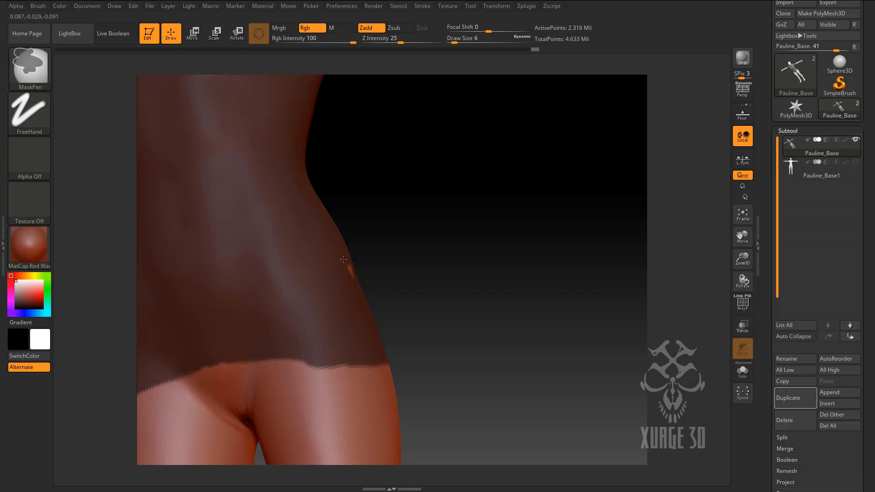
# Straighten the lower mask edge across the front of the thighs into a level hem.
pyautogui.keyDown('shift'); pyautogui.moveTo(540, 283); pyautogui.dragTo(547, 281); pyautogui.keyUp('shift')
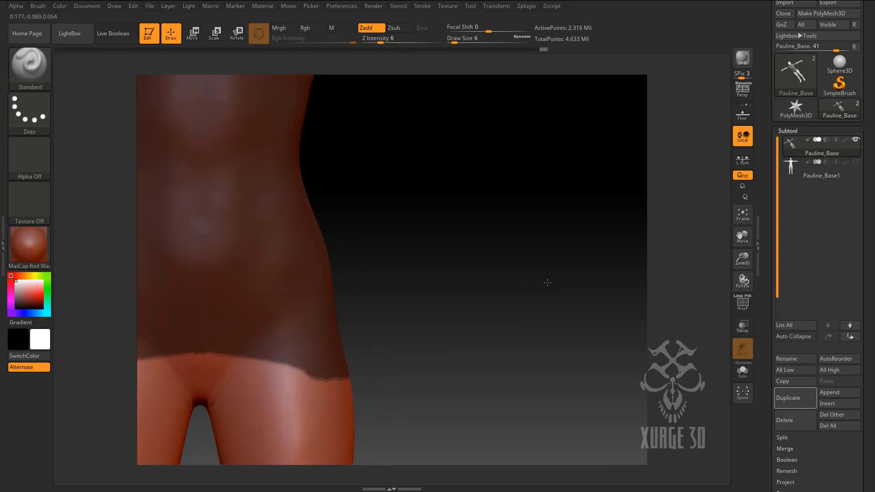
pyautogui.moveTo(738, 237); pyautogui.dragTo(826, 207)
pyautogui.keyDown('ctrl'); pyautogui.moveTo(232, 316); pyautogui.dragTo(429, 309); pyautogui.keyUp('ctrl')
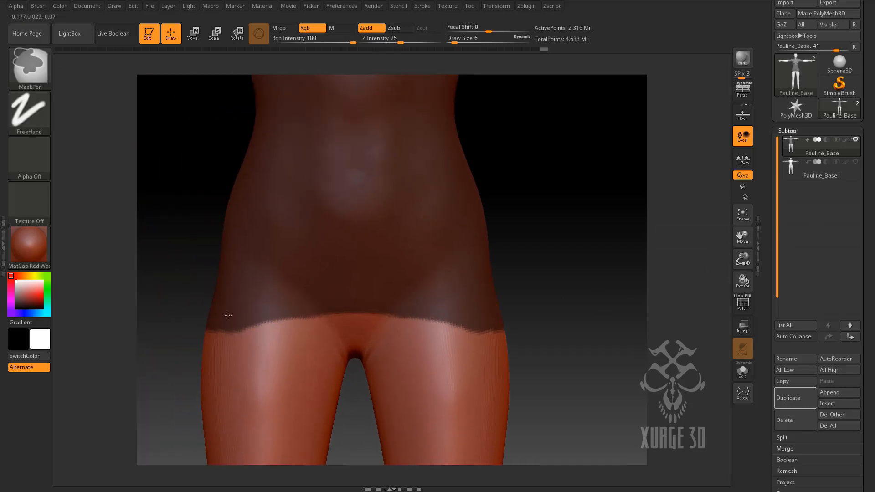
pyautogui.keyDown('ctrl'); pyautogui.moveTo(226, 323); pyautogui.dragTo(408, 322); pyautogui.keyUp('ctrl')
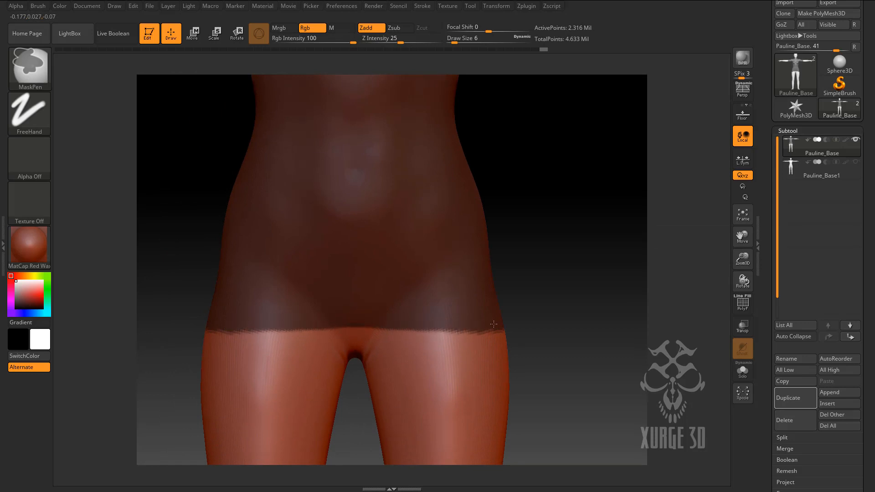
# Create polygroups from the clothing mask with From Masking and check them in the polyframe display.
pyautogui.click(743, 214)
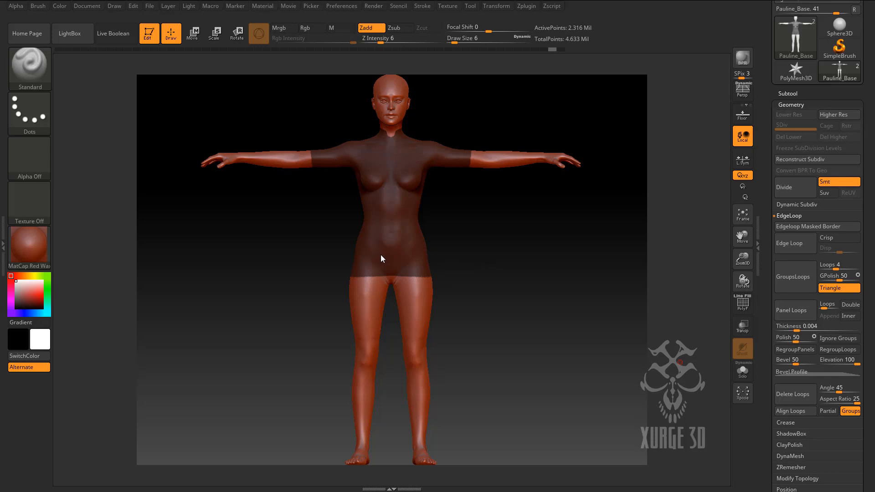
pyautogui.keyDown('shift'); pyautogui.moveTo(569, 257); pyautogui.dragTo(529, 290); pyautogui.keyUp('shift')
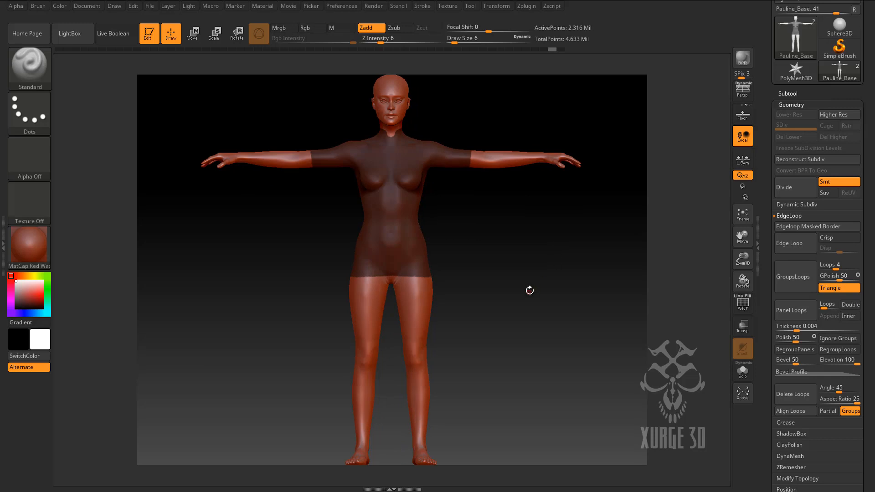
pyautogui.click(794, 105)
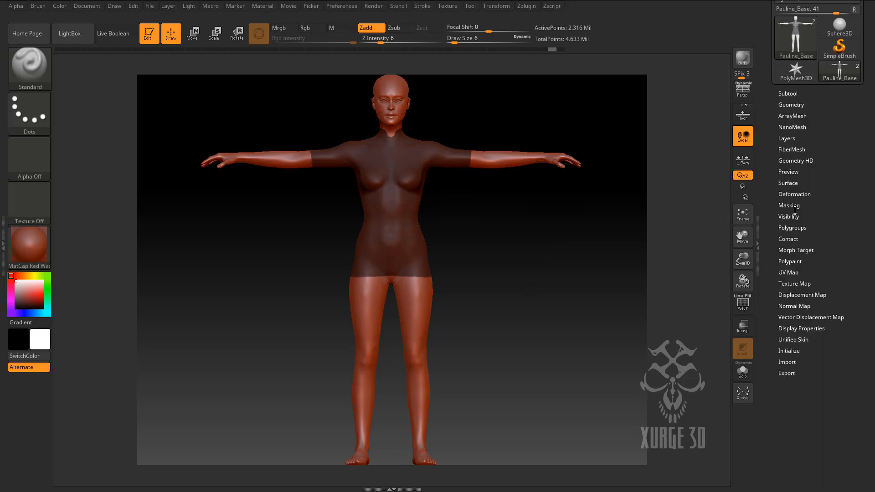
pyautogui.click(793, 227)
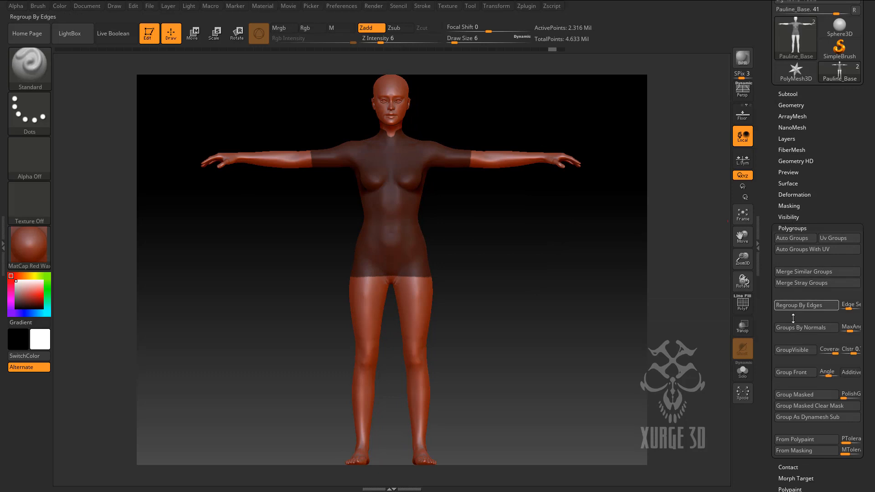
pyautogui.click(804, 450)
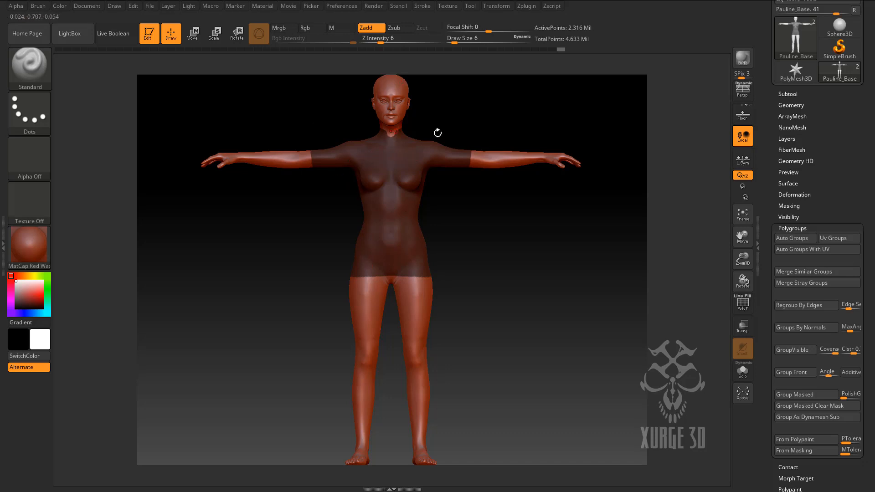
pyautogui.click(743, 303)
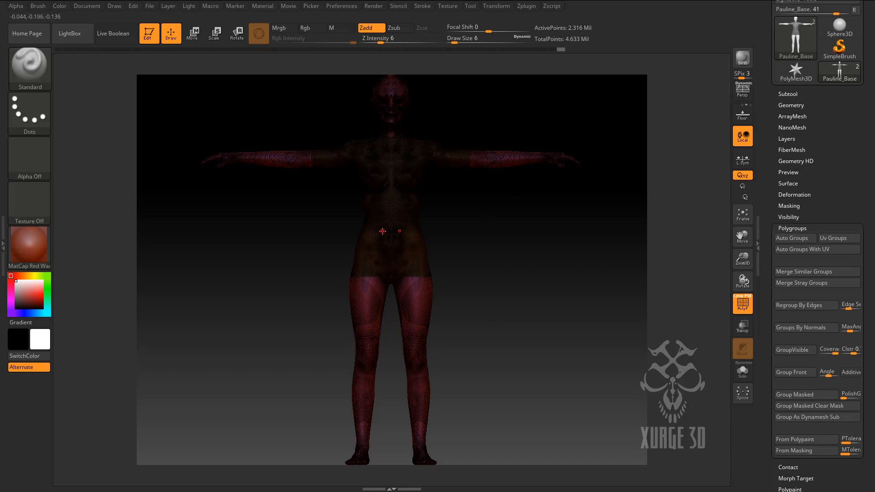
pyautogui.click(743, 305)
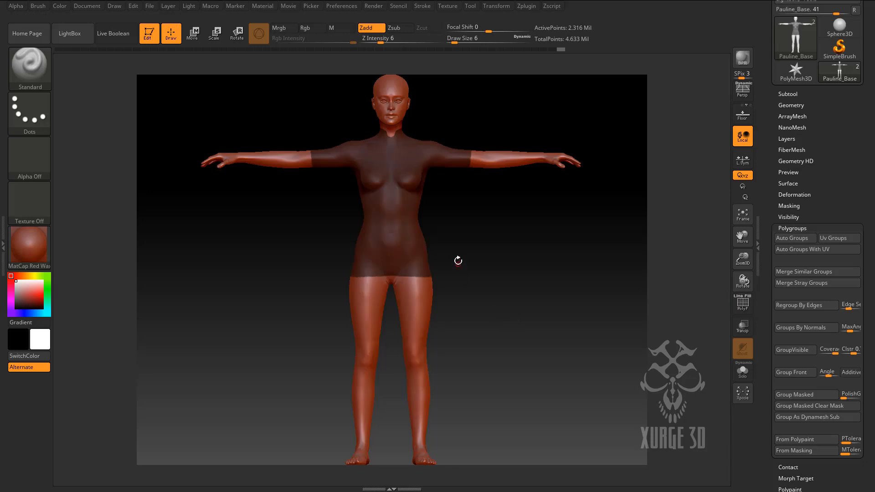
# Isolate the clothing polygroup on the torso and clear its mask.
pyautogui.hotkey('ctrl', 'shift')
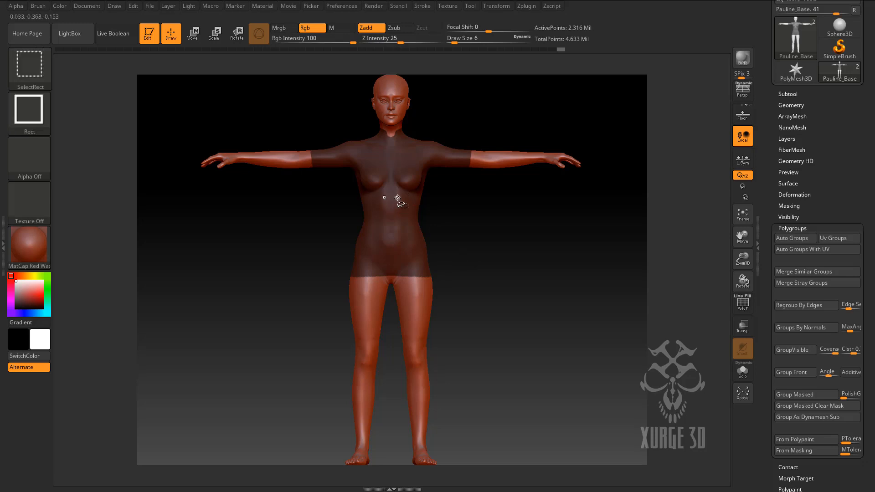
pyautogui.keyDown('ctrl'); pyautogui.keyDown('shift'); pyautogui.click(397, 197); pyautogui.keyUp('shift'); pyautogui.keyUp('ctrl')
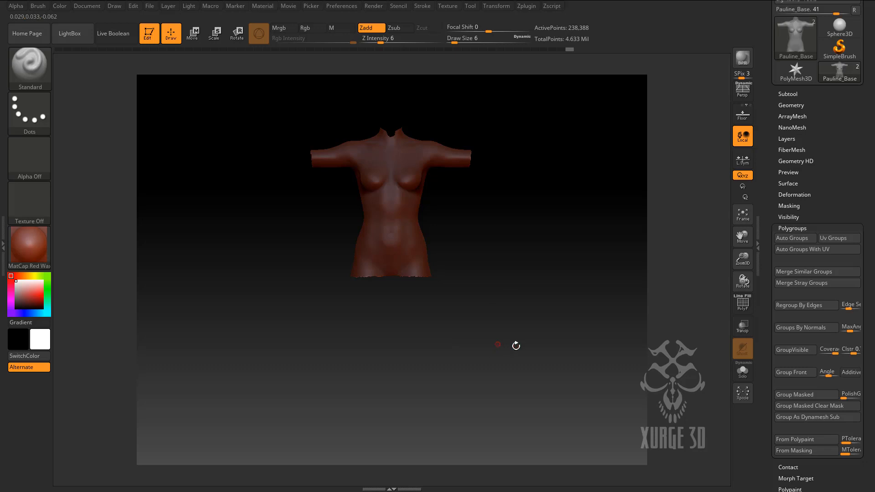
pyautogui.click(789, 206)
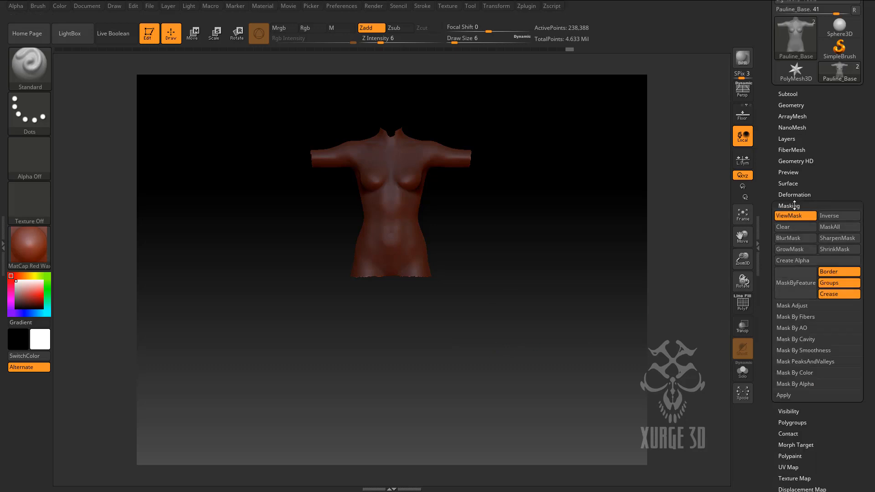
pyautogui.click(790, 229)
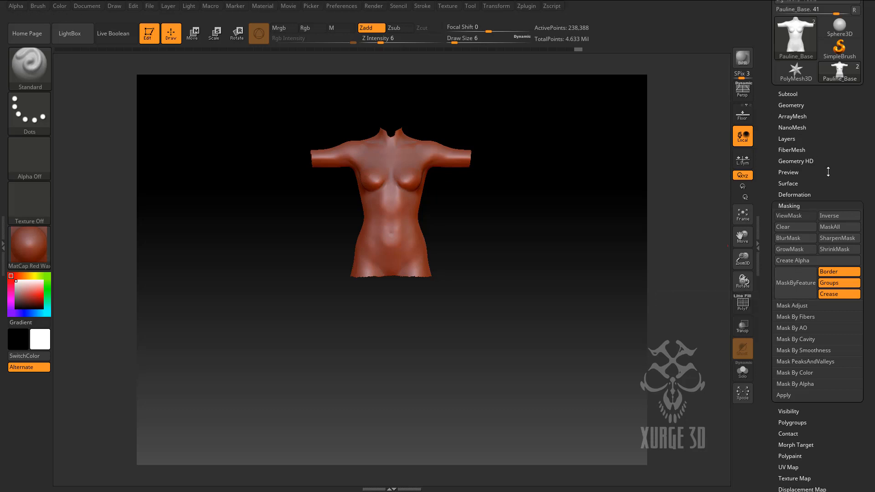
# Delete the hidden head, forearm and leg geometry with Del Hidden so only the clothing surface remains.
pyautogui.click(798, 106)
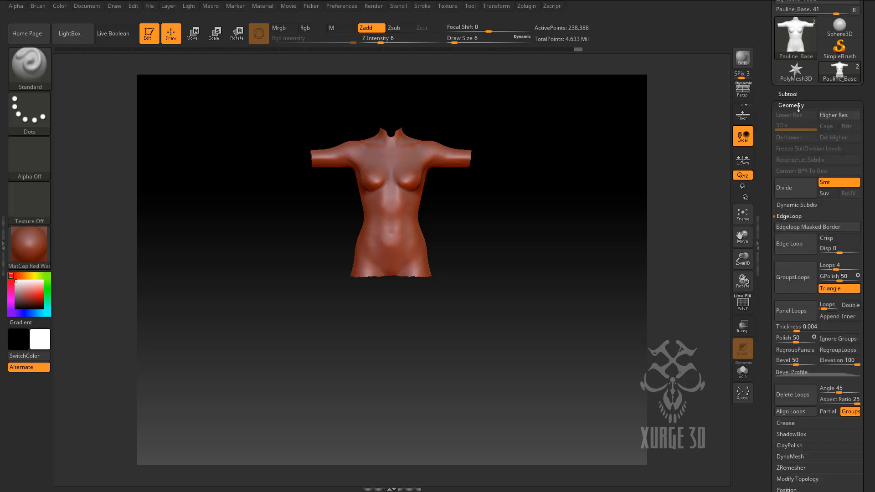
pyautogui.moveTo(869, 320); pyautogui.dragTo(868, 273)
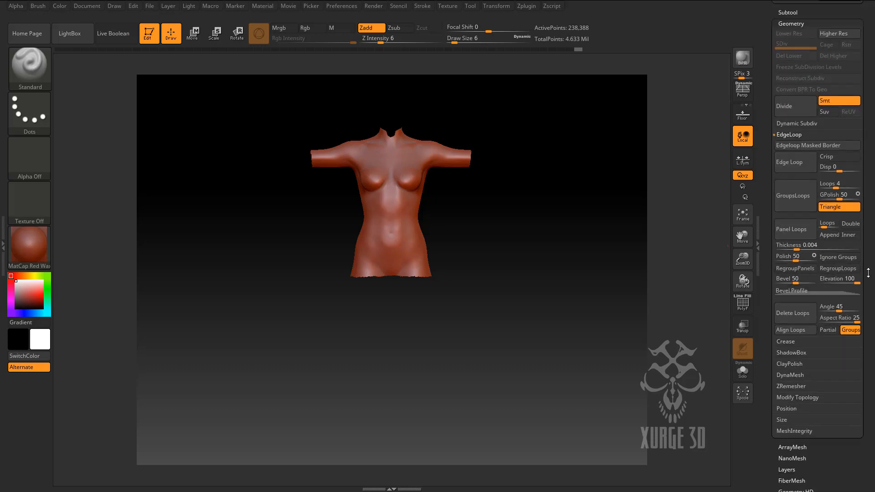
pyautogui.click(802, 397)
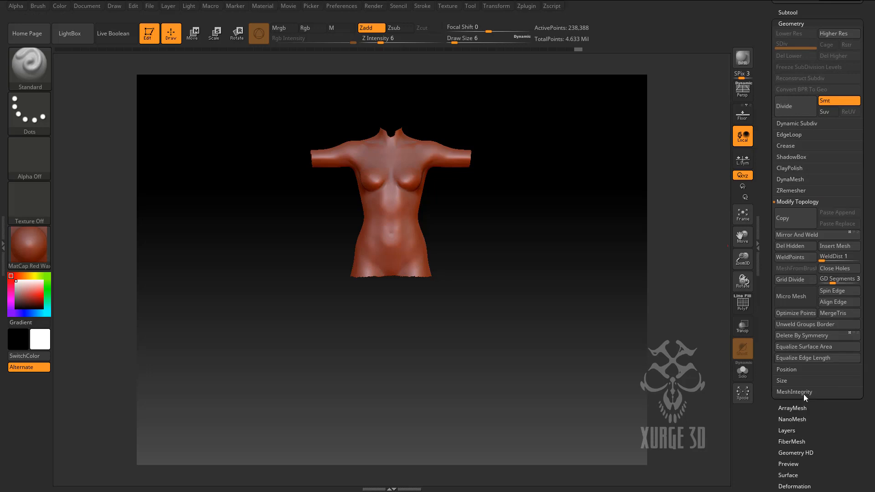
pyautogui.click(790, 248)
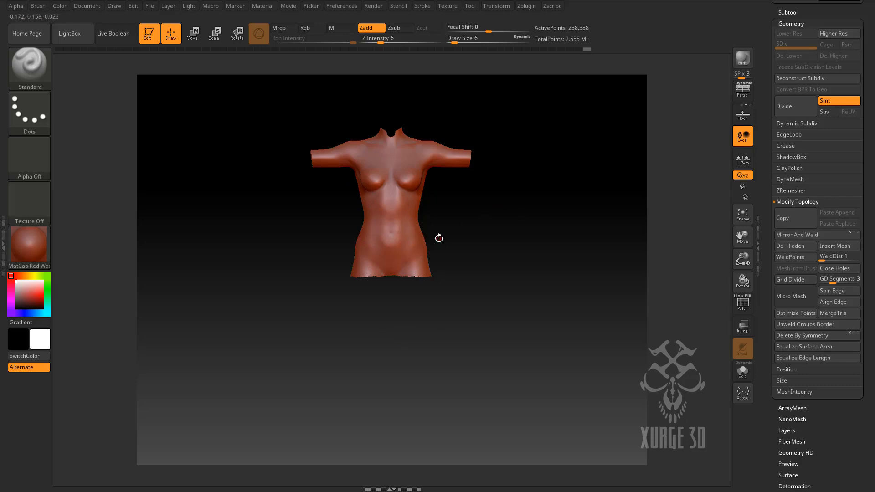
pyautogui.moveTo(495, 224)
pyautogui.mouseDown()
pyautogui.moveTo(484, 231)
pyautogui.moveTo(476, 224)
pyautogui.moveTo(501, 226)
pyautogui.mouseUp()
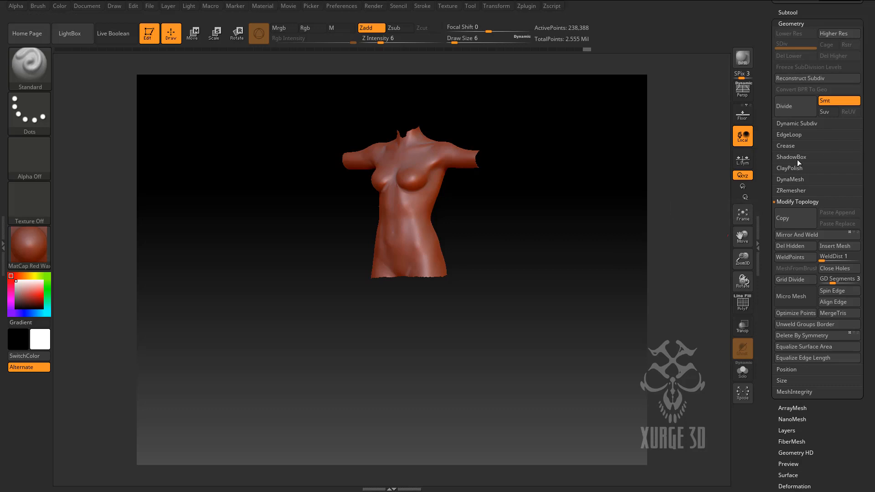
# Try thickening the clothing surface with Panel Loops at a thickness of 0.006, inspect the sleeve edge, and undo it.
pyautogui.click(793, 135)
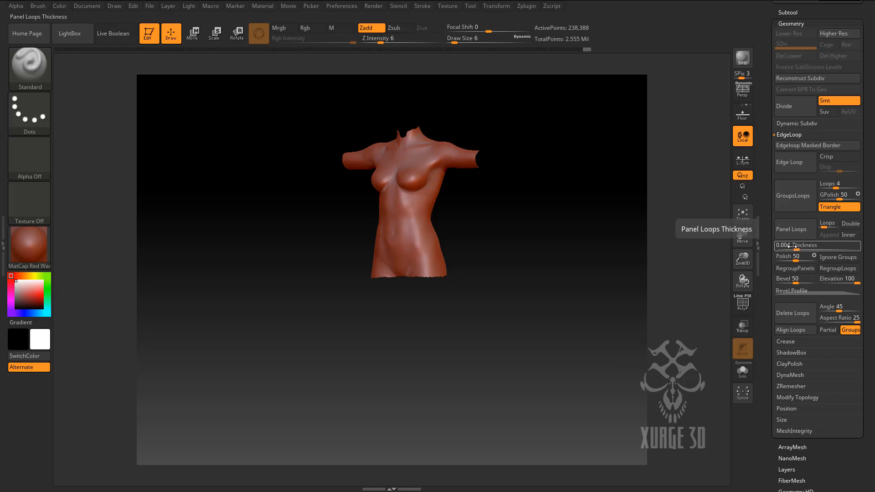
pyautogui.moveTo(796, 245); pyautogui.dragTo(805, 246)
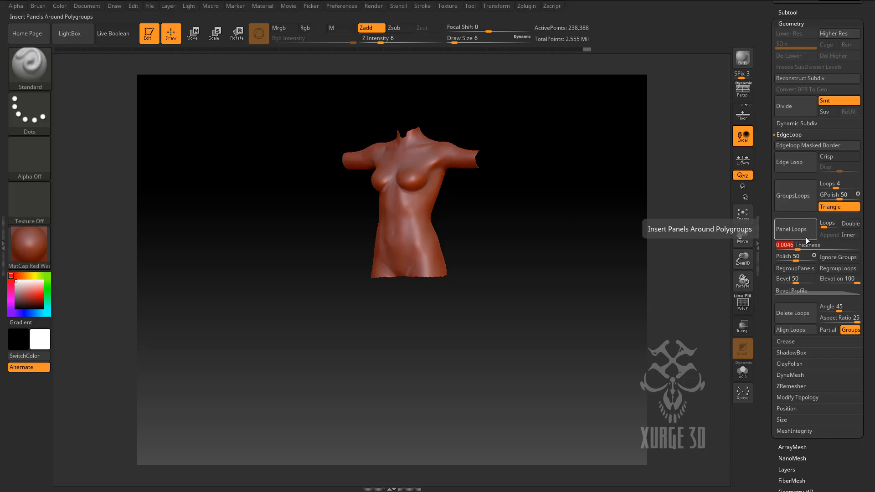
pyautogui.write('.00')
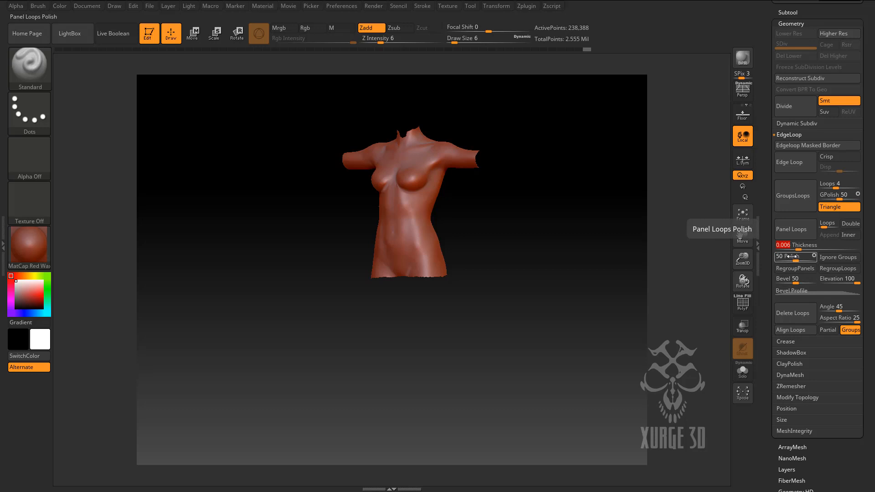
pyautogui.click(800, 230)
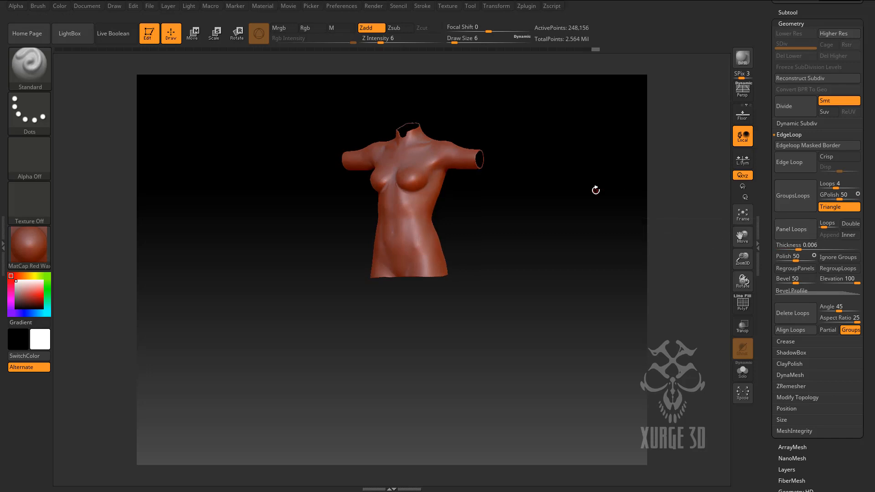
pyautogui.moveTo(742, 258); pyautogui.dragTo(727, 355)
pyautogui.moveTo(741, 236); pyautogui.dragTo(708, 320)
pyautogui.moveTo(599, 327)
pyautogui.mouseDown()
pyautogui.moveTo(578, 331)
pyautogui.moveTo(586, 318)
pyautogui.mouseUp()
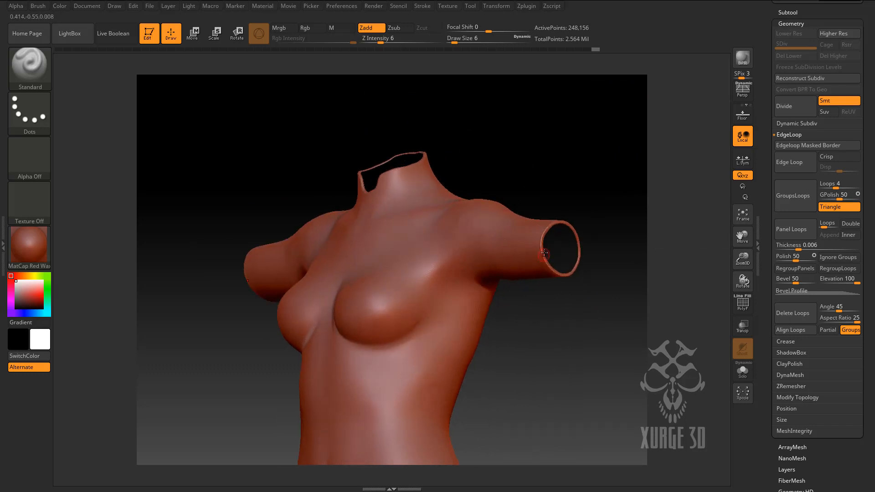
pyautogui.moveTo(540, 310); pyautogui.dragTo(651, 290)
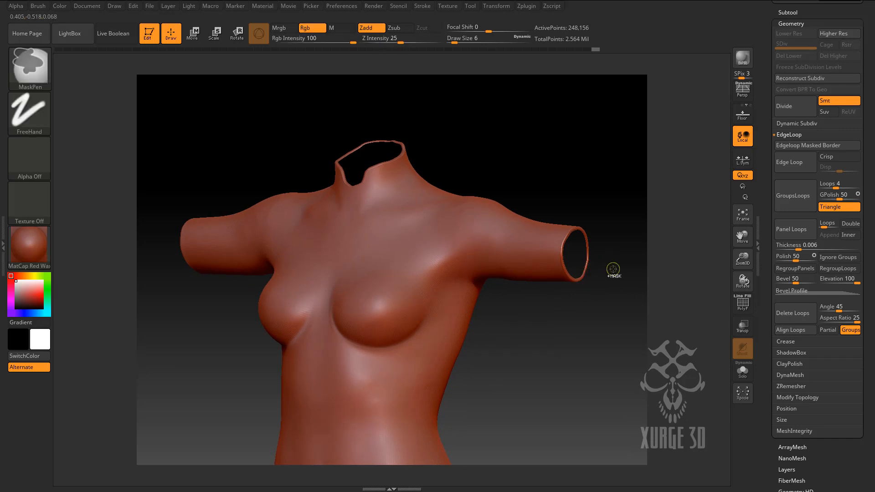
pyautogui.hotkey('ctrl', 'z')
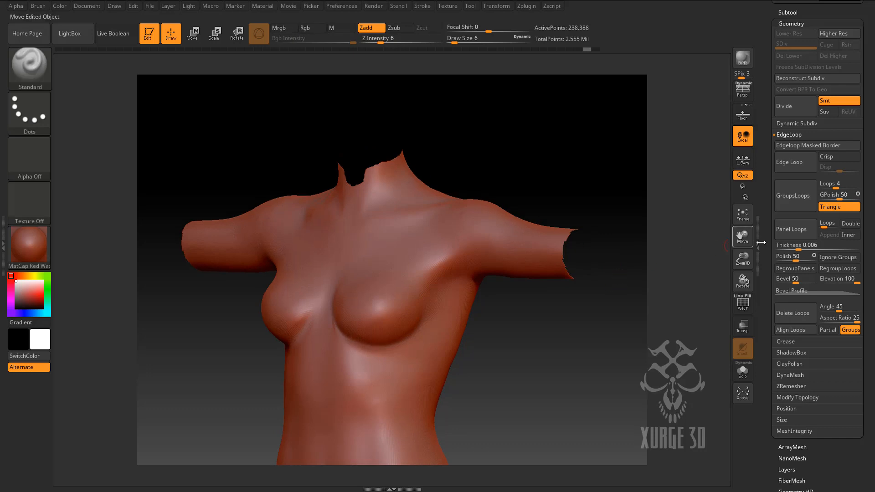
# Set the Panel Loops thickness to 0.003 and apply Panel Loops to the clothing surface.
pyautogui.click(805, 245)
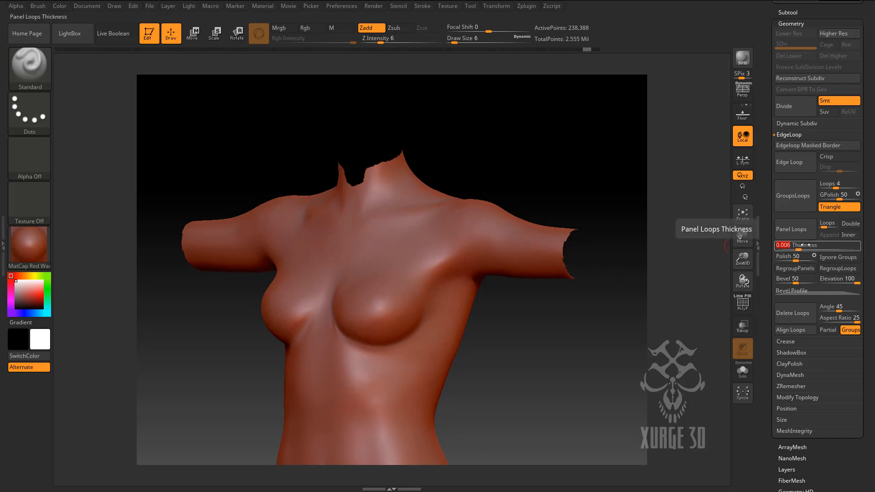
pyautogui.press('BackSpace')
pyautogui.write('.00')
pyautogui.press('Tab')
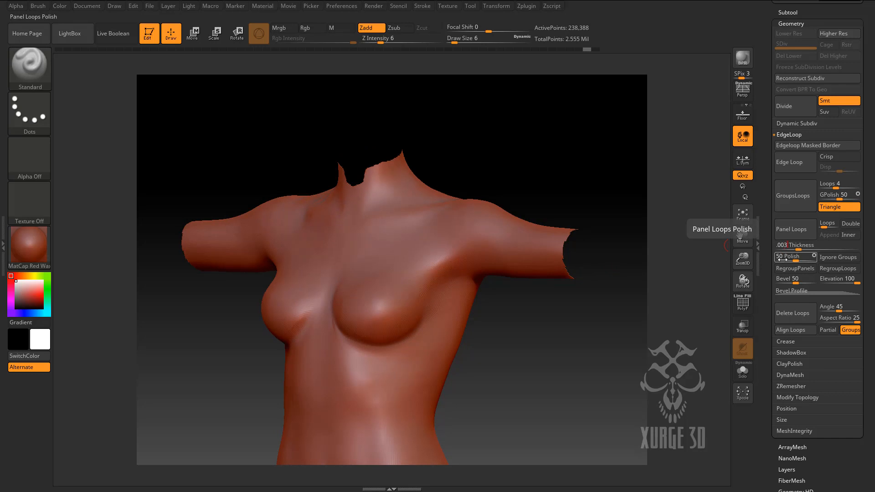
pyautogui.click(795, 230)
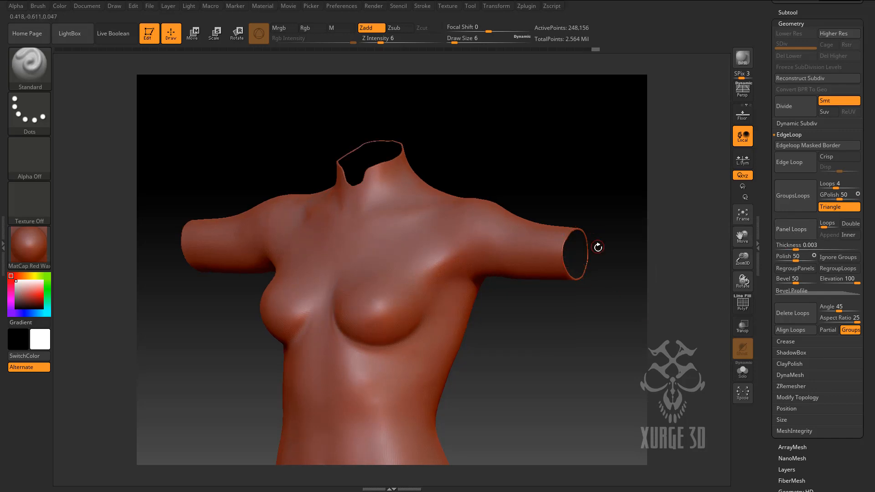
# Examine the thickened clothing mesh around the sleeve openings, neckline and hem from several angles.
pyautogui.keyDown('shift'); pyautogui.moveTo(584, 293); pyautogui.dragTo(525, 326); pyautogui.keyUp('shift')
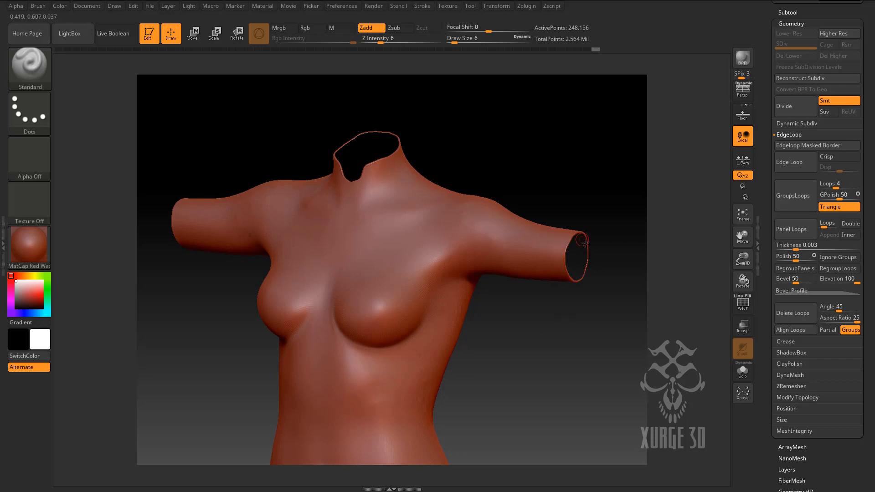
pyautogui.moveTo(572, 329); pyautogui.dragTo(595, 329)
pyautogui.click(743, 214)
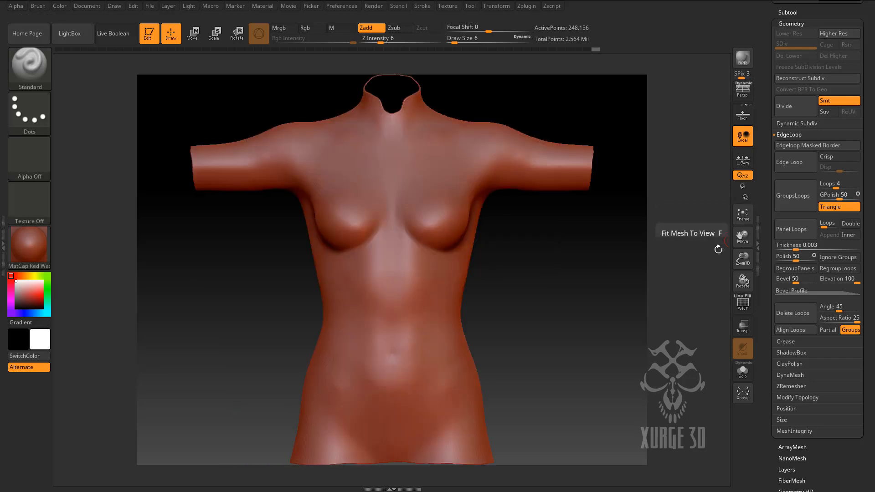
pyautogui.moveTo(738, 262); pyautogui.dragTo(730, 234)
pyautogui.moveTo(613, 316)
pyautogui.mouseDown()
pyautogui.moveTo(543, 314)
pyautogui.moveTo(583, 305)
pyautogui.moveTo(523, 312)
pyautogui.moveTo(559, 303)
pyautogui.moveTo(550, 309)
pyautogui.mouseUp()
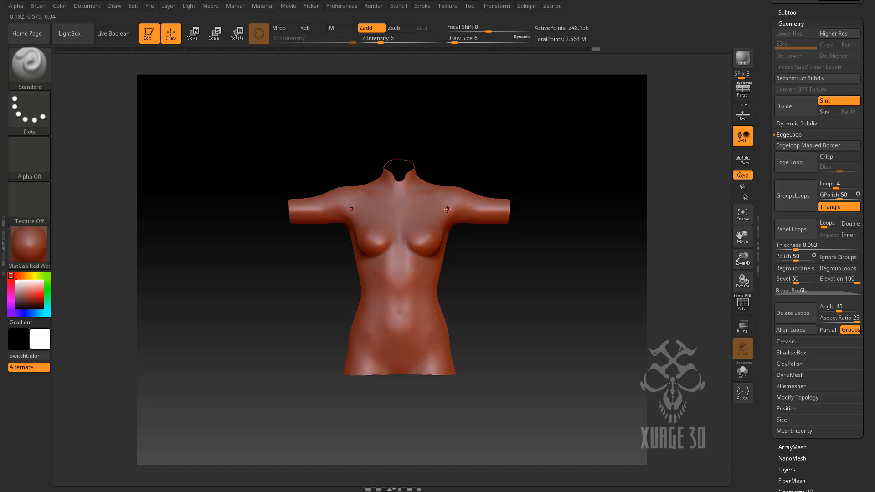
pyautogui.moveTo(500, 300)
pyautogui.mouseDown()
pyautogui.moveTo(477, 303)
pyautogui.moveTo(486, 291)
pyautogui.mouseUp()
pyautogui.moveTo(479, 301); pyautogui.dragTo(464, 303)
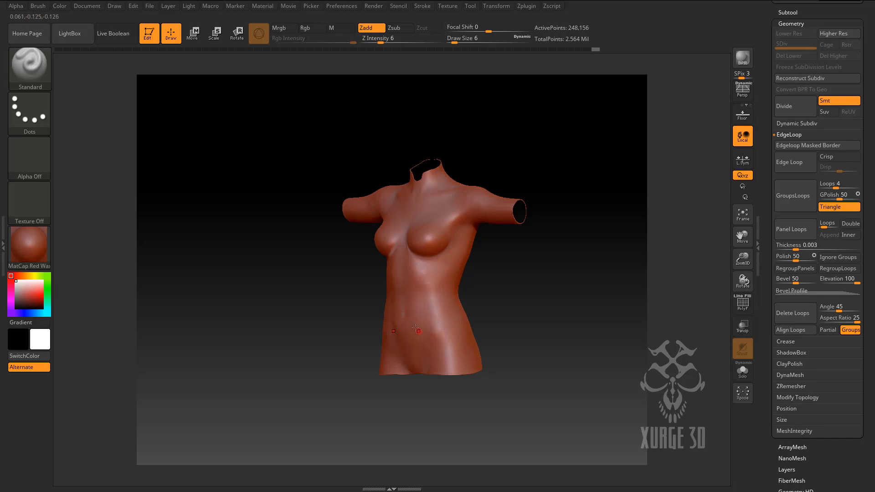
pyautogui.moveTo(483, 295)
pyautogui.keyDown('shift'); pyautogui.mouseDown()
pyautogui.moveTo(505, 294)
pyautogui.moveTo(483, 274)
pyautogui.moveTo(476, 279)
pyautogui.mouseUp(); pyautogui.keyUp('shift')
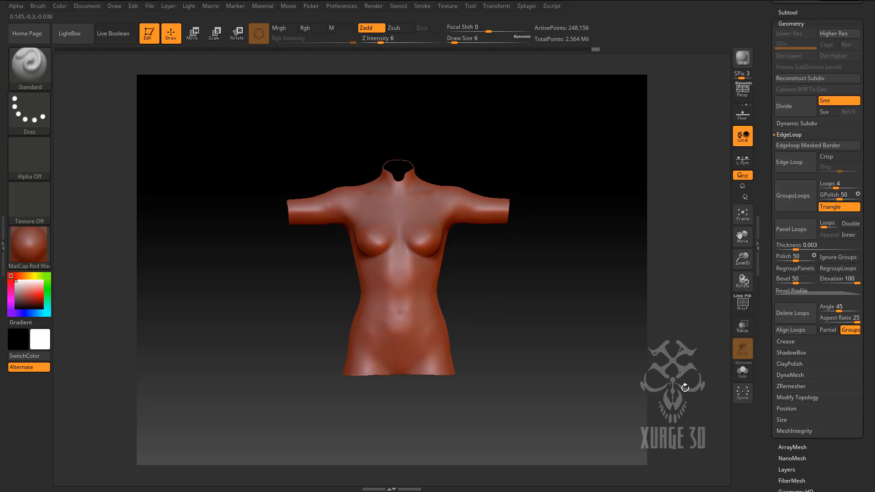
# Retopologize the clothing mesh with ZRemesher at a target polygon count of 5 and inspect the new topology.
pyautogui.click(790, 386)
pyautogui.moveTo(871, 284); pyautogui.dragTo(868, 355)
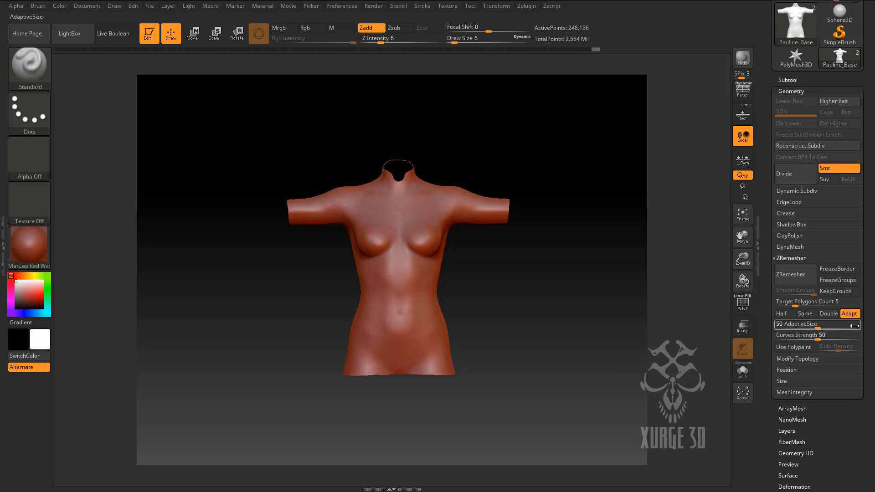
pyautogui.moveTo(742, 258); pyautogui.dragTo(738, 281)
pyautogui.moveTo(604, 326); pyautogui.dragTo(570, 354)
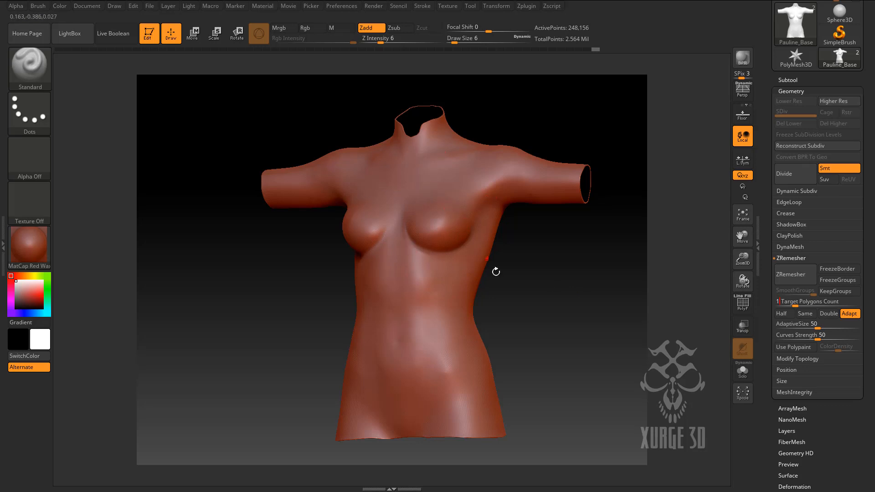
pyautogui.moveTo(522, 287)
pyautogui.mouseDown()
pyautogui.moveTo(542, 293)
pyautogui.moveTo(521, 297)
pyautogui.moveTo(533, 293)
pyautogui.mouseUp()
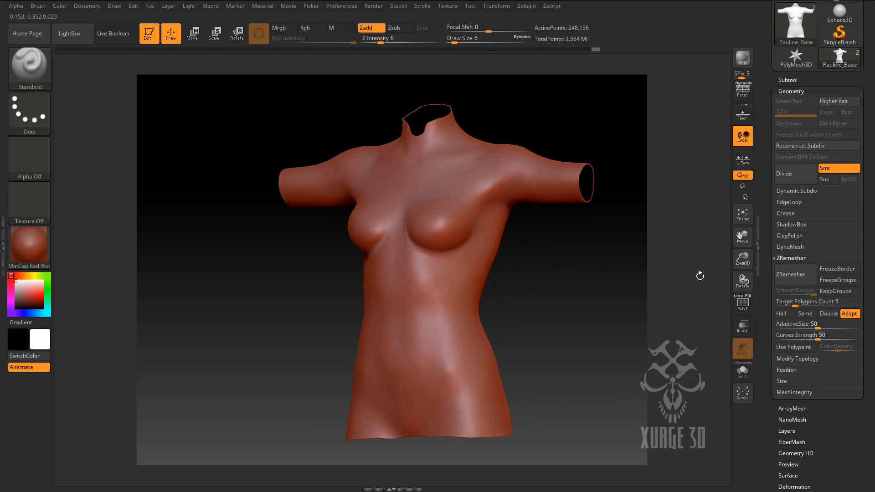
pyautogui.click(793, 279)
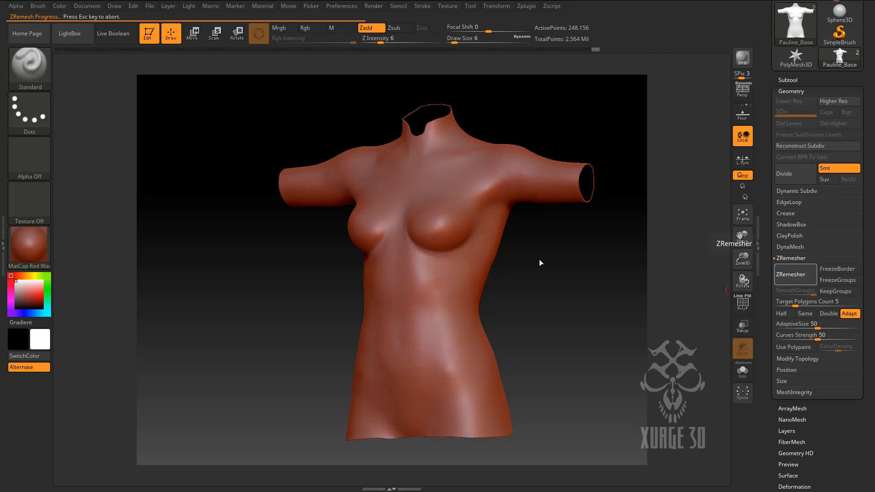
pyautogui.moveTo(520, 293); pyautogui.dragTo(539, 308)
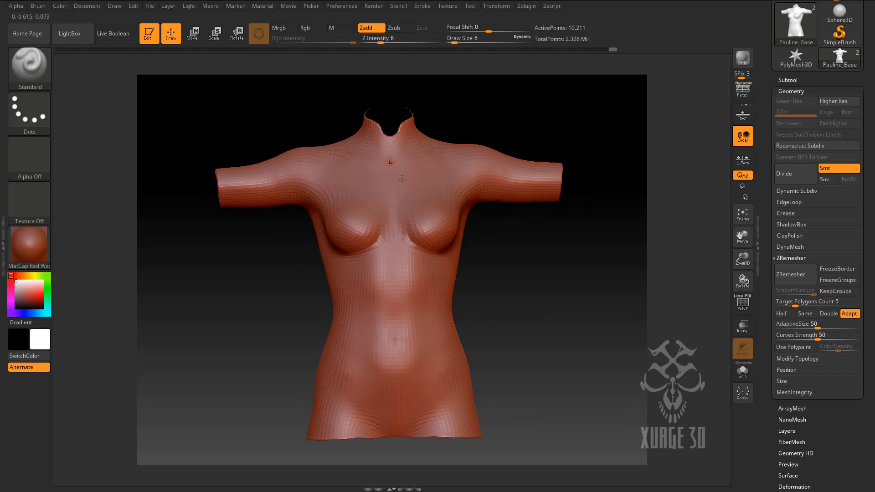
pyautogui.moveTo(529, 318)
pyautogui.mouseDown()
pyautogui.moveTo(492, 364)
pyautogui.moveTo(534, 318)
pyautogui.moveTo(371, 319)
pyautogui.moveTo(570, 318)
pyautogui.moveTo(529, 361)
pyautogui.moveTo(512, 307)
pyautogui.moveTo(540, 306)
pyautogui.moveTo(509, 351)
pyautogui.mouseUp()
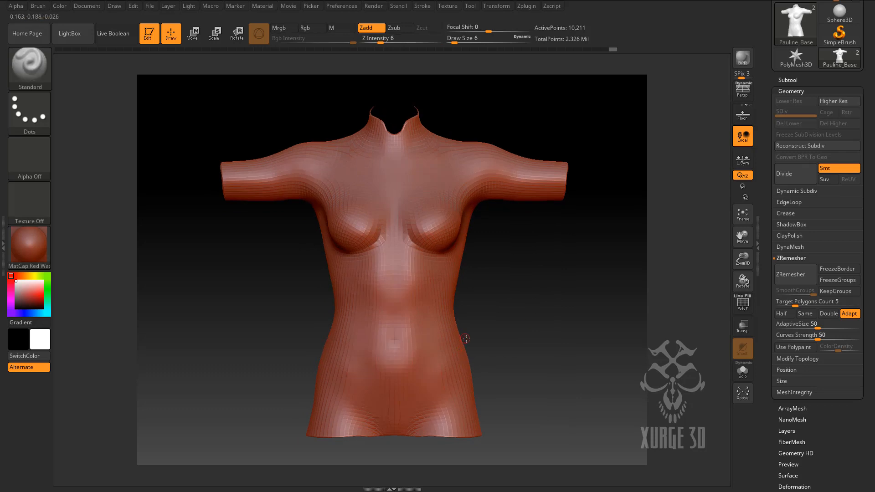
# Show the full-body subtool beneath the clothing, reselect the clothing subtool, and check how it fits the body.
pyautogui.moveTo(562, 286); pyautogui.dragTo(579, 293)
pyautogui.click(786, 80)
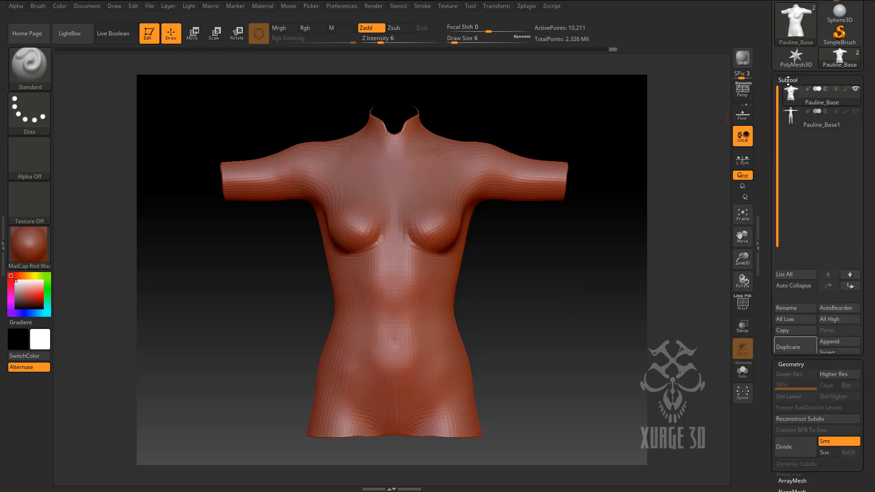
pyautogui.click(793, 123)
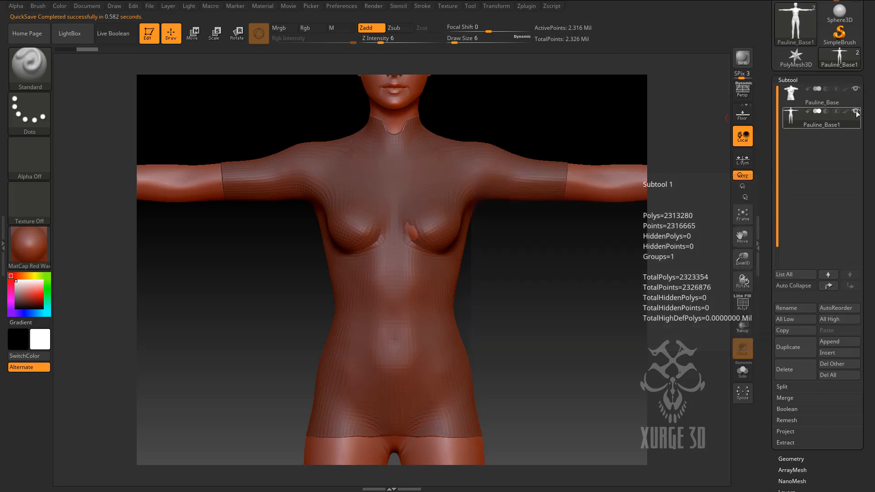
pyautogui.click(792, 94)
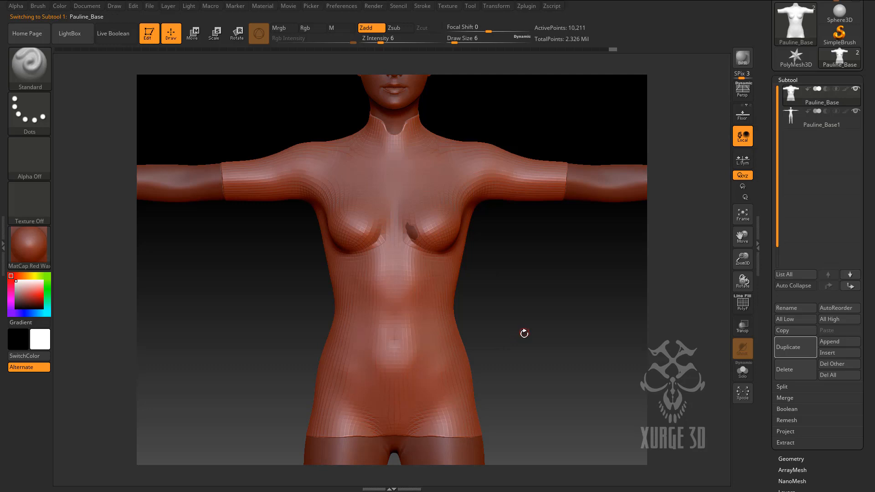
pyautogui.moveTo(541, 286)
pyautogui.mouseDown()
pyautogui.moveTo(566, 292)
pyautogui.moveTo(542, 287)
pyautogui.mouseUp()
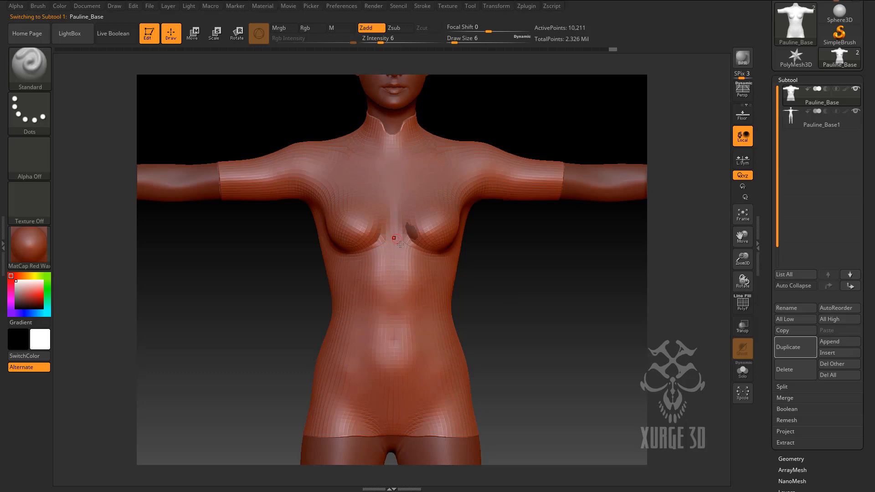
pyautogui.moveTo(548, 287); pyautogui.dragTo(410, 257)
pyautogui.moveTo(548, 303); pyautogui.dragTo(506, 322)
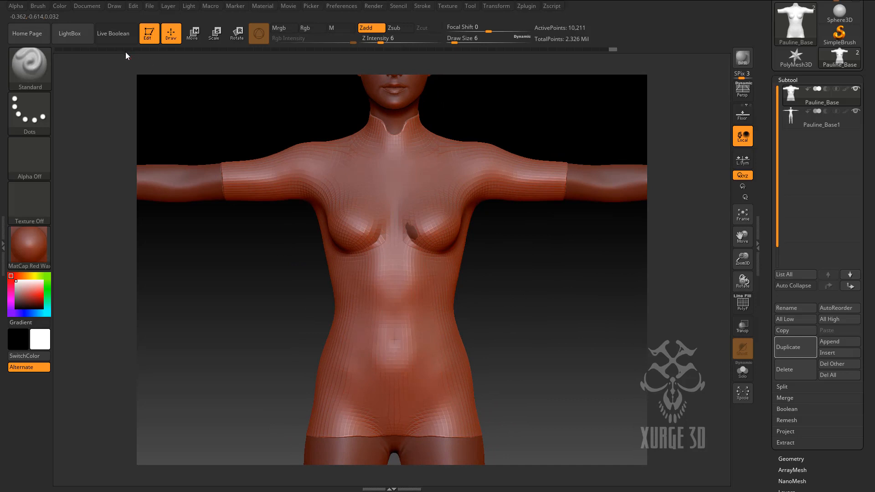
# Inflate the garment over the breast where the body pokes through, using the Inflat brush at Z Intensity 2 and Draw Size 10.
pyautogui.click(40, 67)
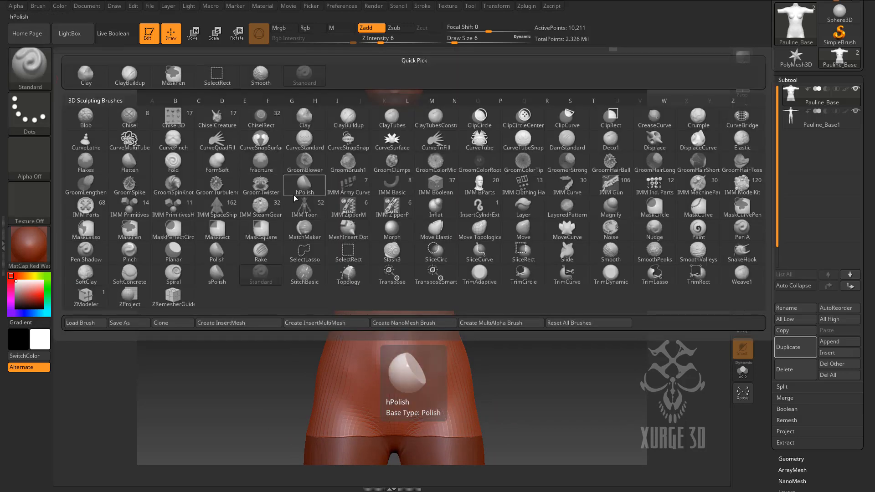
pyautogui.click(436, 208)
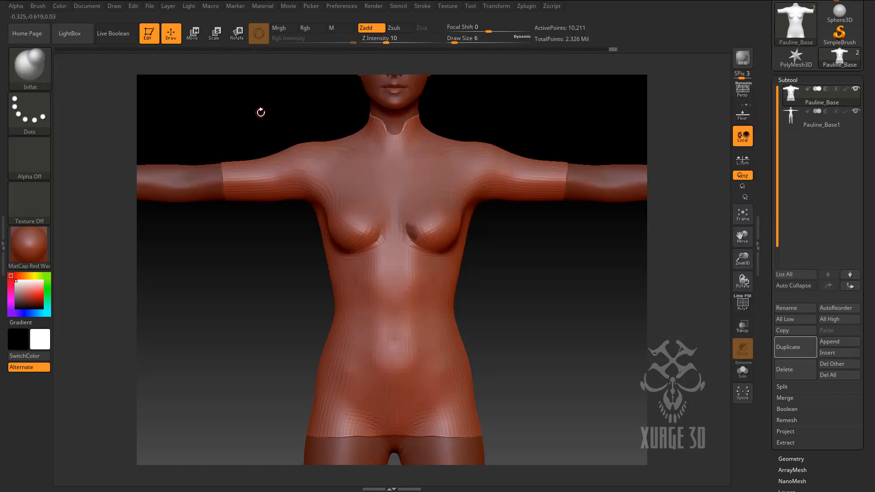
pyautogui.click(386, 41)
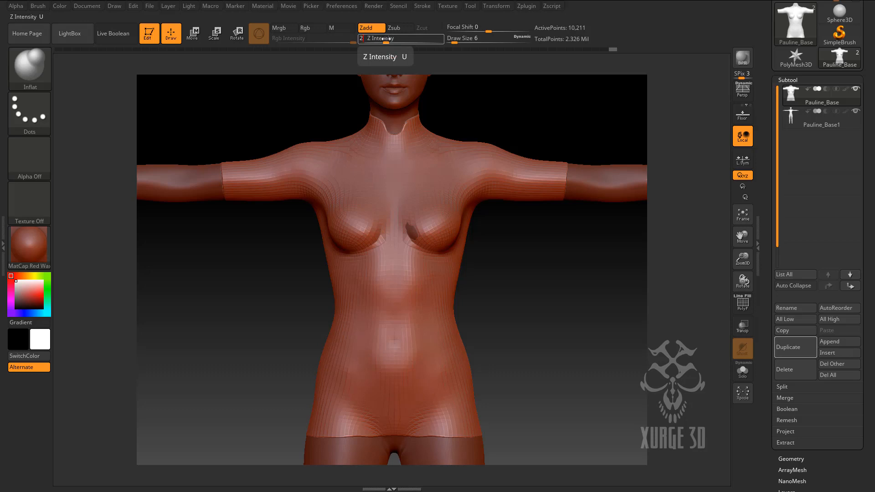
pyautogui.write('2')
pyautogui.press('Return')
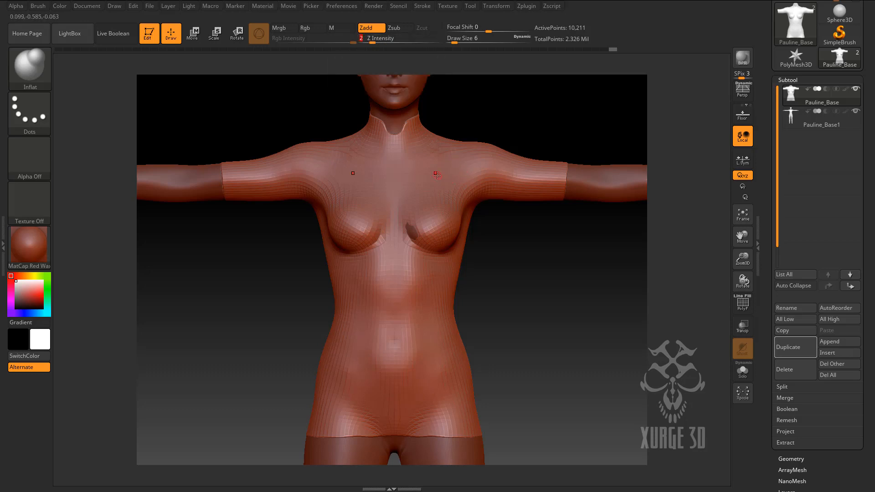
pyautogui.click(463, 39)
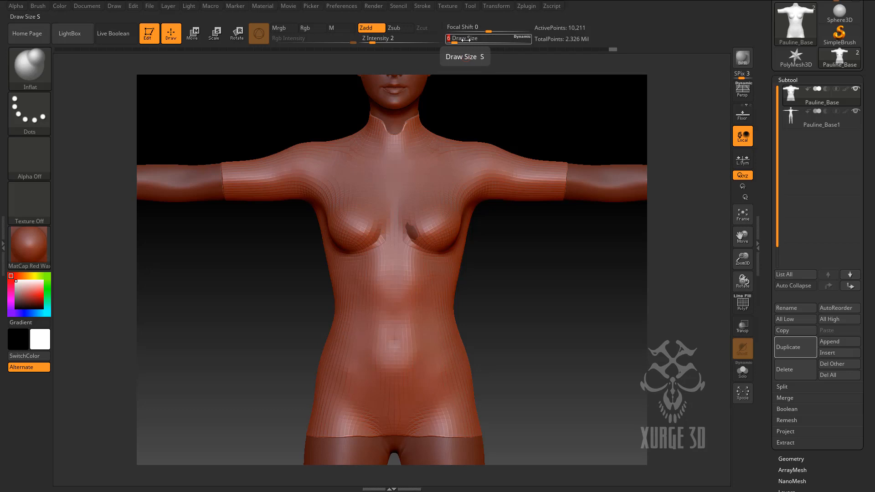
pyautogui.write('10')
pyautogui.press('Return')
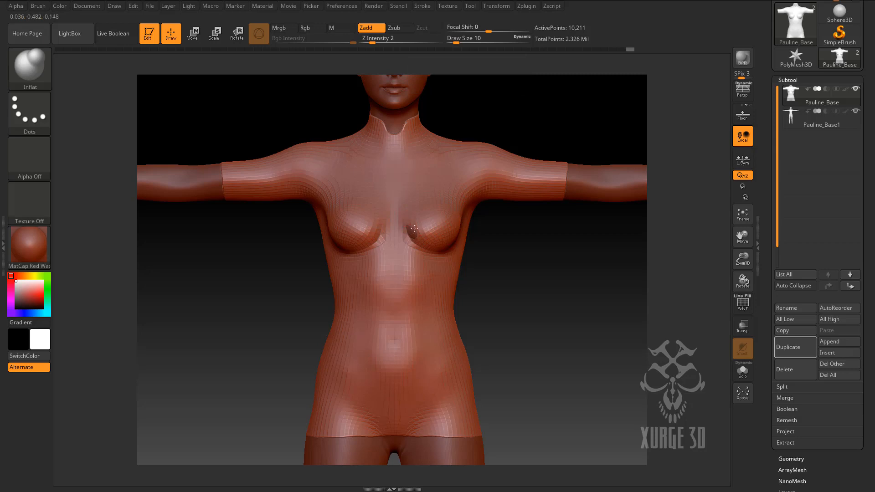
pyautogui.moveTo(410, 234); pyautogui.dragTo(414, 247)
pyautogui.moveTo(527, 316)
pyautogui.mouseDown()
pyautogui.moveTo(542, 300)
pyautogui.moveTo(536, 314)
pyautogui.moveTo(512, 318)
pyautogui.moveTo(374, 320)
pyautogui.moveTo(542, 315)
pyautogui.moveTo(521, 322)
pyautogui.moveTo(523, 296)
pyautogui.moveTo(507, 310)
pyautogui.mouseUp()
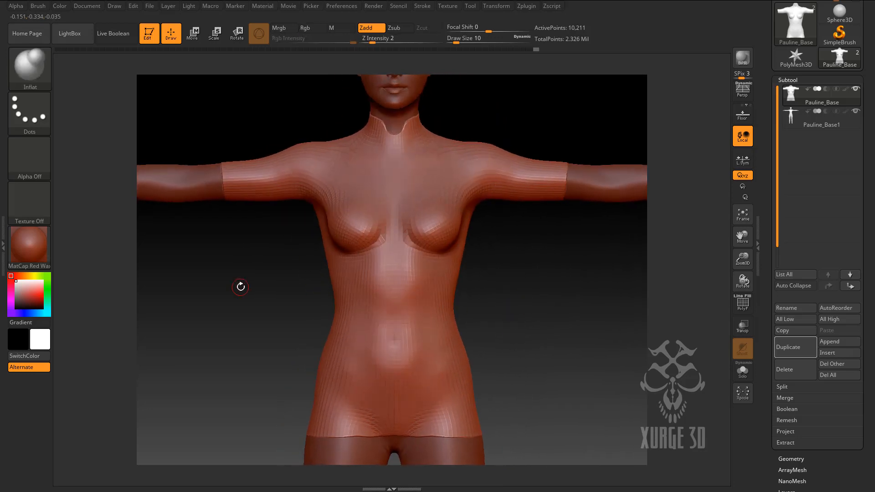
pyautogui.moveTo(265, 249)
pyautogui.mouseDown()
pyautogui.moveTo(214, 253)
pyautogui.moveTo(264, 251)
pyautogui.mouseUp()
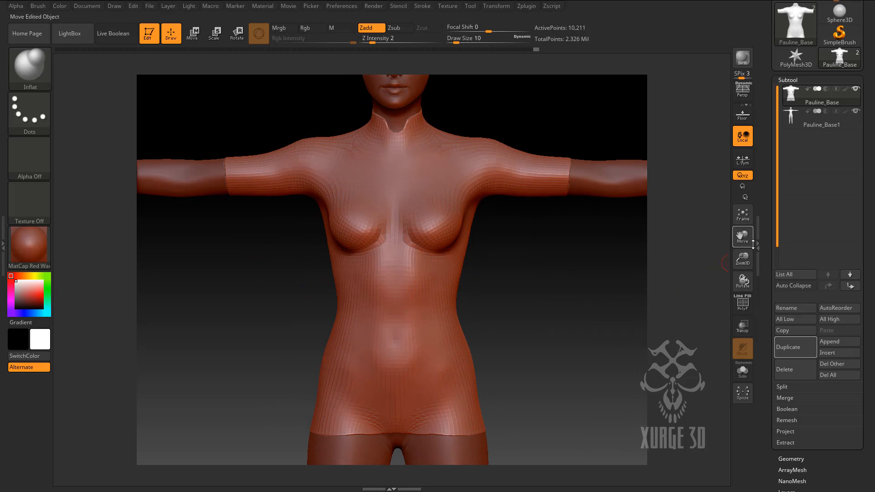
# Pull the garment's back hem down over the buttocks with the Move brush at Draw Size 54.
pyautogui.moveTo(742, 236); pyautogui.dragTo(743, 137)
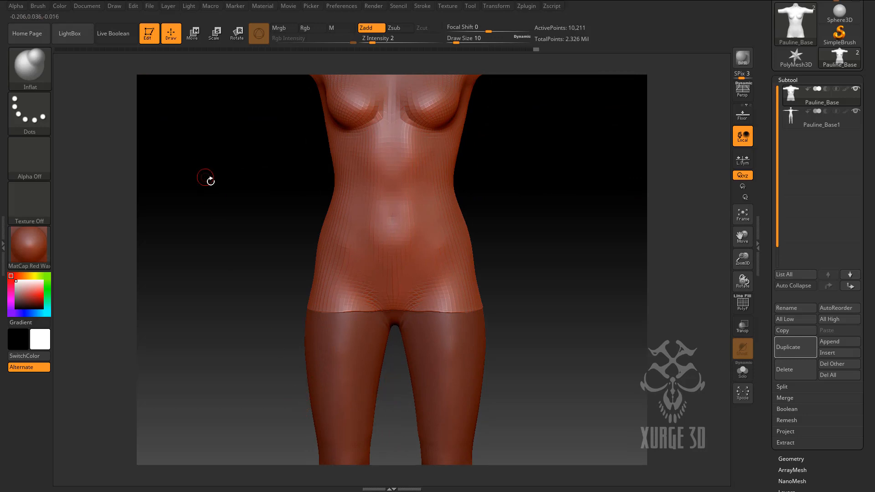
pyautogui.click(34, 69)
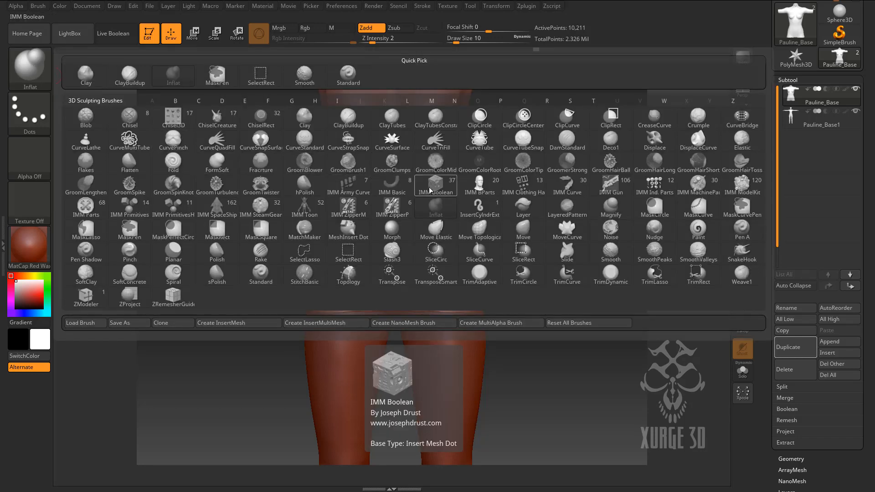
pyautogui.click(523, 232)
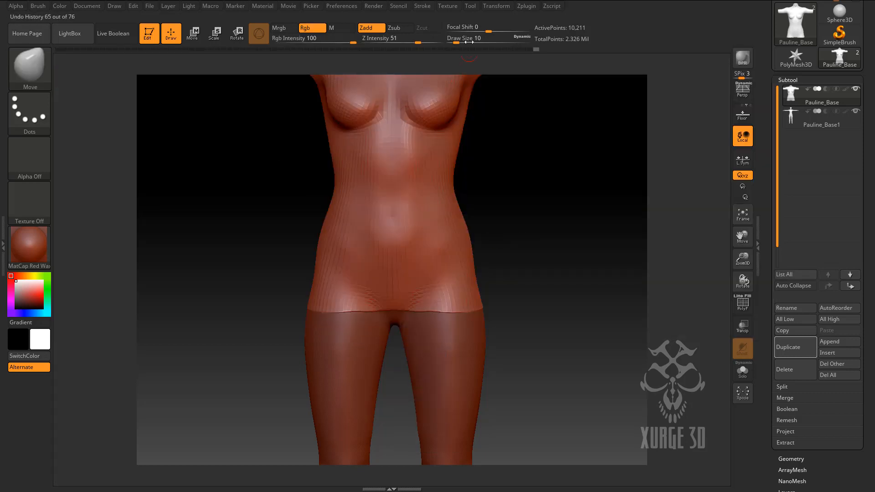
pyautogui.moveTo(457, 42); pyautogui.dragTo(466, 42)
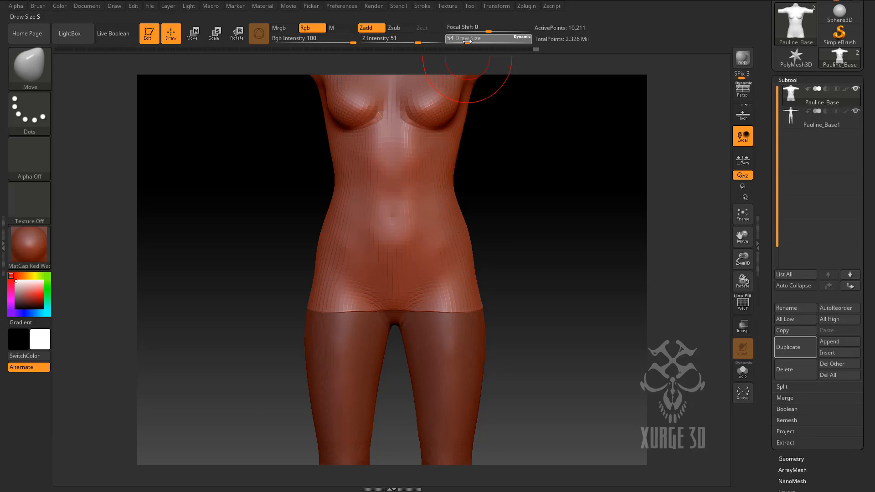
pyautogui.moveTo(255, 345); pyautogui.dragTo(358, 339)
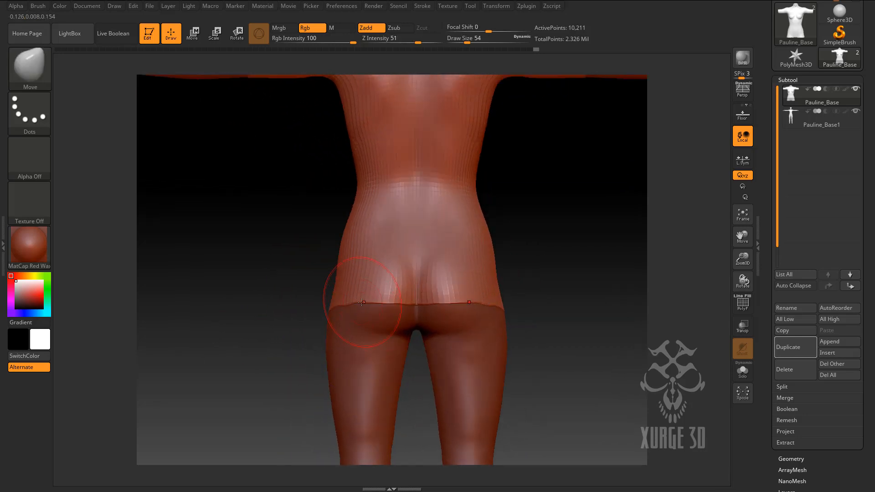
pyautogui.keyDown('ctrl'); pyautogui.moveTo(377, 292); pyautogui.dragTo(380, 278); pyautogui.keyUp('ctrl')
pyautogui.moveTo(413, 306)
pyautogui.mouseDown()
pyautogui.moveTo(415, 325)
pyautogui.moveTo(359, 315)
pyautogui.moveTo(397, 325)
pyautogui.moveTo(395, 333)
pyautogui.mouseUp()
pyautogui.moveTo(273, 316)
pyautogui.mouseDown()
pyautogui.moveTo(326, 324)
pyautogui.moveTo(317, 315)
pyautogui.moveTo(397, 342)
pyautogui.moveTo(379, 341)
pyautogui.mouseUp()
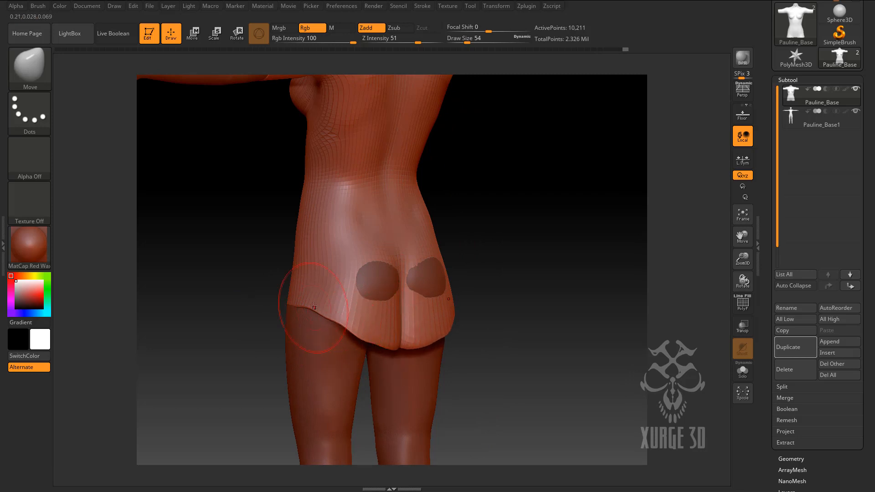
# Pull the front hem down over the crotch and the tops of the thighs with the Move brush.
pyautogui.moveTo(235, 312); pyautogui.dragTo(433, 291)
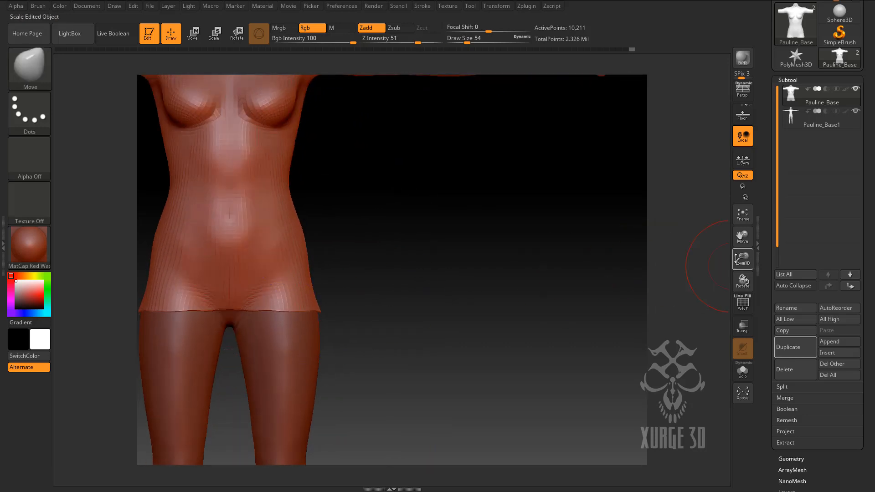
pyautogui.moveTo(742, 235); pyautogui.dragTo(865, 239)
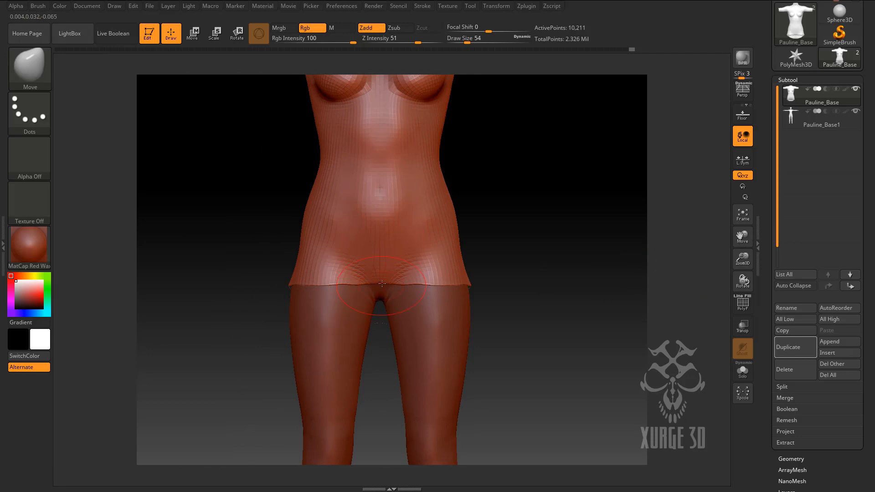
pyautogui.moveTo(379, 287); pyautogui.dragTo(367, 314)
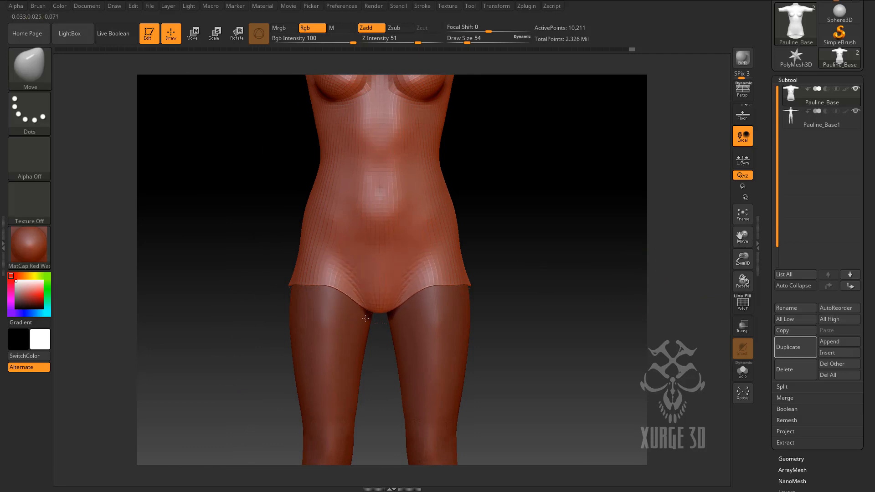
pyautogui.keyDown('ctrl'); pyautogui.moveTo(319, 279); pyautogui.dragTo(336, 310); pyautogui.keyUp('ctrl')
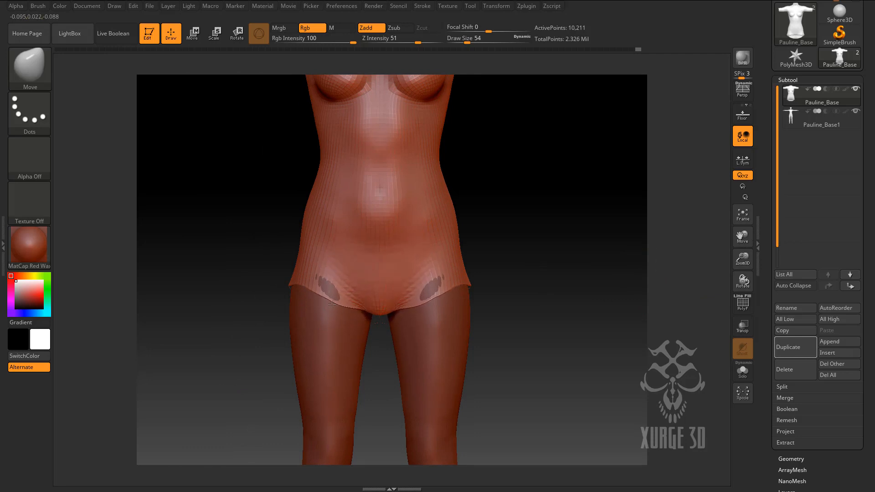
pyautogui.moveTo(249, 322); pyautogui.dragTo(279, 319)
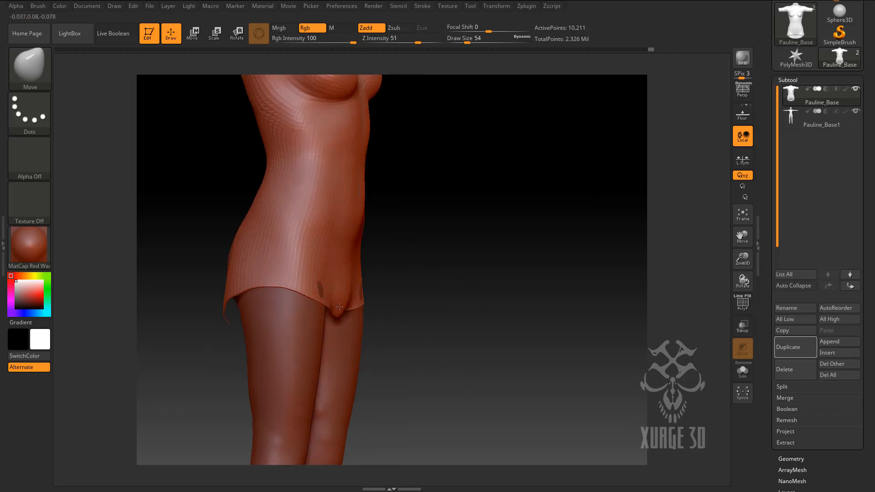
pyautogui.moveTo(416, 316)
pyautogui.mouseDown()
pyautogui.moveTo(322, 317)
pyautogui.moveTo(354, 326)
pyautogui.moveTo(356, 341)
pyautogui.moveTo(332, 338)
pyautogui.mouseUp()
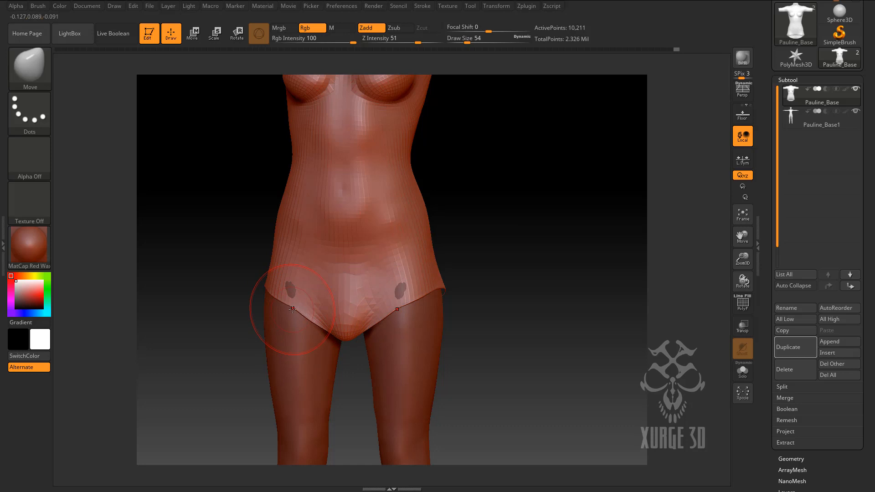
pyautogui.moveTo(295, 307); pyautogui.dragTo(293, 316)
# Lower the back hem between the buttocks and the hips to even out its curve.
pyautogui.moveTo(195, 314)
pyautogui.mouseDown()
pyautogui.moveTo(258, 313)
pyautogui.moveTo(296, 267)
pyautogui.mouseUp()
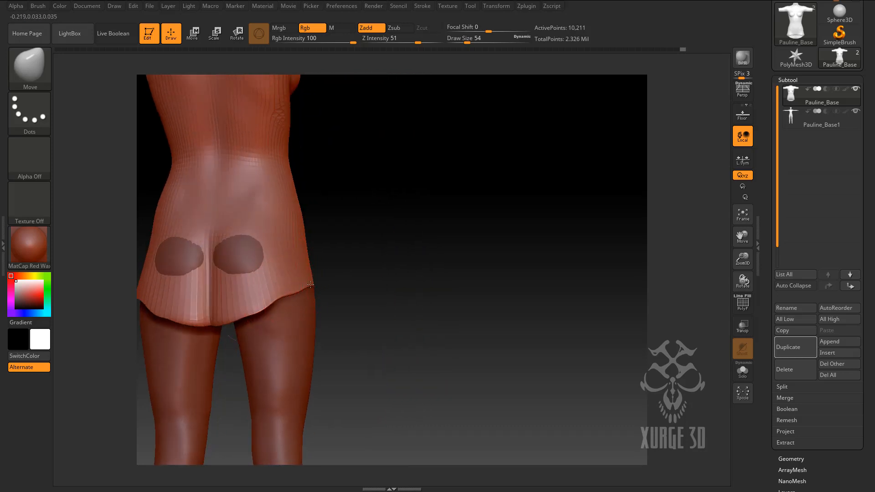
pyautogui.moveTo(278, 304)
pyautogui.mouseDown()
pyautogui.moveTo(227, 329)
pyautogui.moveTo(313, 293)
pyautogui.moveTo(269, 303)
pyautogui.moveTo(252, 320)
pyautogui.mouseUp()
pyautogui.moveTo(401, 312)
pyautogui.mouseDown()
pyautogui.moveTo(228, 299)
pyautogui.moveTo(252, 300)
pyautogui.moveTo(251, 309)
pyautogui.mouseUp()
pyautogui.moveTo(451, 336); pyautogui.dragTo(465, 336)
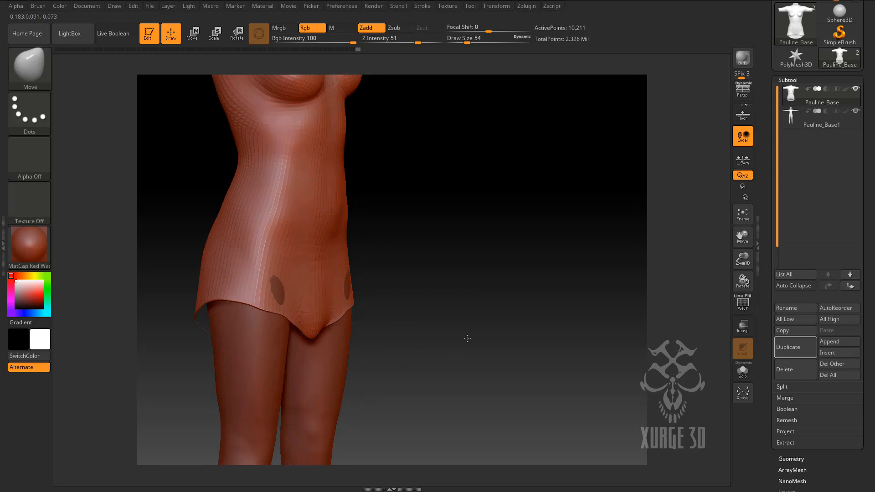
# Cover the spots poking through at the upper thighs and lower the front hem into a more even curve.
pyautogui.keyDown('ctrl'); pyautogui.click(292, 298); pyautogui.keyUp('ctrl')
pyautogui.keyDown('ctrl'); pyautogui.click(292, 320); pyautogui.keyUp('ctrl')
pyautogui.moveTo(306, 325); pyautogui.dragTo(307, 338)
pyautogui.moveTo(410, 343); pyautogui.dragTo(364, 341)
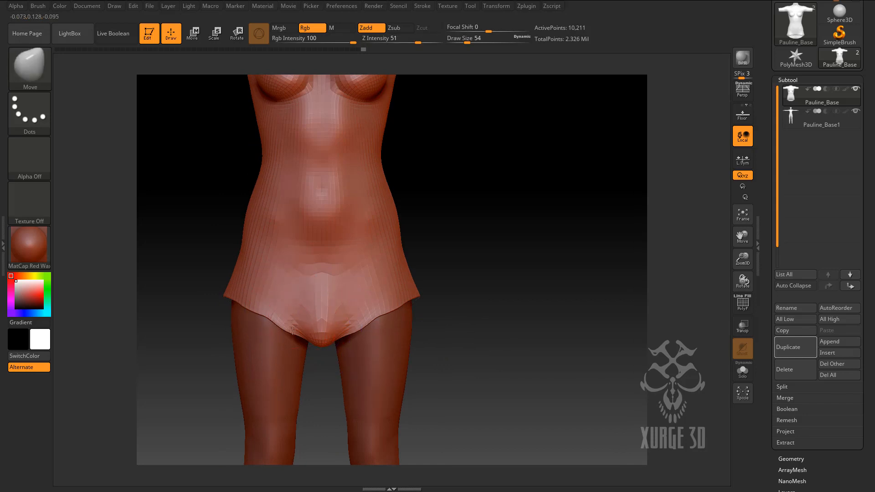
pyautogui.moveTo(291, 330); pyautogui.dragTo(290, 336)
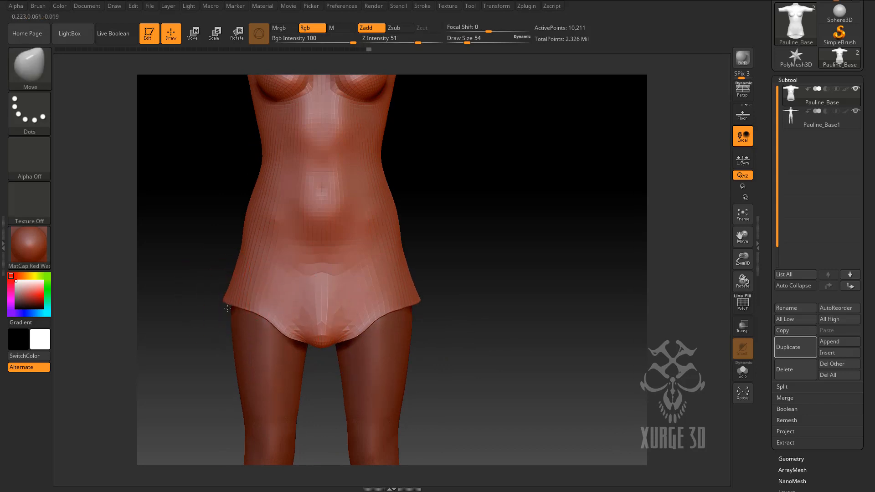
pyautogui.moveTo(258, 312); pyautogui.dragTo(260, 326)
# Pull the front of the garment outward over the lower belly and pelvis to soften the body contour.
pyautogui.moveTo(459, 341); pyautogui.dragTo(401, 338)
pyautogui.moveTo(265, 290); pyautogui.dragTo(270, 291)
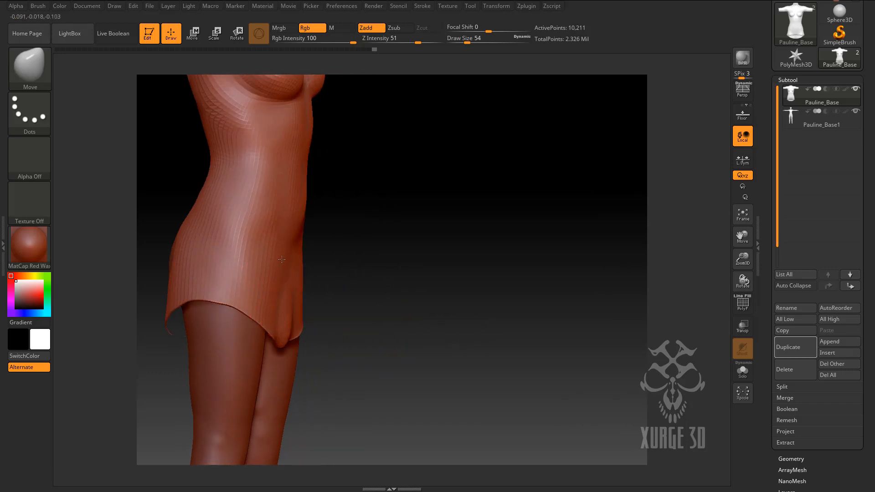
pyautogui.moveTo(377, 250); pyautogui.dragTo(283, 254)
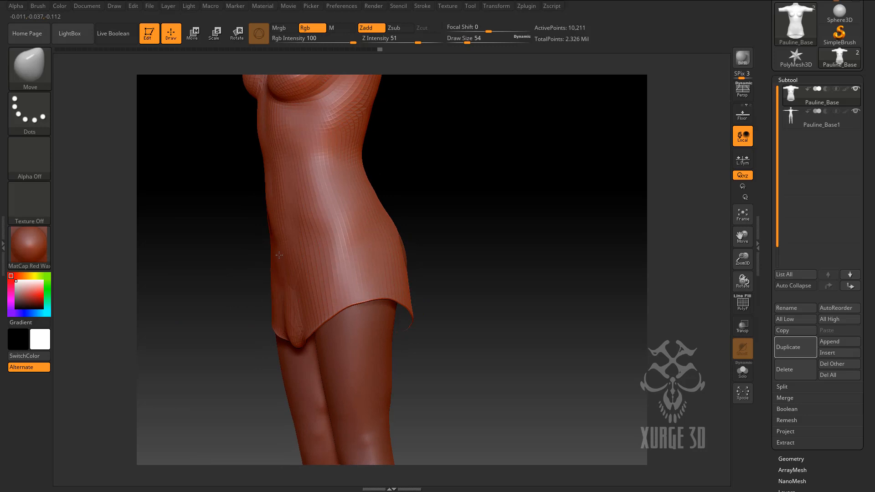
pyautogui.moveTo(423, 383)
pyautogui.mouseDown()
pyautogui.moveTo(378, 371)
pyautogui.moveTo(415, 358)
pyautogui.mouseUp()
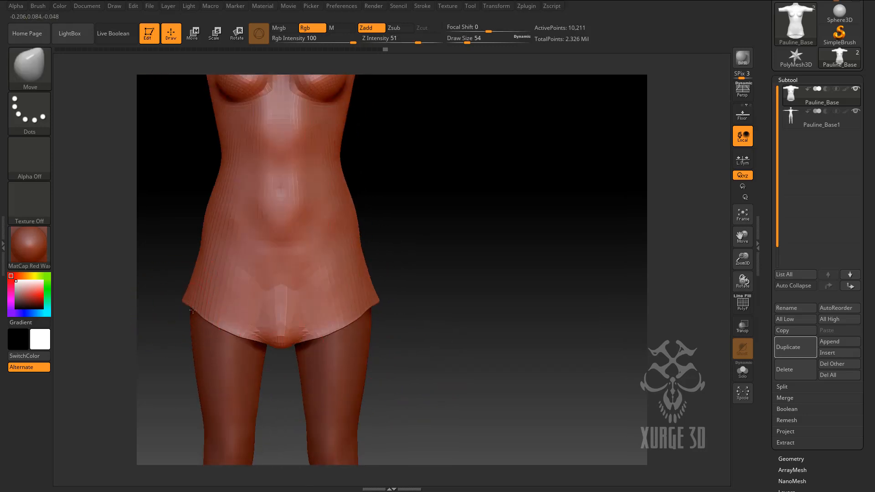
# Pull the back of the garment outward over the buttocks to cover the body poking through.
pyautogui.moveTo(186, 274); pyautogui.dragTo(279, 218)
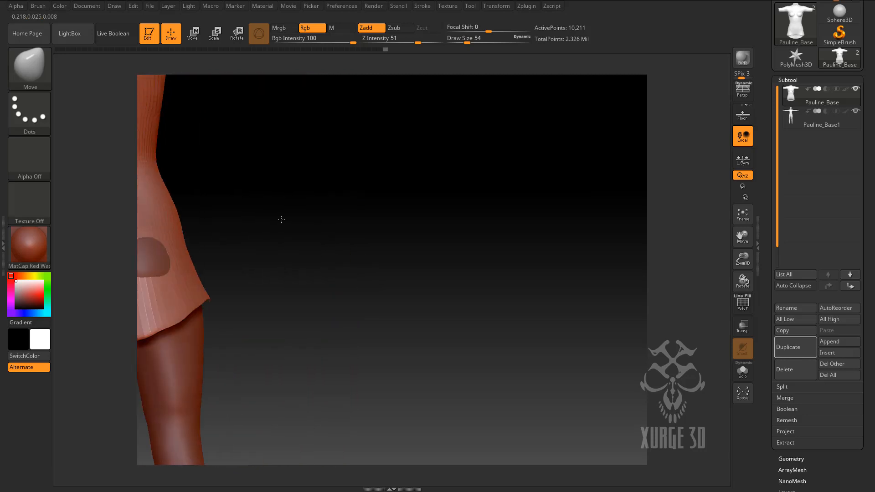
pyautogui.moveTo(683, 235)
pyautogui.mouseDown()
pyautogui.moveTo(535, 239)
pyautogui.moveTo(570, 229)
pyautogui.moveTo(537, 237)
pyautogui.mouseUp()
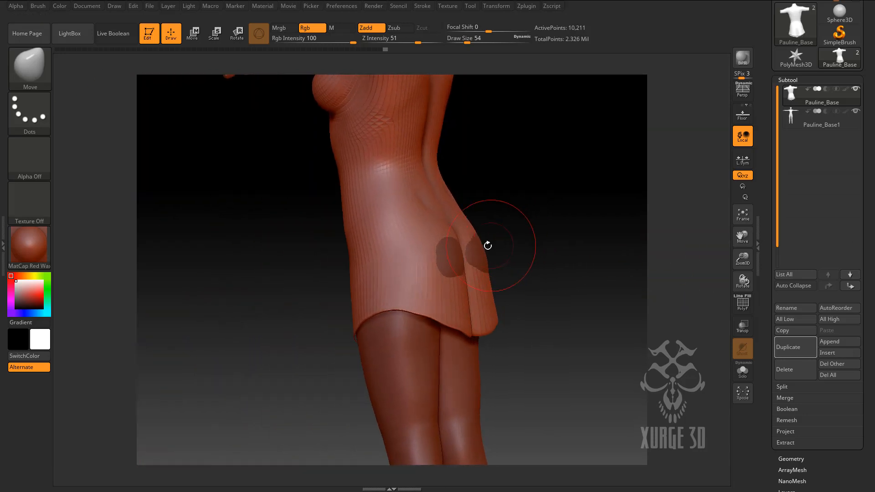
pyautogui.moveTo(477, 251)
pyautogui.mouseDown()
pyautogui.moveTo(469, 255)
pyautogui.moveTo(490, 264)
pyautogui.moveTo(435, 269)
pyautogui.mouseUp()
pyautogui.moveTo(380, 264)
pyautogui.mouseDown()
pyautogui.moveTo(410, 272)
pyautogui.moveTo(449, 265)
pyautogui.mouseUp()
pyautogui.moveTo(483, 237)
pyautogui.mouseDown()
pyautogui.moveTo(498, 225)
pyautogui.moveTo(312, 235)
pyautogui.moveTo(304, 252)
pyautogui.mouseUp()
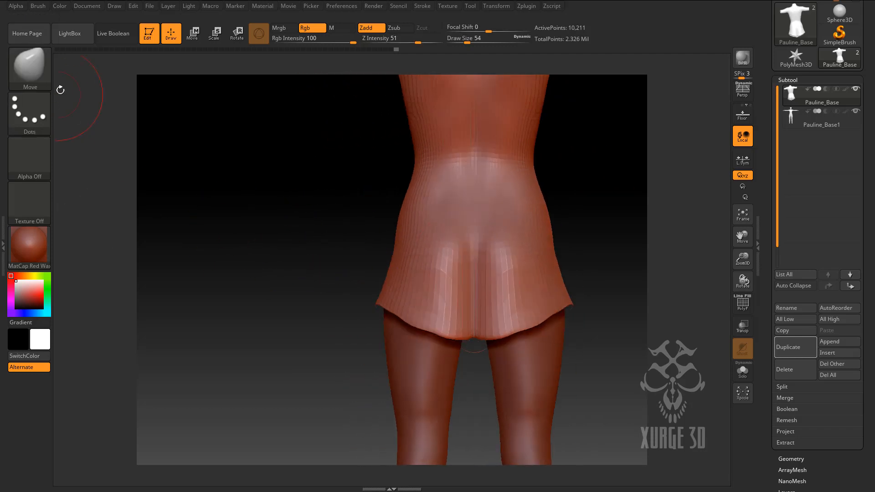
# Smooth the creases on the back of the garment between and below the buttocks at Draw Size 27.
pyautogui.moveTo(467, 42); pyautogui.dragTo(464, 42)
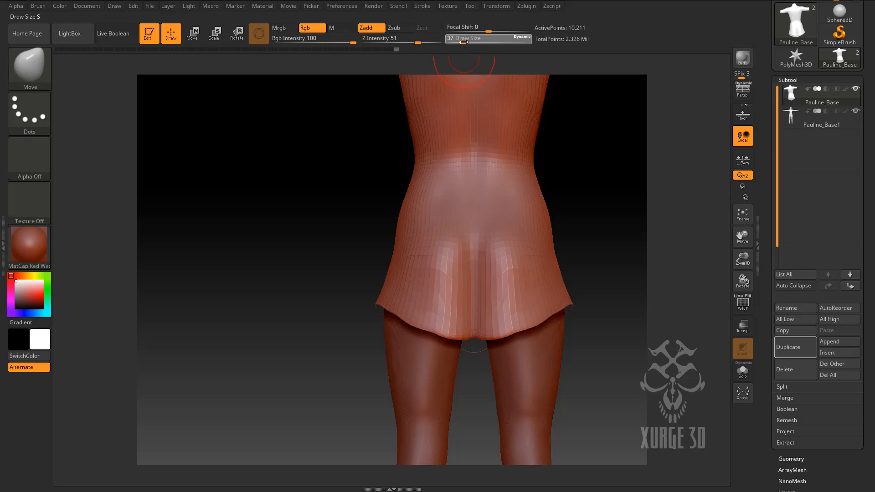
pyautogui.moveTo(458, 274)
pyautogui.keyDown('shift'); pyautogui.mouseDown()
pyautogui.moveTo(463, 260)
pyautogui.moveTo(483, 255)
pyautogui.moveTo(461, 305)
pyautogui.moveTo(439, 293)
pyautogui.moveTo(503, 262)
pyautogui.moveTo(453, 228)
pyautogui.moveTo(511, 230)
pyautogui.moveTo(500, 297)
pyautogui.moveTo(475, 320)
pyautogui.moveTo(447, 309)
pyautogui.moveTo(470, 306)
pyautogui.mouseUp(); pyautogui.keyUp('shift')
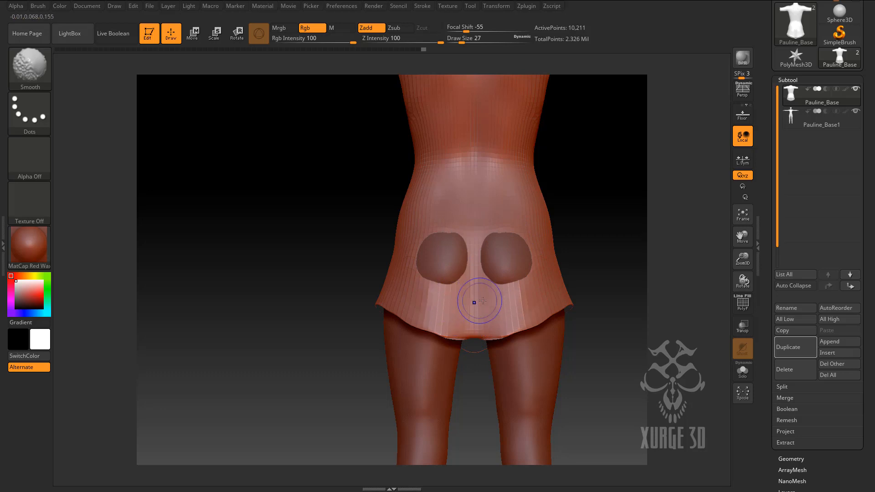
pyautogui.moveTo(283, 203); pyautogui.dragTo(319, 217)
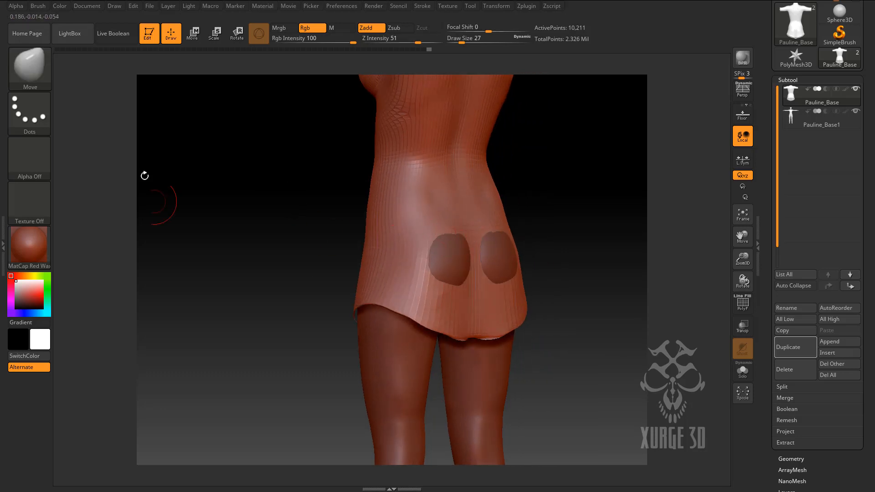
# Pull the centre of the garment's back hem down and outward with the Move brush at Draw Size 49.
pyautogui.moveTo(461, 40); pyautogui.dragTo(467, 40)
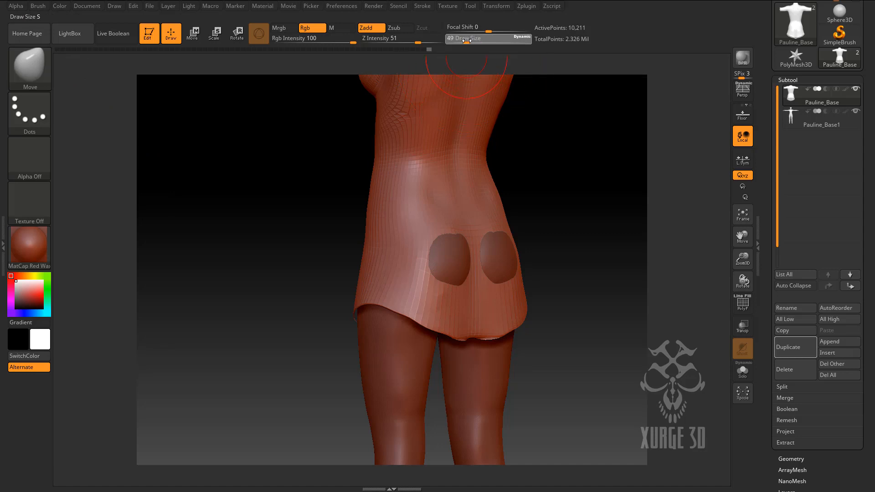
pyautogui.moveTo(539, 263); pyautogui.dragTo(563, 265)
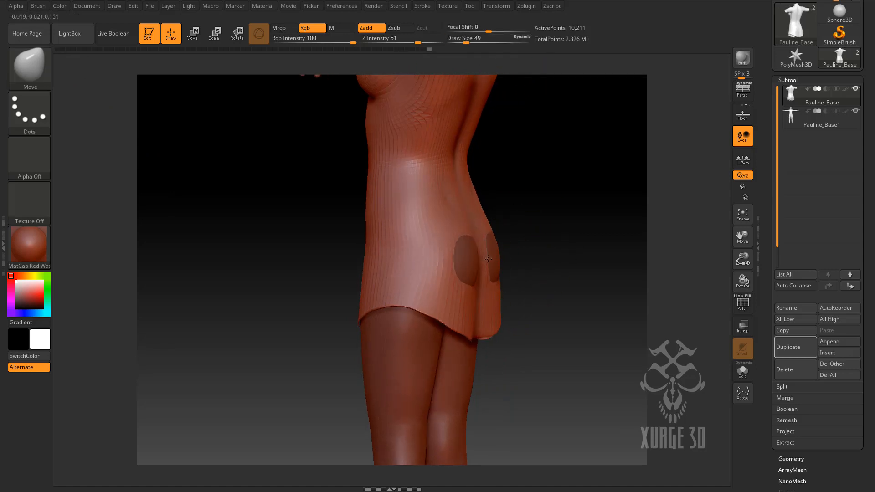
pyautogui.moveTo(484, 302); pyautogui.dragTo(489, 300)
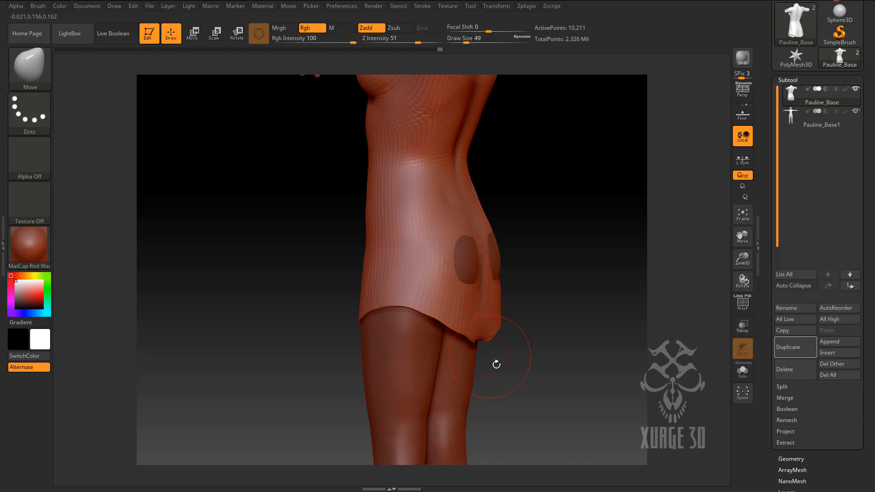
pyautogui.moveTo(485, 350); pyautogui.dragTo(483, 347)
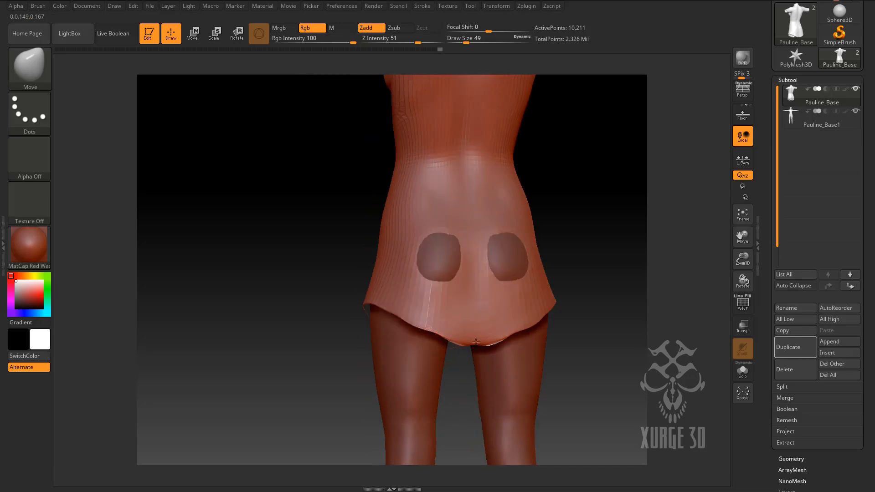
# Pull the back of the garment outward to cover the two patches of buttocks poking through.
pyautogui.moveTo(348, 364); pyautogui.dragTo(410, 296)
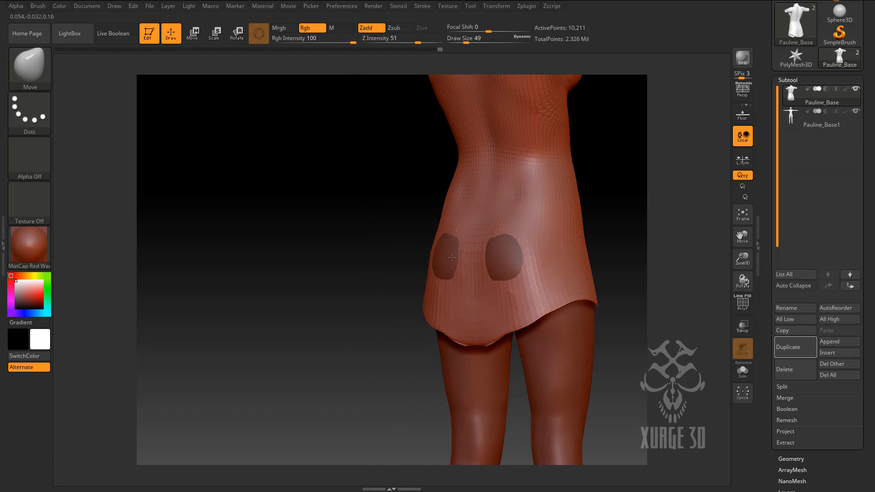
pyautogui.moveTo(359, 273)
pyautogui.mouseDown()
pyautogui.moveTo(497, 273)
pyautogui.moveTo(502, 256)
pyautogui.moveTo(526, 256)
pyautogui.mouseUp()
pyautogui.moveTo(525, 256)
pyautogui.mouseDown()
pyautogui.moveTo(557, 264)
pyautogui.moveTo(515, 274)
pyautogui.mouseUp()
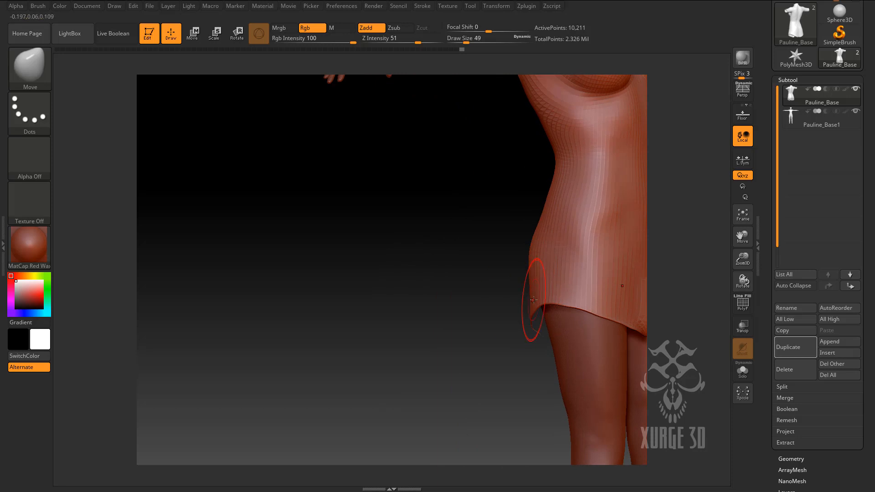
pyautogui.moveTo(512, 308)
pyautogui.mouseDown()
pyautogui.moveTo(541, 299)
pyautogui.moveTo(474, 330)
pyautogui.mouseUp()
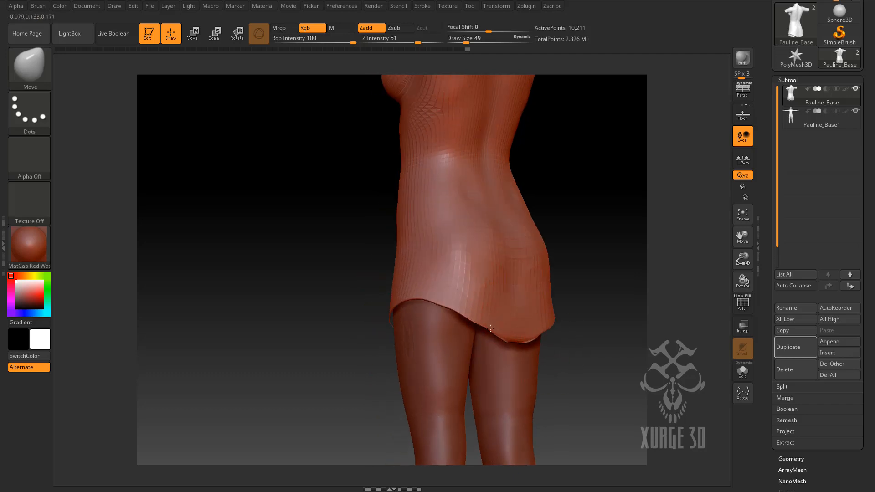
# Lower the front hem into a deeper point at the centre and even out the side outline over the hips.
pyautogui.moveTo(307, 350)
pyautogui.mouseDown()
pyautogui.moveTo(367, 333)
pyautogui.moveTo(330, 342)
pyautogui.mouseUp()
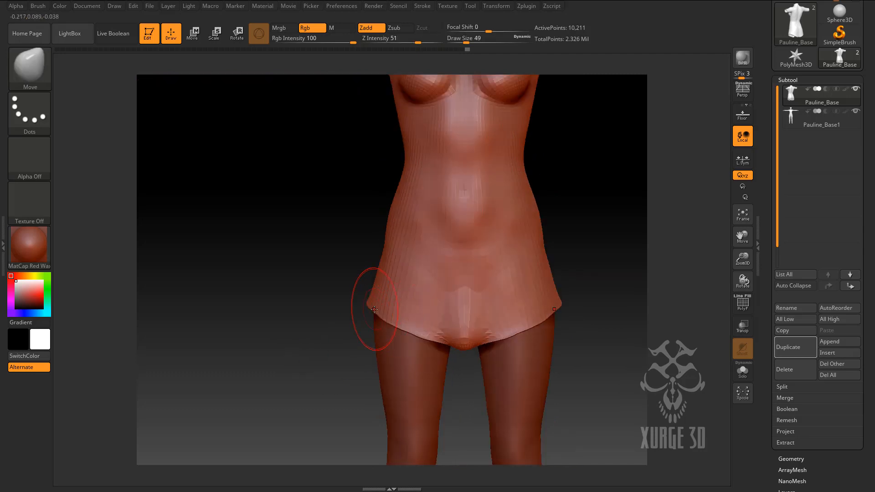
pyautogui.moveTo(404, 324)
pyautogui.mouseDown()
pyautogui.moveTo(393, 311)
pyautogui.moveTo(455, 351)
pyautogui.mouseUp()
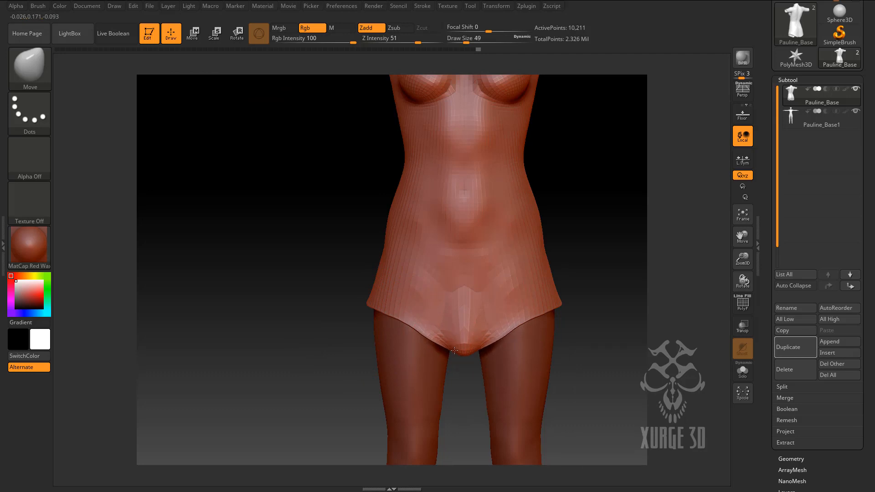
pyautogui.moveTo(302, 307); pyautogui.dragTo(307, 305)
pyautogui.moveTo(388, 221); pyautogui.dragTo(385, 240)
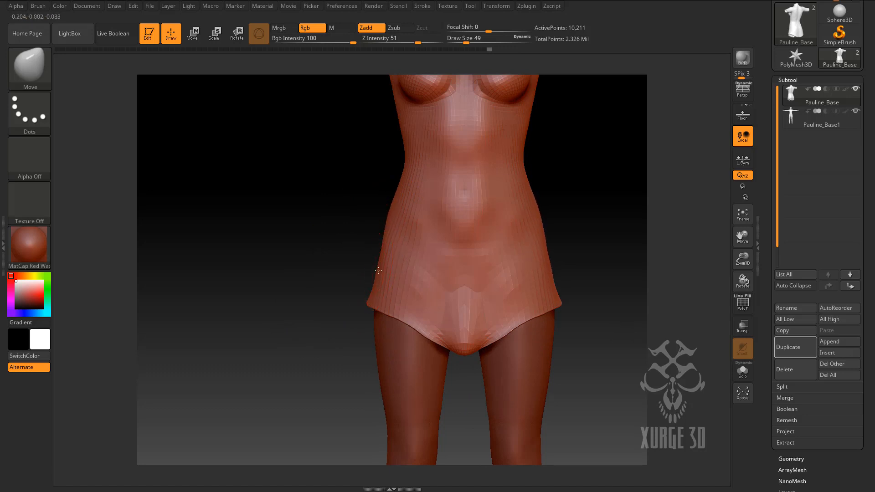
pyautogui.moveTo(356, 293); pyautogui.dragTo(385, 283)
pyautogui.moveTo(270, 321)
pyautogui.mouseDown()
pyautogui.moveTo(253, 321)
pyautogui.moveTo(283, 316)
pyautogui.mouseUp()
pyautogui.moveTo(478, 276); pyautogui.dragTo(433, 292)
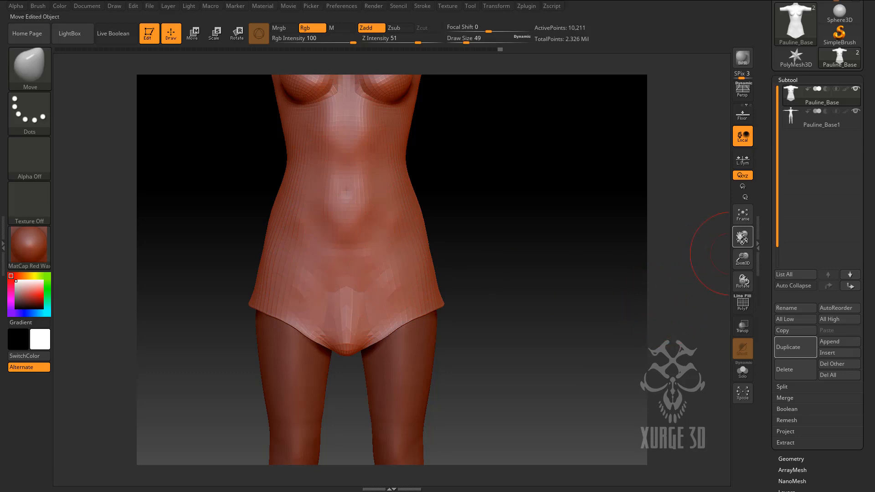
# Pull the sleeve ends slightly away from the arms and check the garment's fit around the underarms.
pyautogui.click(742, 214)
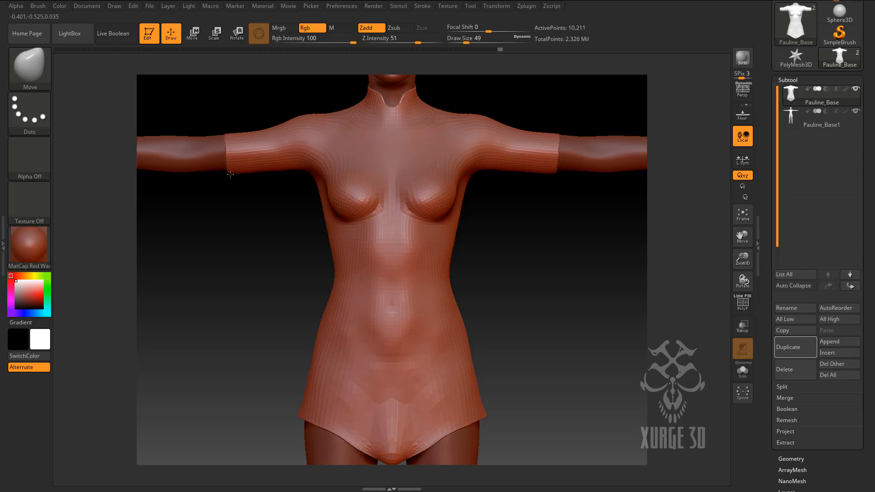
pyautogui.moveTo(229, 177); pyautogui.dragTo(229, 179)
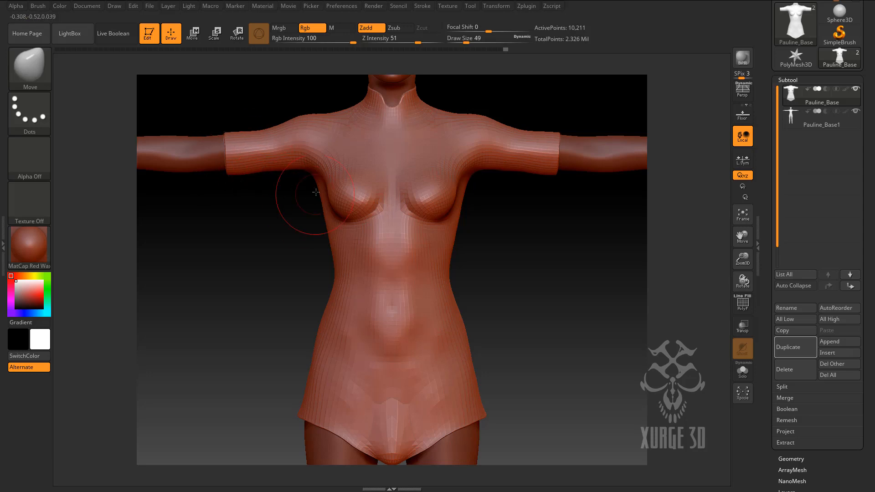
pyautogui.moveTo(273, 244)
pyautogui.mouseDown()
pyautogui.moveTo(283, 234)
pyautogui.moveTo(241, 257)
pyautogui.moveTo(266, 232)
pyautogui.moveTo(327, 226)
pyautogui.mouseUp()
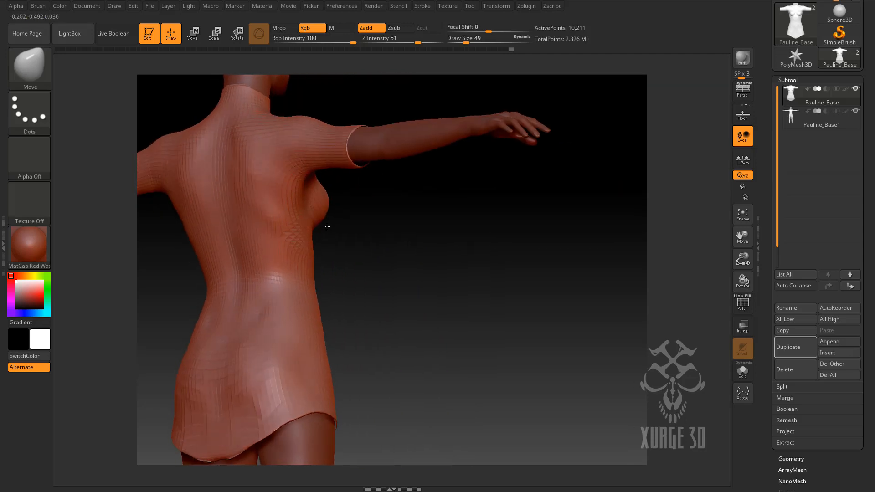
pyautogui.moveTo(494, 273); pyautogui.dragTo(330, 217)
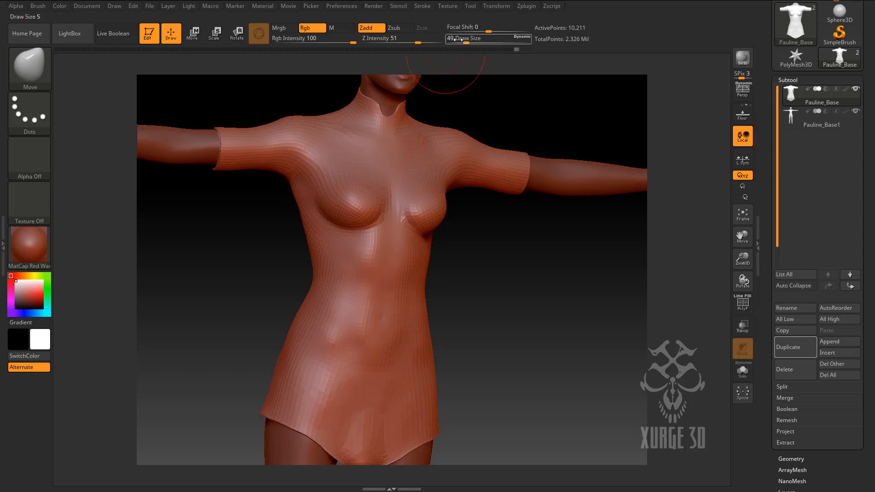
# Reshape the sides of the garment below the armpits with the Move brush at Draw Size 33.
pyautogui.moveTo(466, 42); pyautogui.dragTo(463, 43)
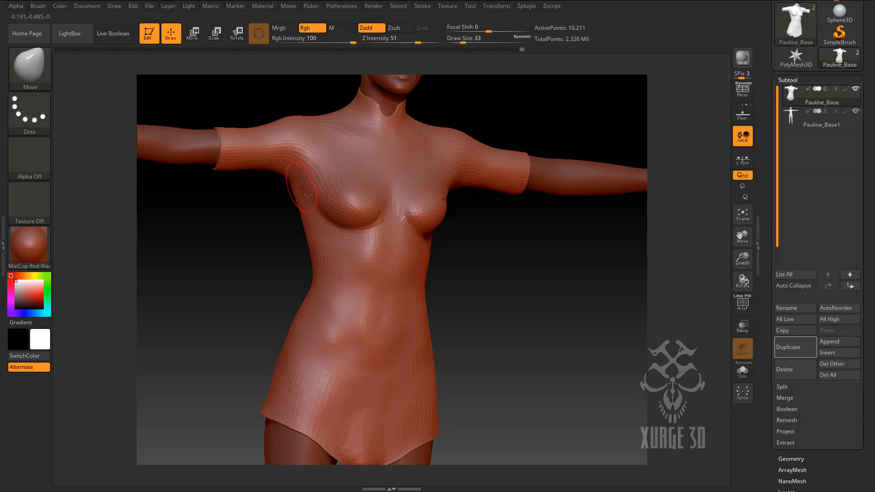
pyautogui.moveTo(273, 242); pyautogui.dragTo(216, 232)
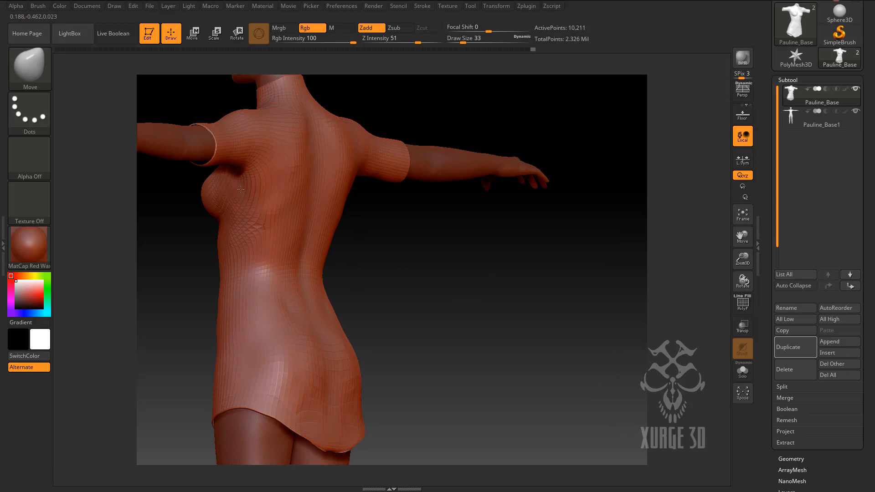
pyautogui.moveTo(346, 219); pyautogui.dragTo(418, 259)
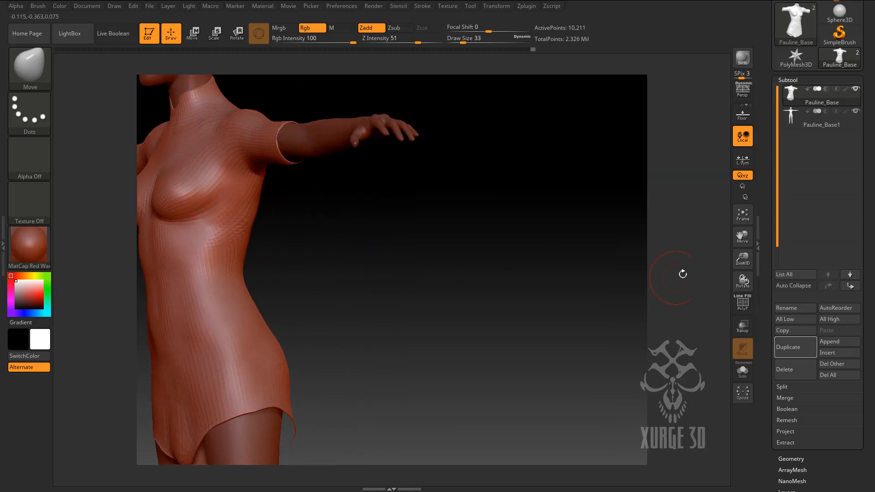
pyautogui.moveTo(592, 248)
pyautogui.mouseDown()
pyautogui.moveTo(459, 256)
pyautogui.moveTo(488, 250)
pyautogui.moveTo(474, 267)
pyautogui.moveTo(482, 264)
pyautogui.moveTo(469, 264)
pyautogui.moveTo(513, 289)
pyautogui.mouseUp()
pyautogui.press('f')
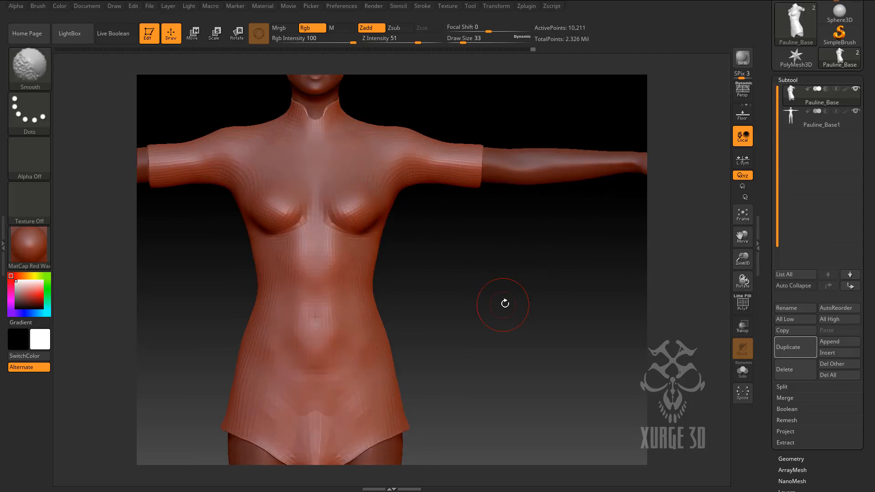
# Pull the back of the collar up and away from the neck so the collar rises toward the nape.
pyautogui.click(743, 214)
pyautogui.moveTo(558, 271); pyautogui.dragTo(589, 284)
pyautogui.moveTo(742, 257); pyautogui.dragTo(743, 357)
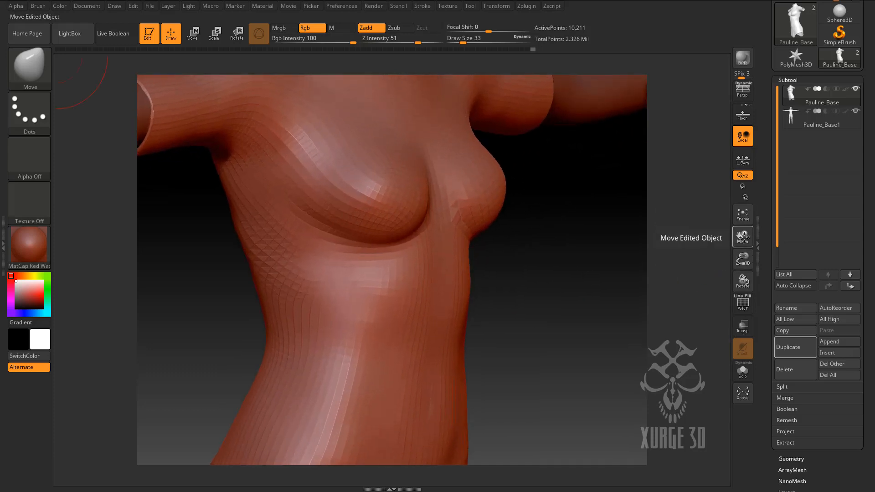
pyautogui.moveTo(741, 237); pyautogui.dragTo(743, 319)
pyautogui.moveTo(526, 325)
pyautogui.mouseDown()
pyautogui.moveTo(547, 307)
pyautogui.moveTo(526, 324)
pyautogui.mouseUp()
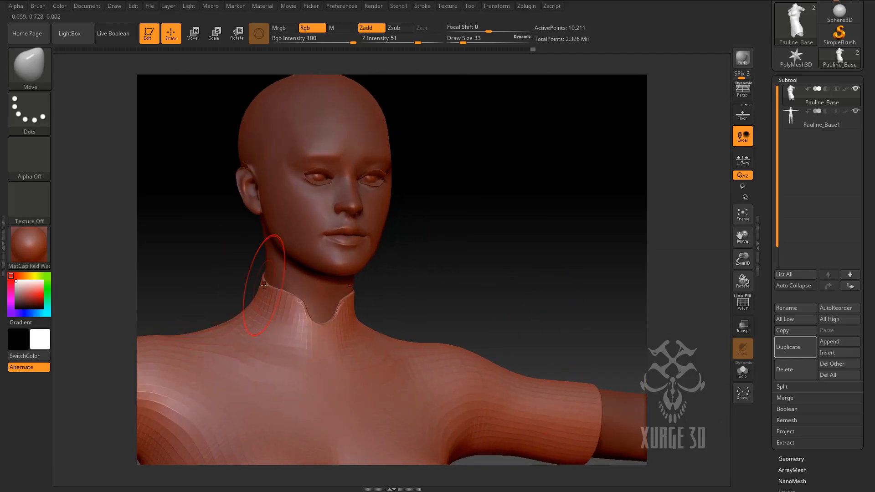
pyautogui.moveTo(228, 285); pyautogui.dragTo(244, 264)
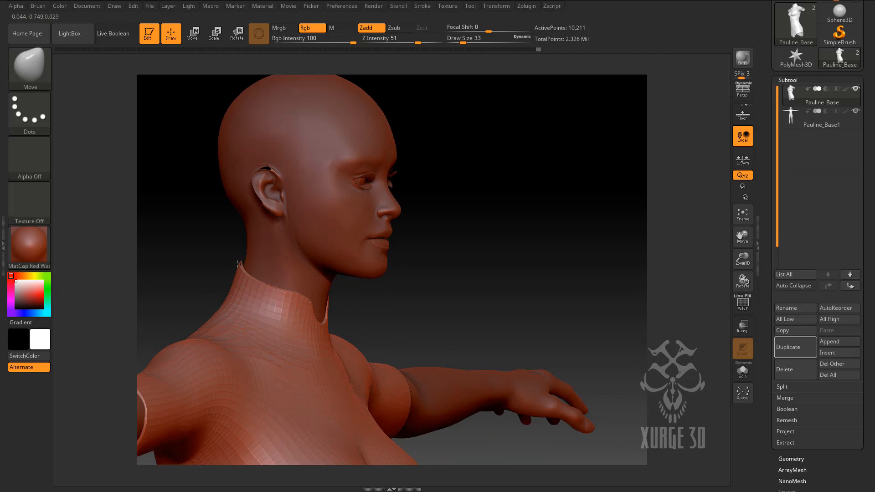
pyautogui.moveTo(408, 287); pyautogui.dragTo(486, 260)
# Lower the notch at the front of the neckline and adjust the collar edges on both sides of it.
pyautogui.moveTo(741, 235); pyautogui.dragTo(853, 189)
pyautogui.moveTo(616, 268); pyautogui.dragTo(585, 267)
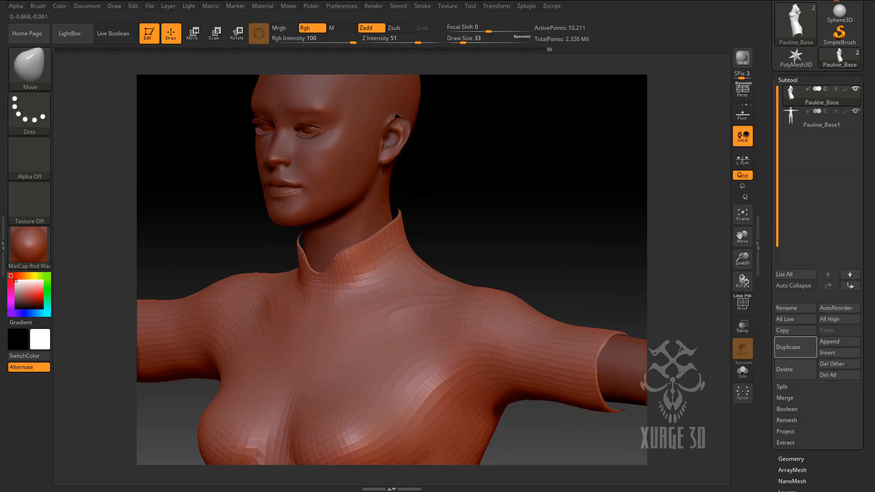
pyautogui.moveTo(316, 281); pyautogui.dragTo(315, 283)
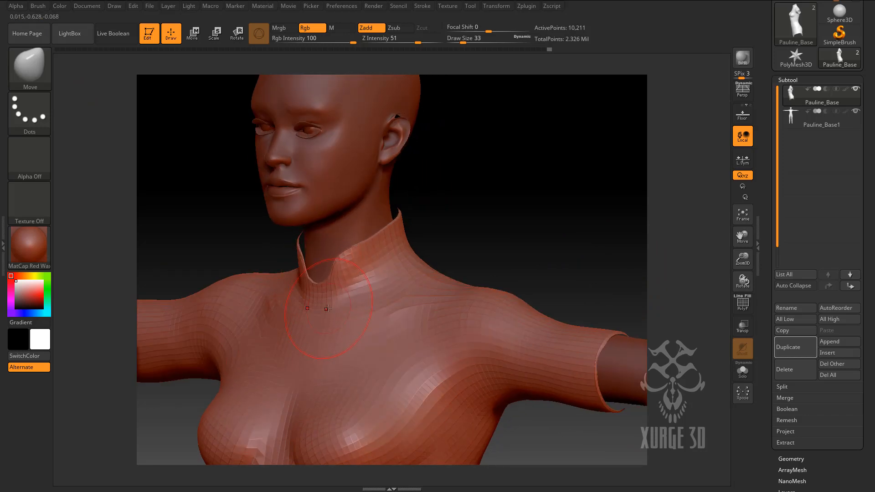
pyautogui.moveTo(515, 196); pyautogui.dragTo(464, 264)
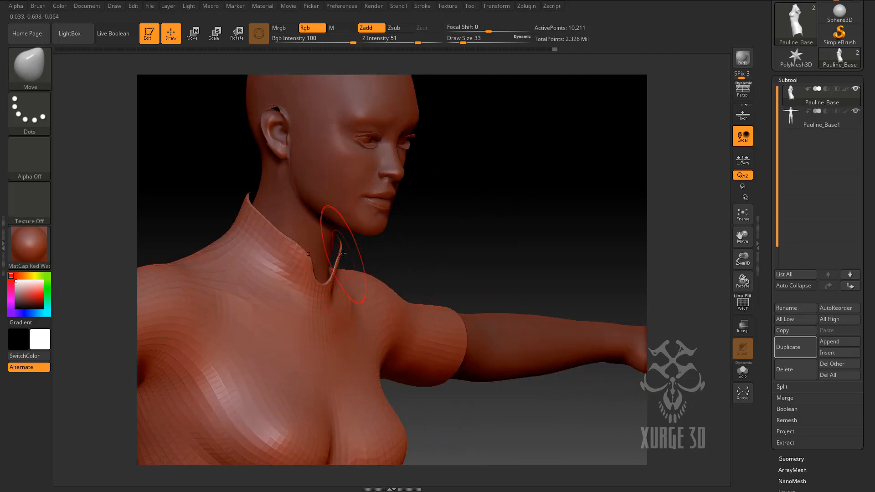
pyautogui.moveTo(478, 226); pyautogui.dragTo(451, 230)
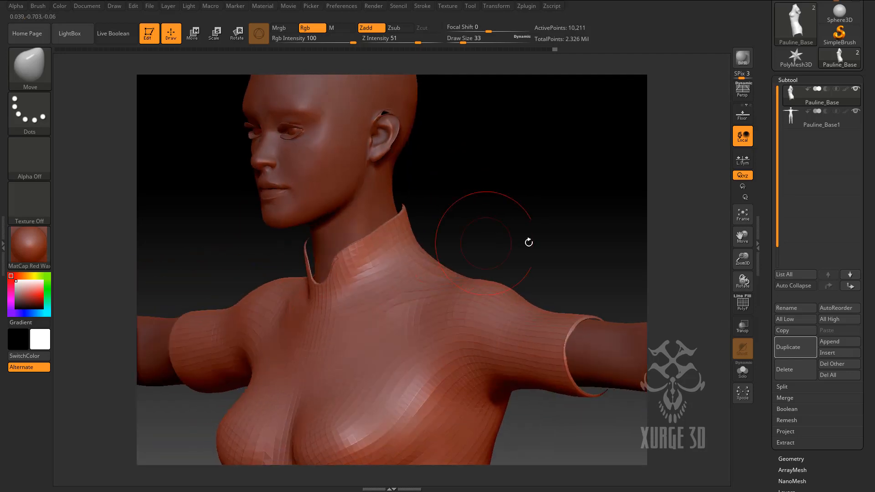
# Remesh the garment with ZRemesher at a Target Polygons Count of 2 and inspect the new surface.
pyautogui.click(743, 218)
pyautogui.moveTo(521, 277)
pyautogui.mouseDown()
pyautogui.moveTo(521, 267)
pyautogui.moveTo(520, 278)
pyautogui.mouseUp()
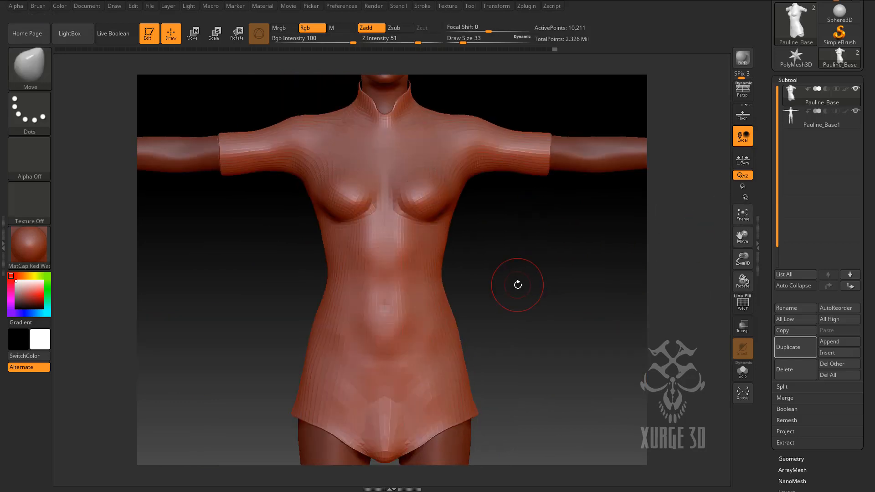
pyautogui.moveTo(525, 316)
pyautogui.mouseDown()
pyautogui.moveTo(545, 309)
pyautogui.moveTo(526, 312)
pyautogui.moveTo(536, 333)
pyautogui.mouseUp()
pyautogui.moveTo(511, 322); pyautogui.dragTo(541, 313)
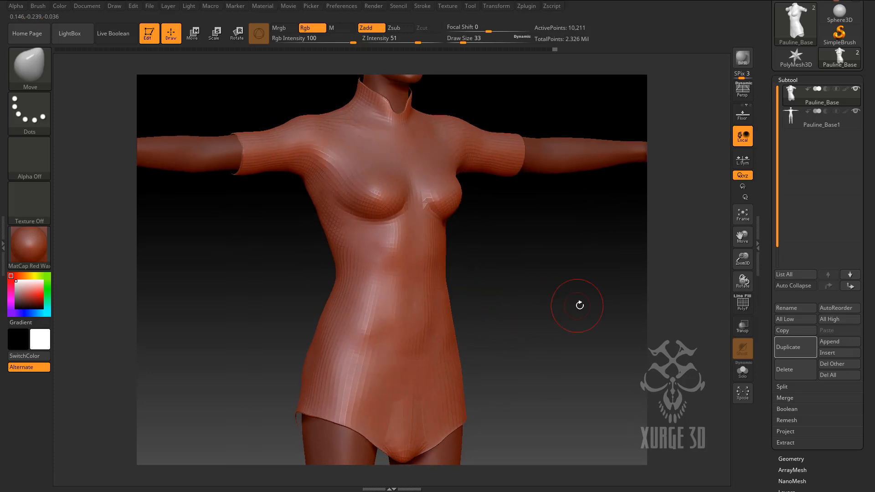
pyautogui.click(791, 80)
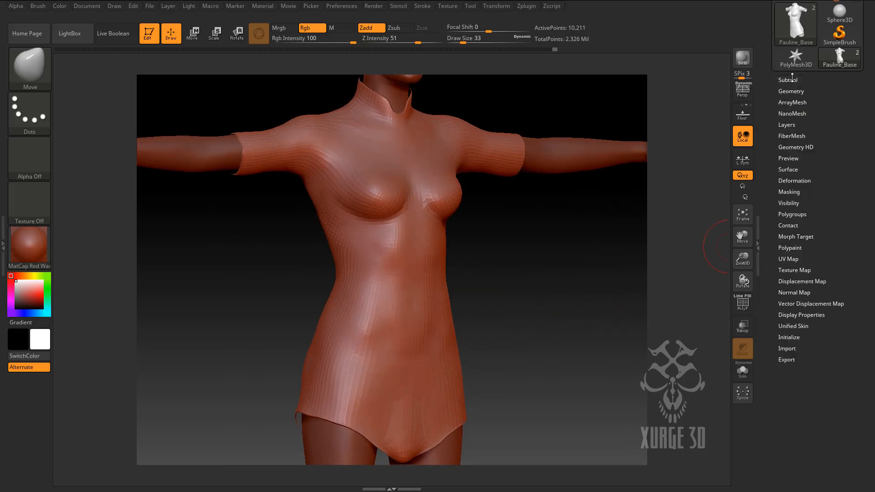
pyautogui.click(792, 92)
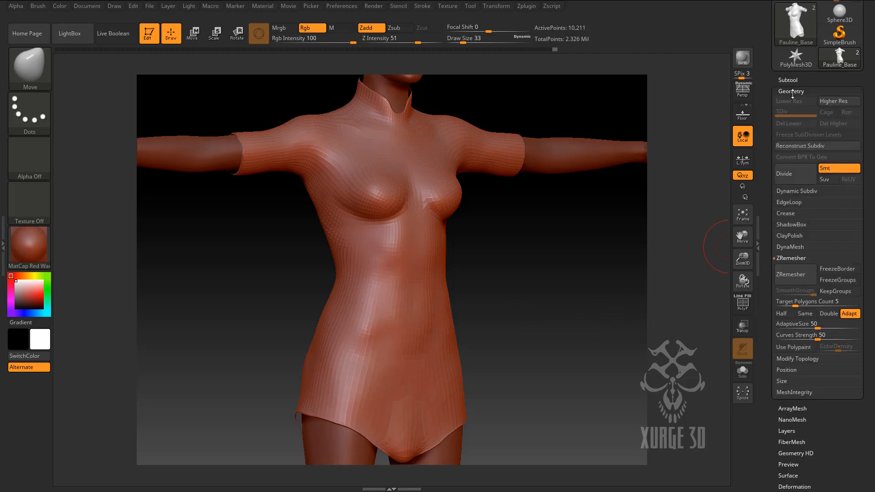
pyautogui.click(790, 303)
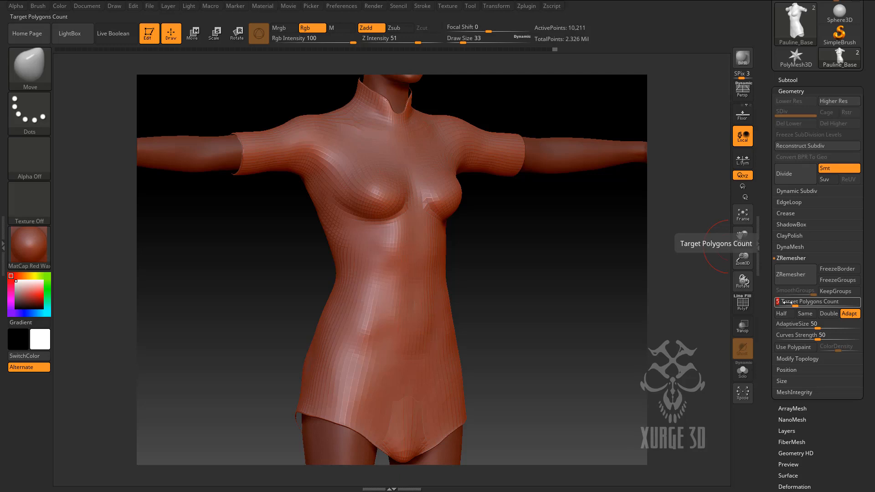
pyautogui.click(790, 278)
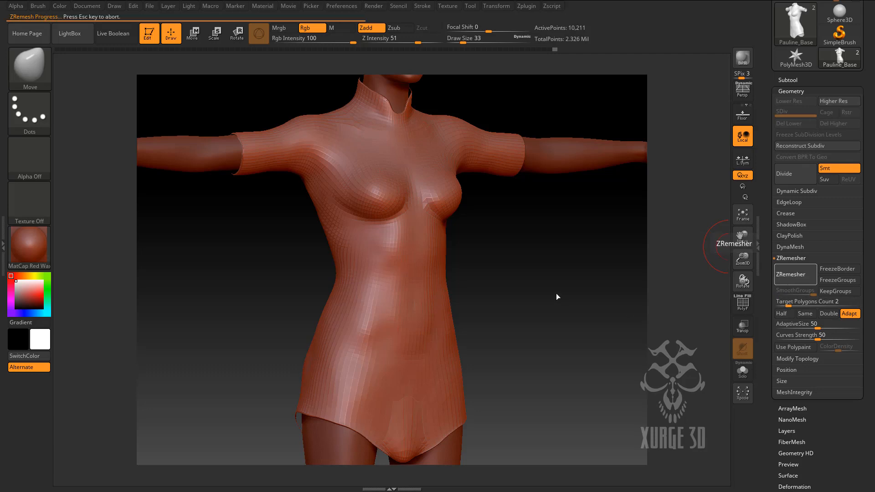
pyautogui.moveTo(540, 307)
pyautogui.keyDown('shift'); pyautogui.mouseDown()
pyautogui.moveTo(524, 307)
pyautogui.moveTo(512, 321)
pyautogui.moveTo(468, 324)
pyautogui.moveTo(543, 314)
pyautogui.mouseUp(); pyautogui.keyUp('shift')
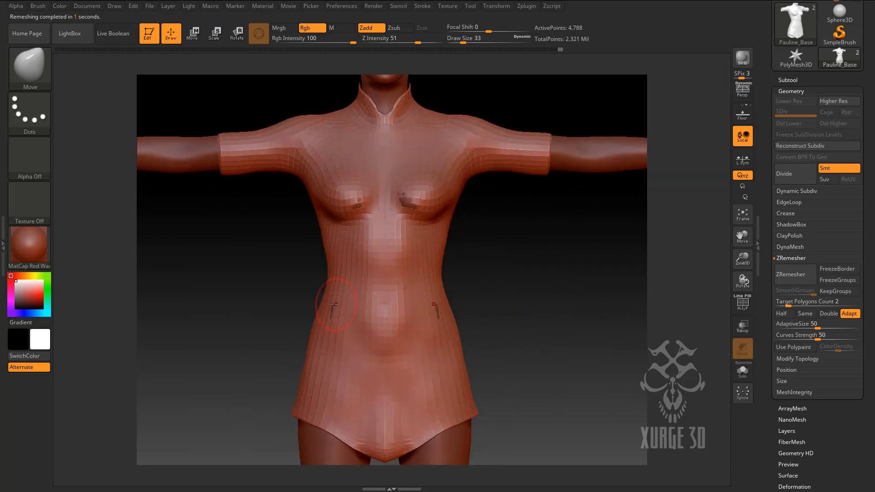
pyautogui.moveTo(295, 266); pyautogui.dragTo(310, 270)
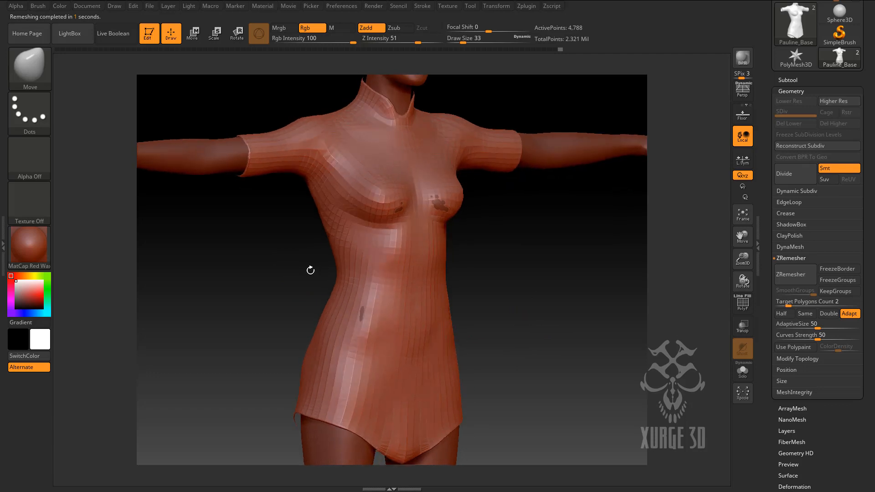
pyautogui.moveTo(538, 303); pyautogui.dragTo(501, 301)
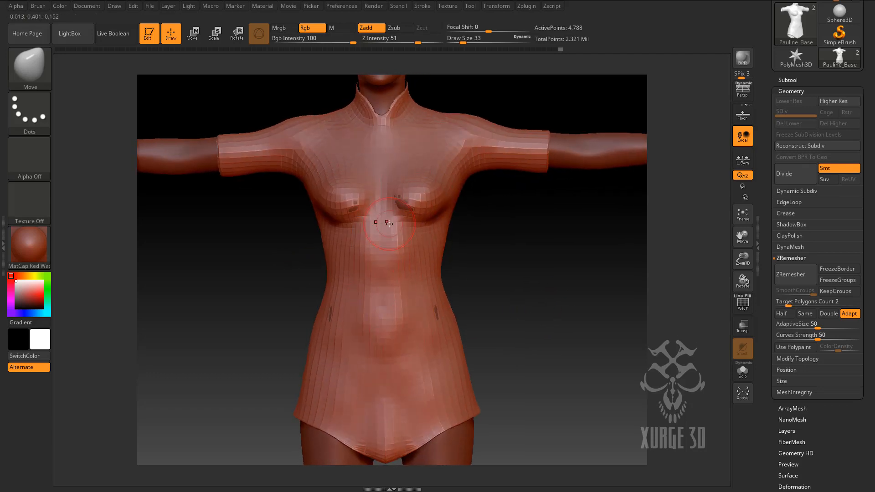
# Inflate the garment at the breasts and waist with the Inflat brush at Z Intensity 2, where the body pokes through.
pyautogui.click(32, 61)
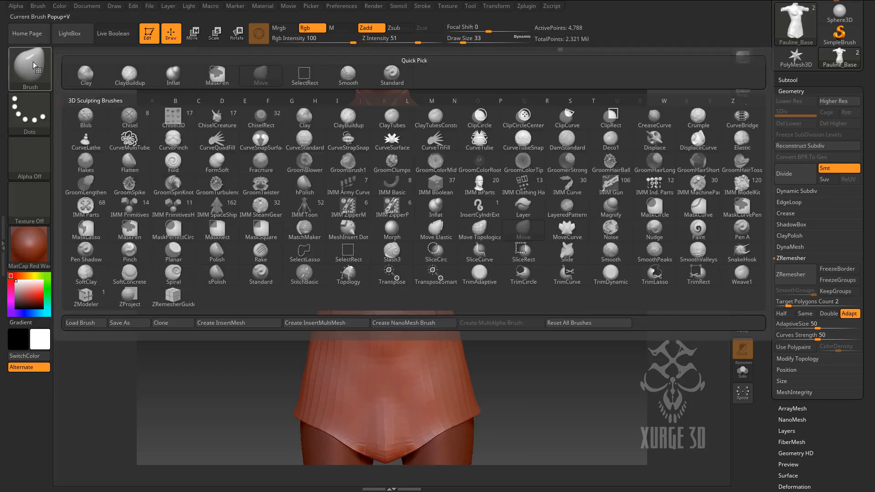
pyautogui.click(174, 74)
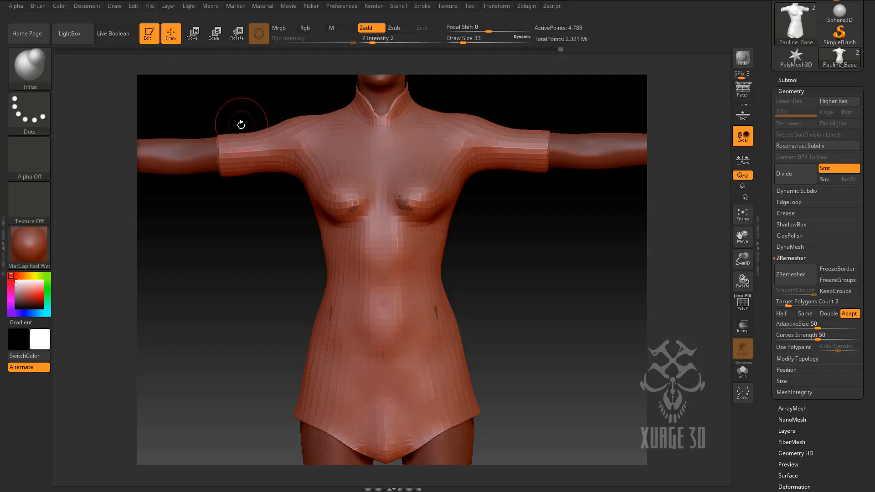
pyautogui.click(384, 40)
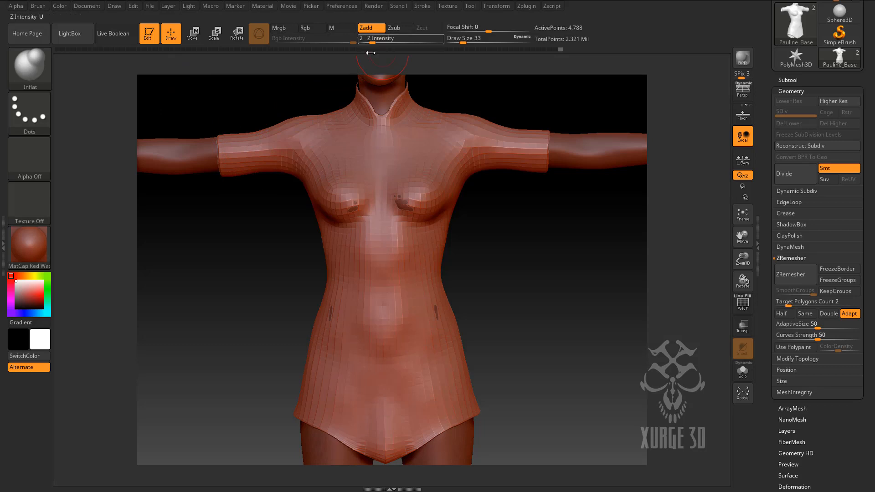
pyautogui.moveTo(355, 206); pyautogui.dragTo(358, 207)
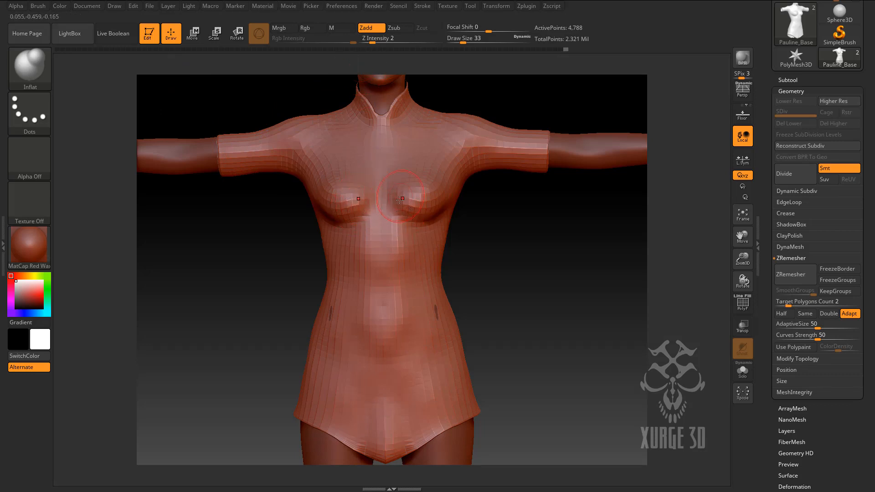
pyautogui.moveTo(401, 286); pyautogui.dragTo(407, 316)
pyautogui.moveTo(493, 318)
pyautogui.mouseDown()
pyautogui.moveTo(518, 312)
pyautogui.moveTo(472, 315)
pyautogui.moveTo(552, 312)
pyautogui.mouseUp()
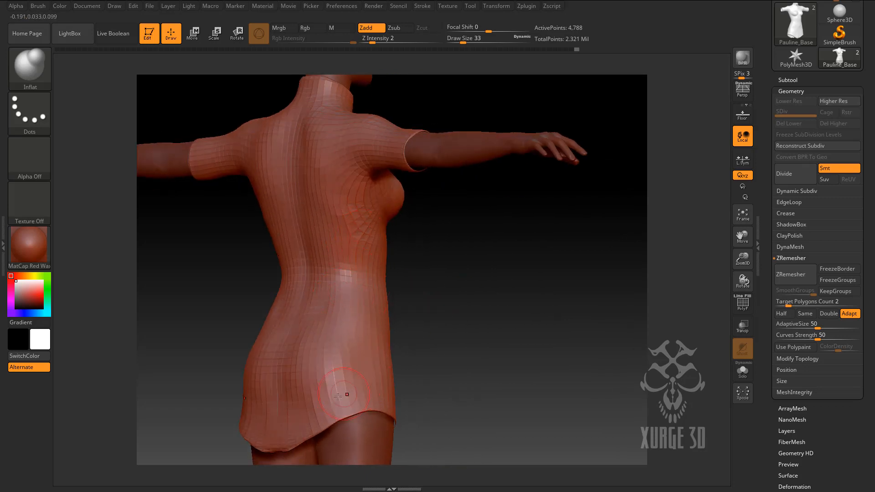
pyautogui.moveTo(481, 304)
pyautogui.mouseDown()
pyautogui.moveTo(578, 289)
pyautogui.moveTo(538, 271)
pyautogui.moveTo(562, 272)
pyautogui.mouseUp()
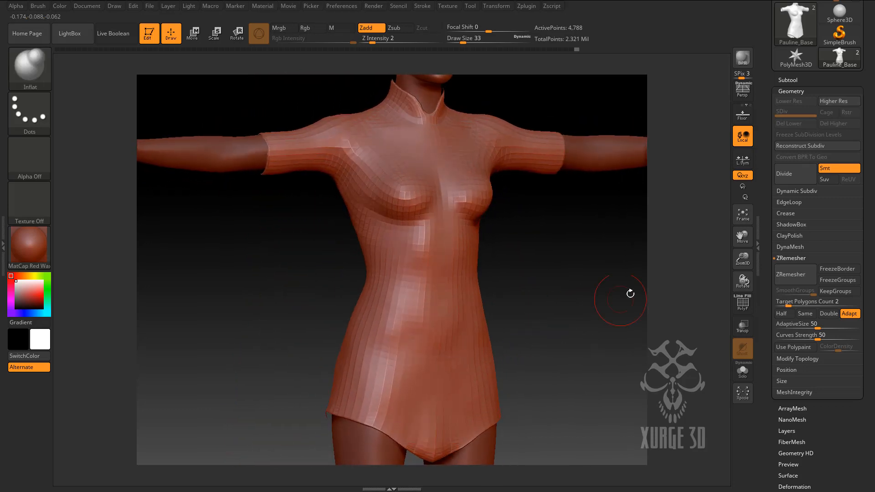
# Smooth the pointed front of the garment's hem with the Smooth brush at Z Intensity 5 and Draw Size 22.
pyautogui.click(741, 214)
pyautogui.moveTo(545, 269); pyautogui.dragTo(532, 275)
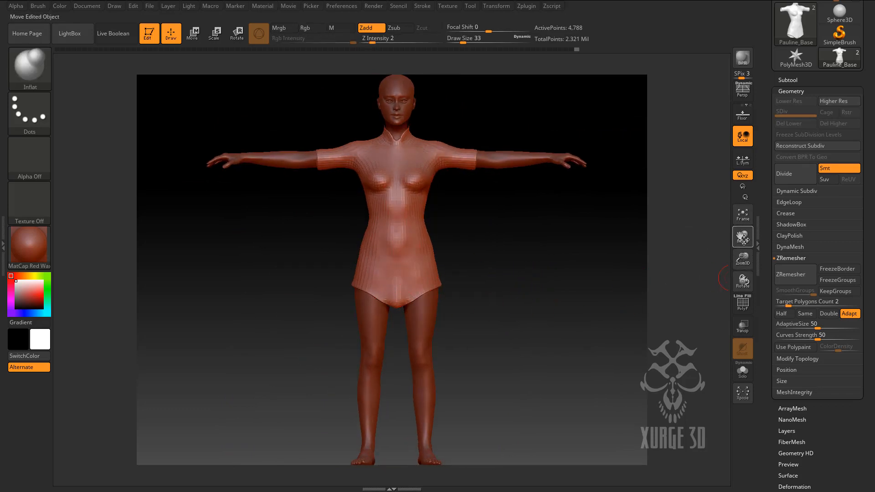
pyautogui.moveTo(742, 259); pyautogui.dragTo(743, 288)
pyautogui.moveTo(633, 309); pyautogui.dragTo(532, 365)
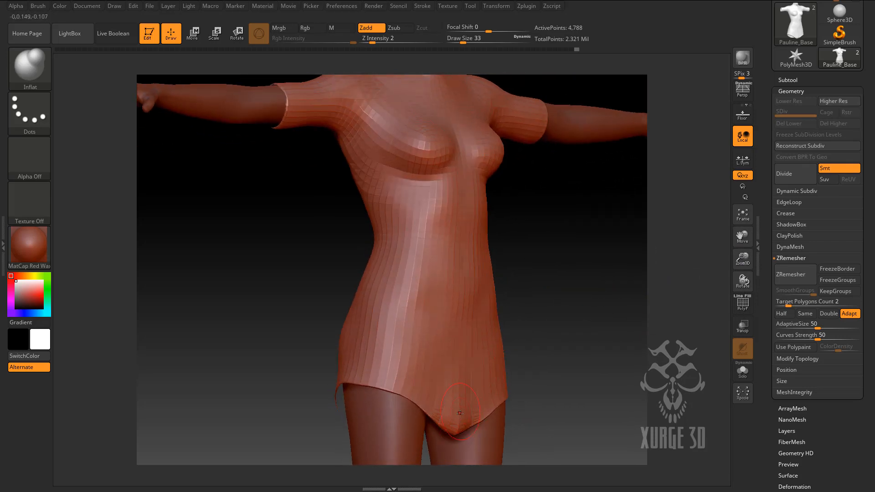
pyautogui.press('shift')
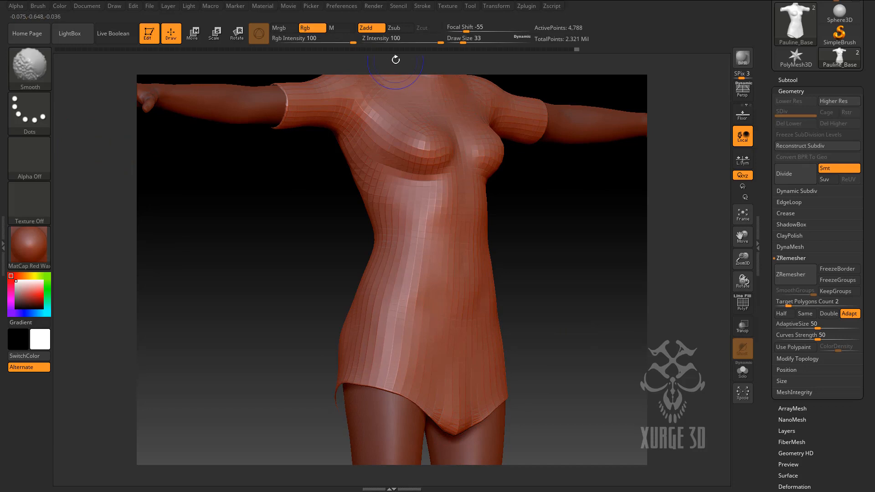
pyautogui.moveTo(440, 42); pyautogui.dragTo(435, 42)
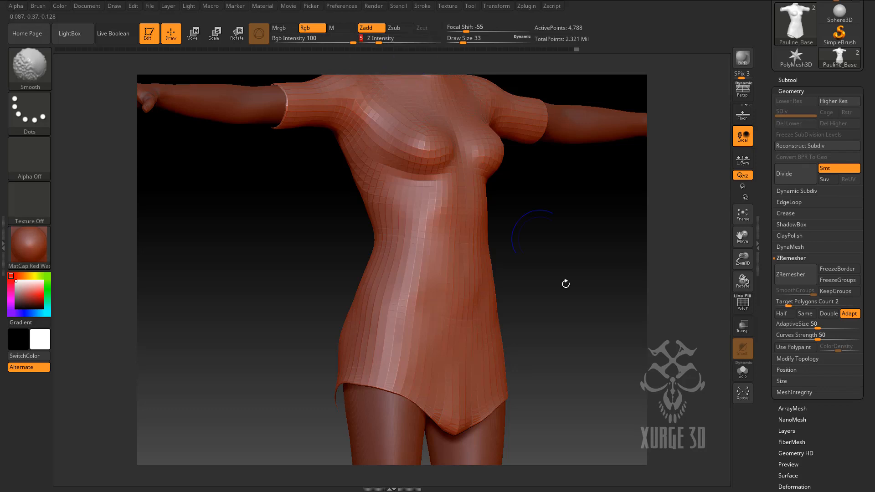
pyautogui.moveTo(555, 382); pyautogui.dragTo(506, 382)
pyautogui.press('shift')
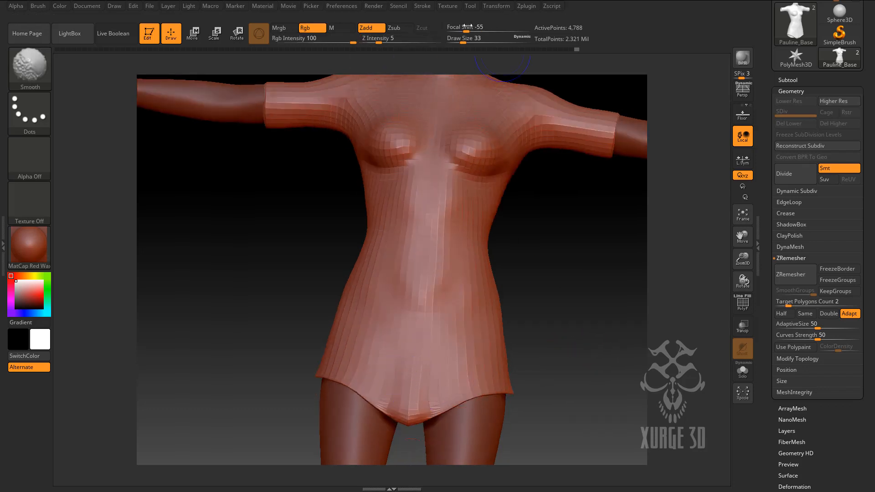
pyautogui.moveTo(462, 39); pyautogui.dragTo(461, 39)
pyautogui.moveTo(417, 394)
pyautogui.keyDown('shift'); pyautogui.mouseDown()
pyautogui.moveTo(415, 411)
pyautogui.moveTo(402, 405)
pyautogui.mouseUp(); pyautogui.keyUp('shift')
pyautogui.moveTo(403, 361)
pyautogui.keyDown('shift'); pyautogui.mouseDown()
pyautogui.moveTo(398, 378)
pyautogui.moveTo(417, 402)
pyautogui.mouseUp(); pyautogui.keyUp('shift')
pyautogui.moveTo(562, 283)
pyautogui.mouseDown()
pyautogui.moveTo(568, 315)
pyautogui.moveTo(568, 305)
pyautogui.moveTo(545, 295)
pyautogui.moveTo(494, 327)
pyautogui.moveTo(455, 325)
pyautogui.moveTo(546, 316)
pyautogui.mouseUp()
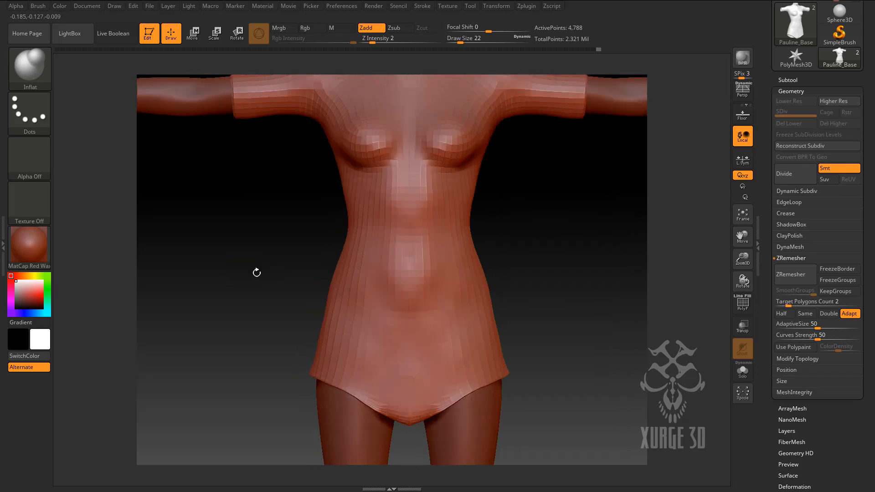
# Inspect the garment's fit over the torso, waist and hem from the front and at an angle.
pyautogui.press('shift')
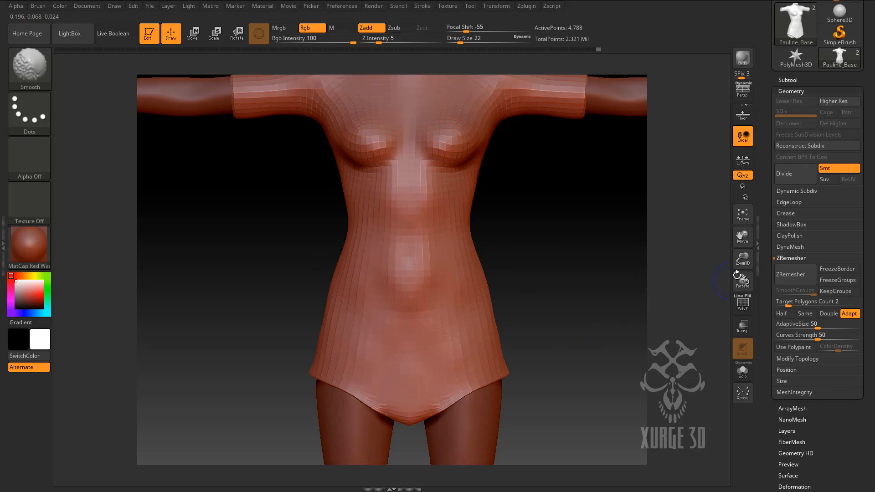
pyautogui.moveTo(742, 236); pyautogui.dragTo(742, 289)
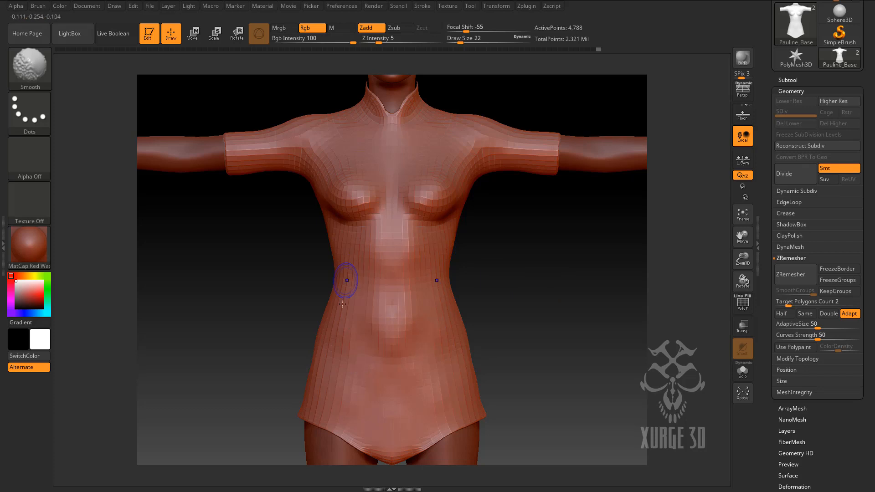
pyautogui.moveTo(742, 258); pyautogui.dragTo(739, 248)
pyautogui.moveTo(537, 297); pyautogui.dragTo(534, 301)
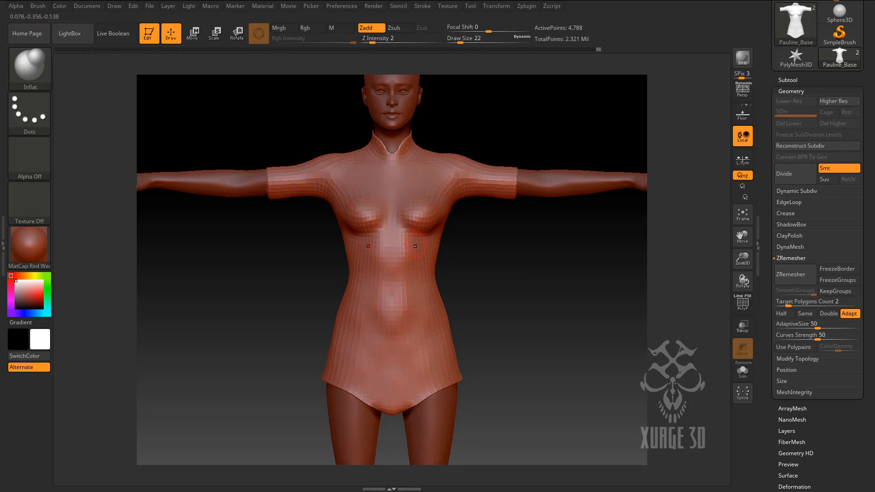
pyautogui.moveTo(331, 282); pyautogui.dragTo(301, 294)
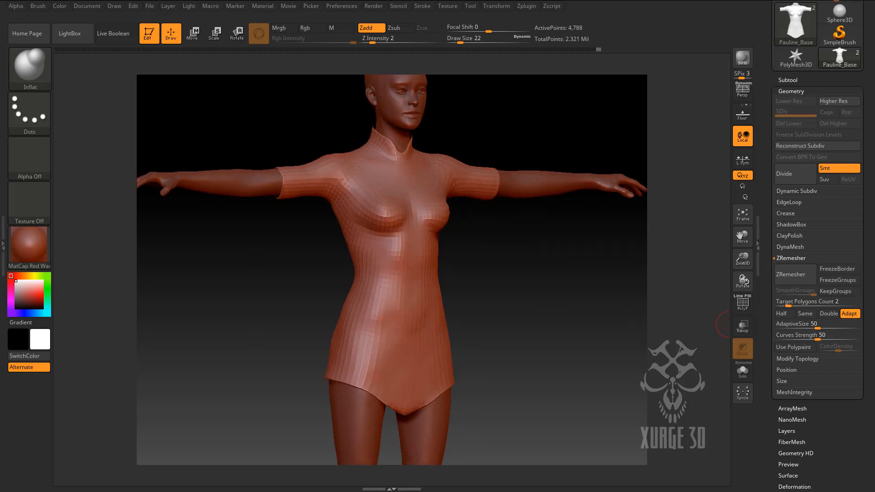